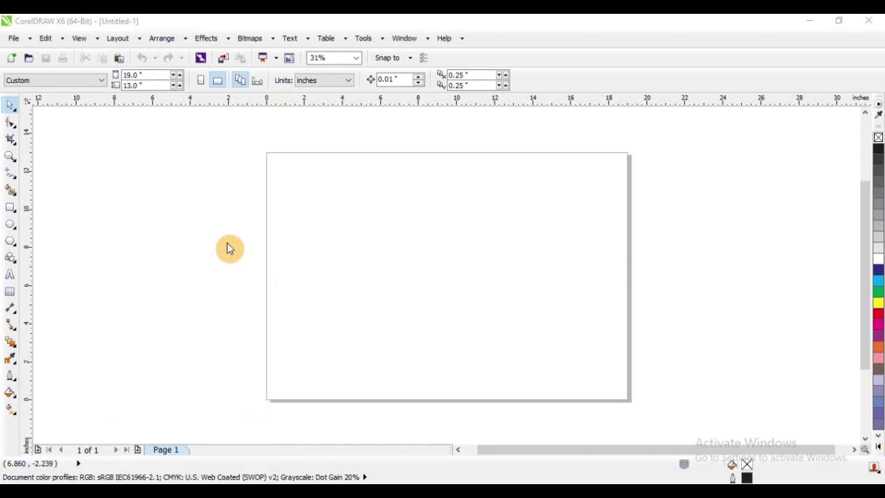
- Marquee-zoom onto the blank page's top-left corner, reaching 107%
scroll(267, 207, down, 3)
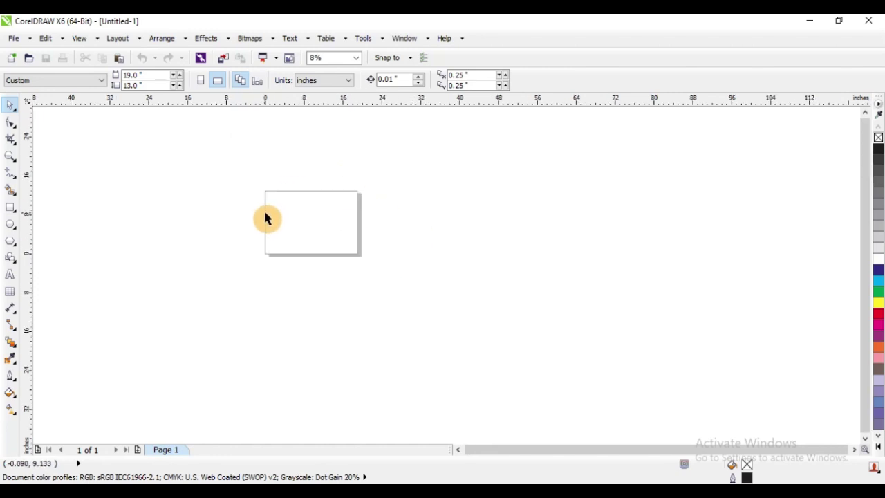
key(z)
drag(255, 184, 339, 238)
drag(232, 131, 414, 265)
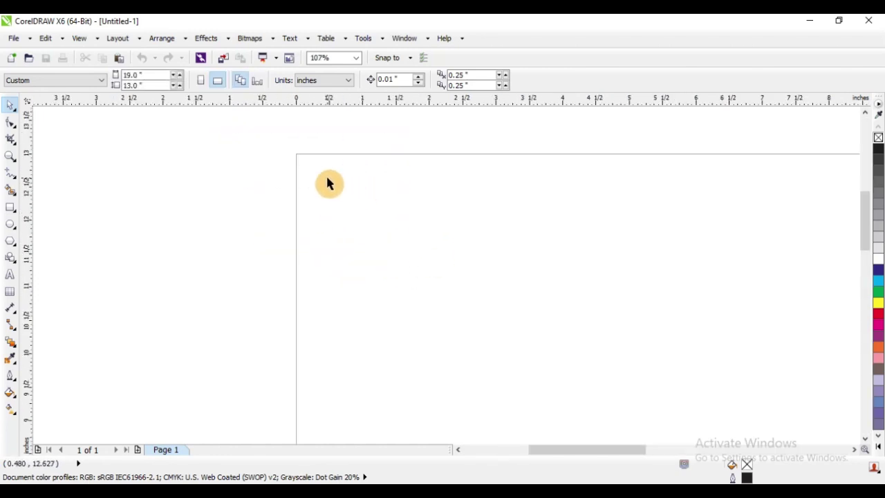
- Draw a small square near the page's top-left corner
click(14, 209)
drag(336, 171, 408, 223)
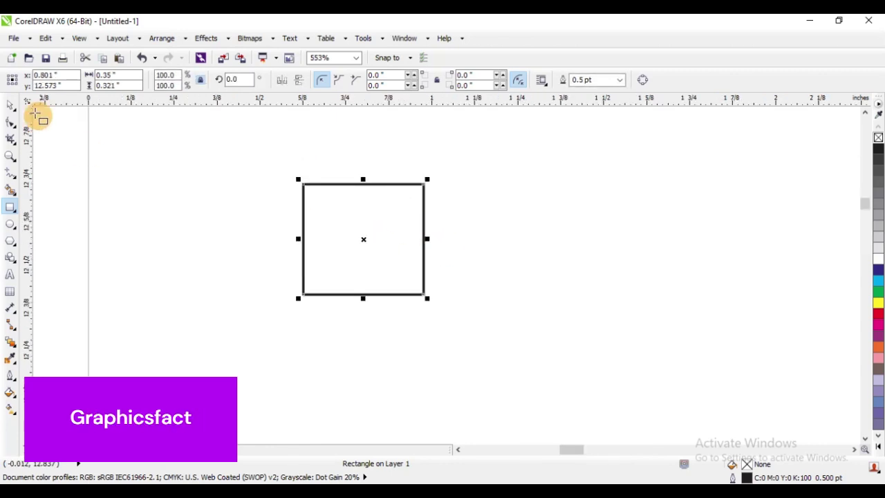
click(10, 104)
- Add three rotated copies of the square around its centre, then select all four
click(365, 222)
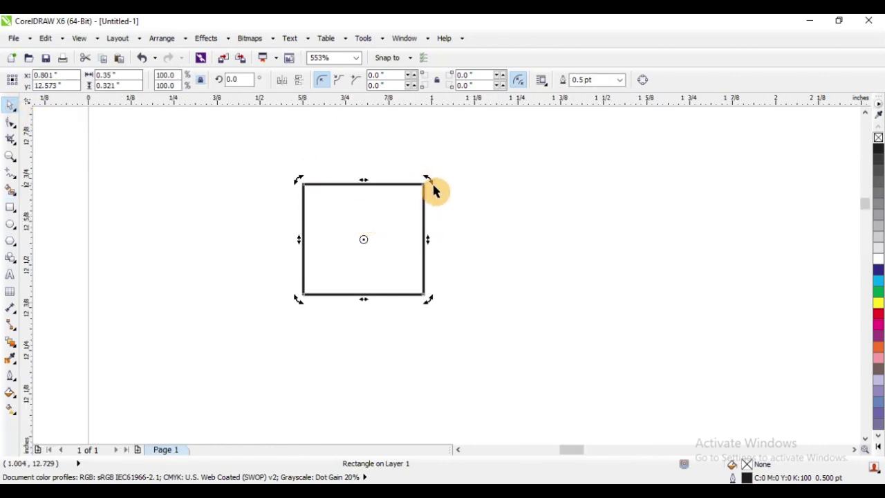
mouse_move(429, 182)
mouse_down()
mouse_move(439, 222)
mouse_move(443, 213)
mouse_up()
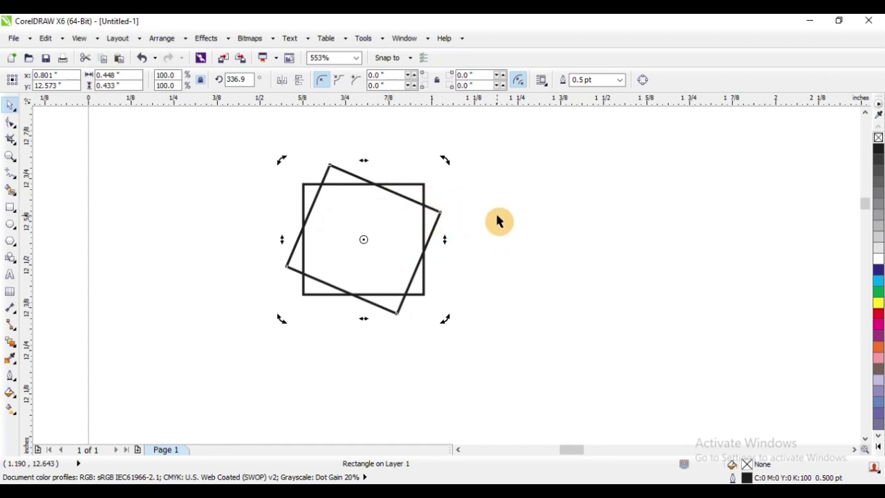
key(ctrl+r)
key(ctrl+r)
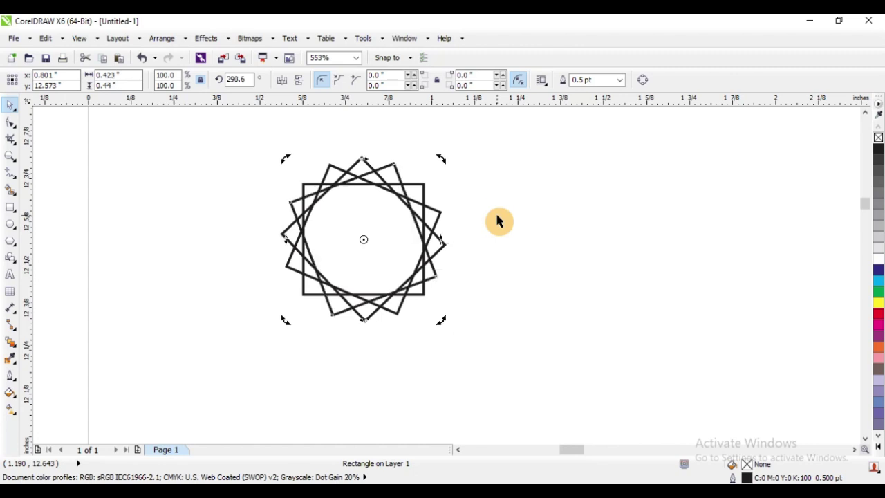
click(499, 221)
drag(219, 136, 524, 370)
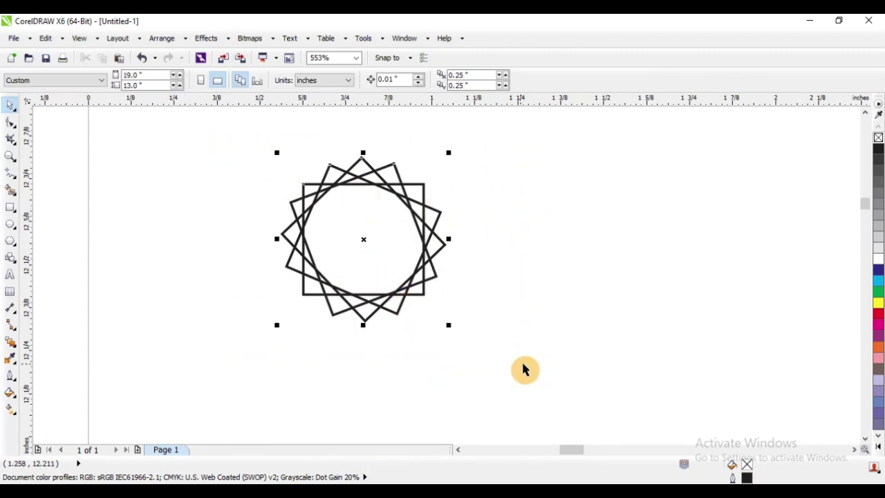
- Marquee-select the four rotated squares and weld them into one star shape
click(13, 348)
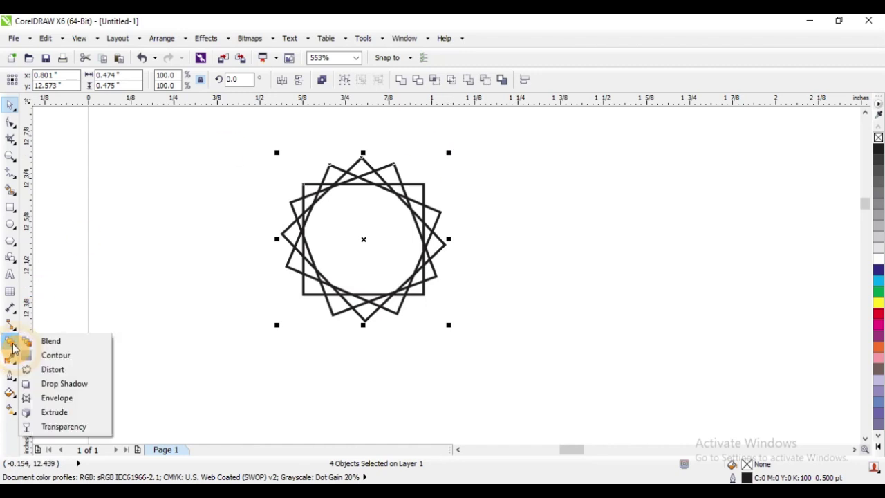
click(53, 355)
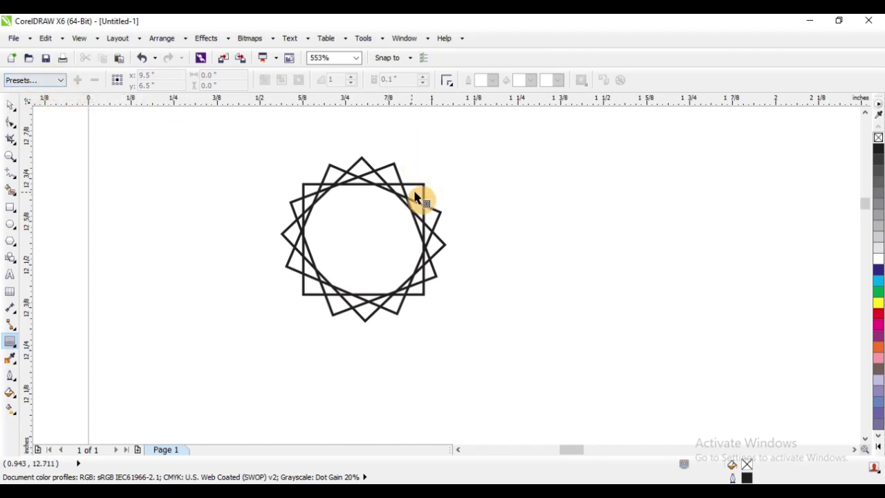
click(10, 107)
drag(235, 132, 510, 373)
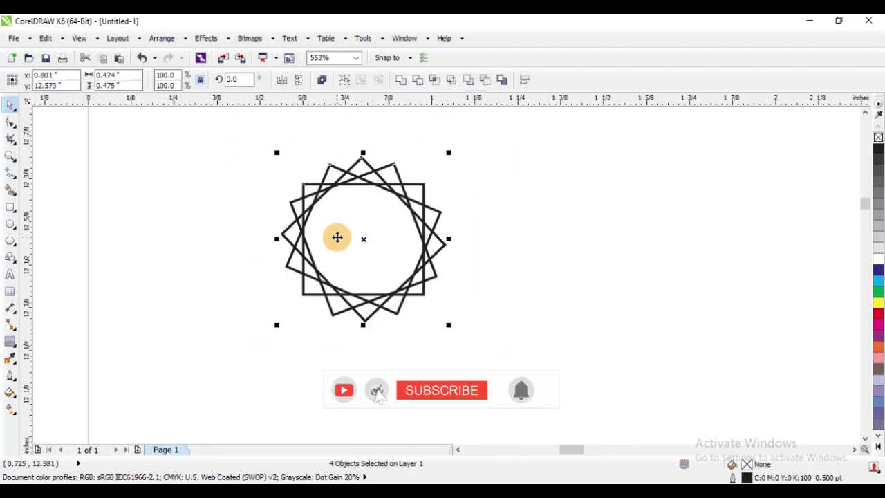
drag(391, 191, 473, 222)
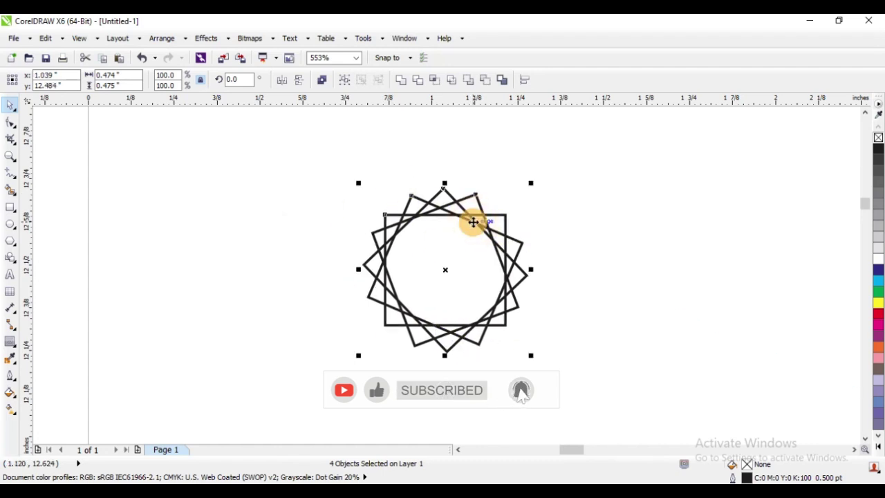
key(ctrl+z)
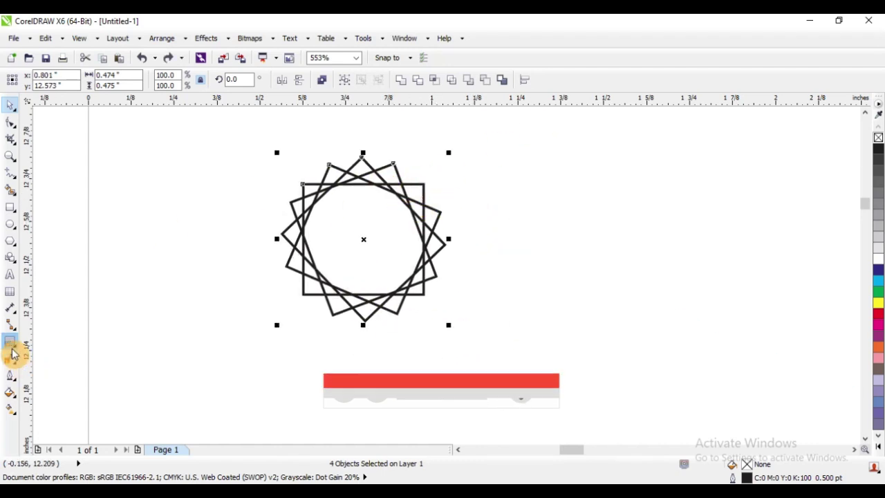
click(401, 81)
click(399, 208)
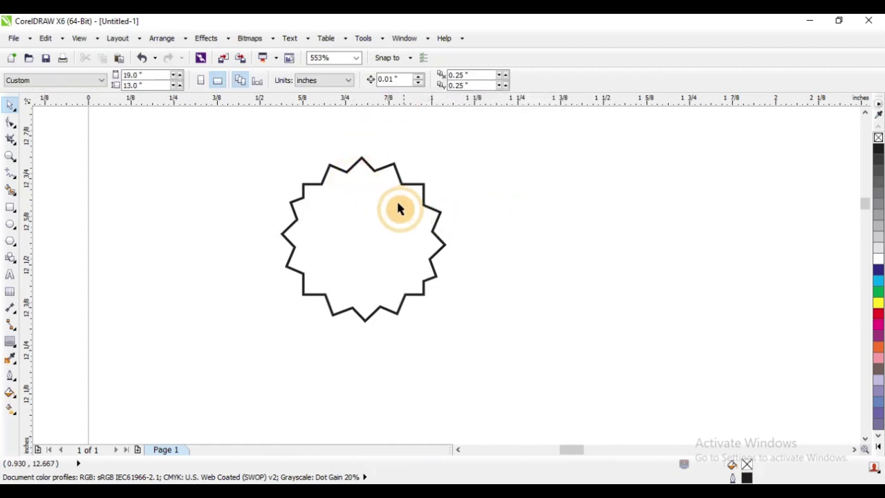
click(387, 217)
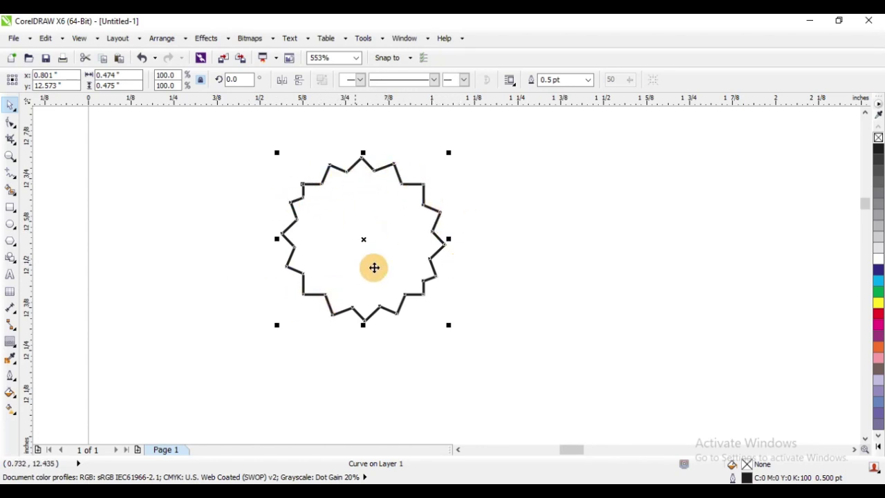
click(511, 229)
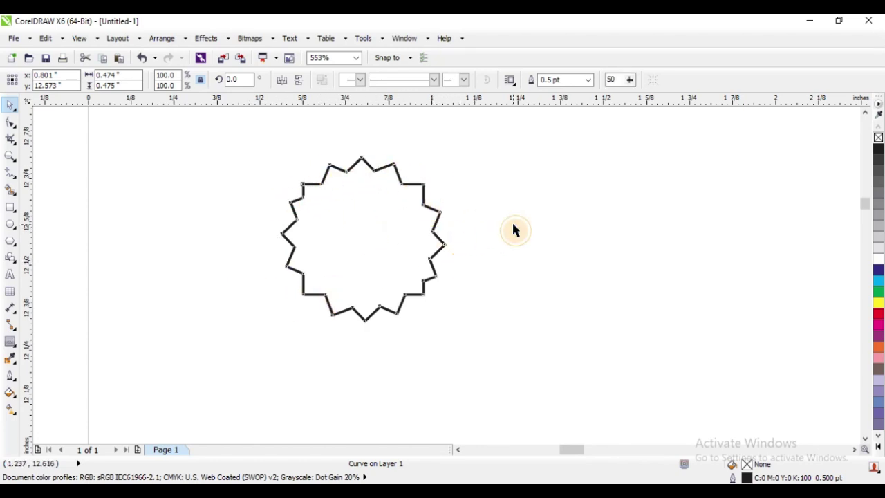
click(13, 247)
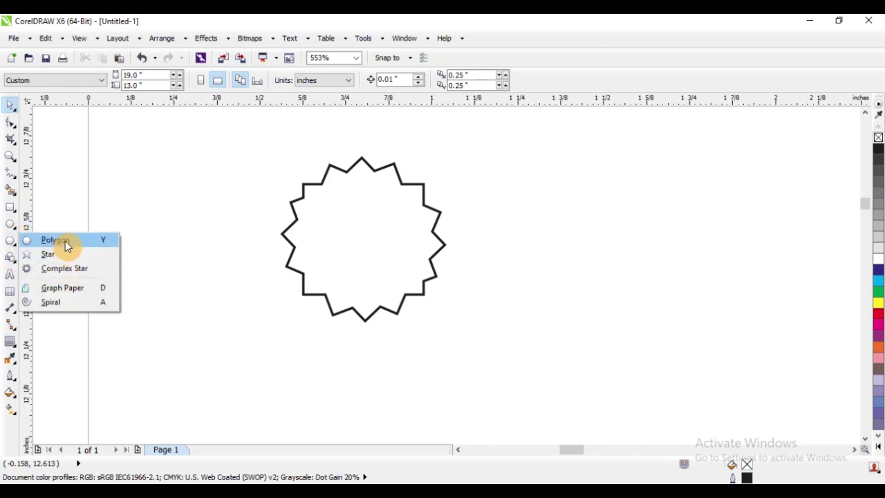
click(55, 240)
drag(156, 192, 254, 319)
key(ctrl+z)
click(351, 83)
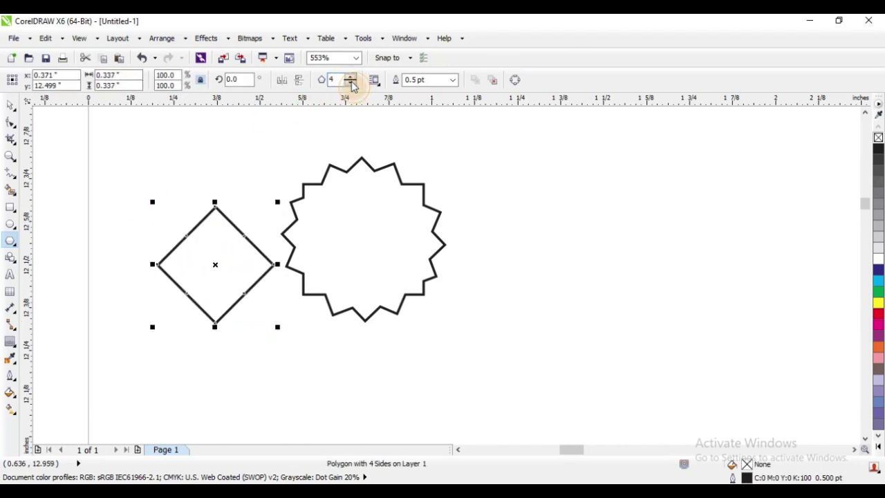
click(351, 77)
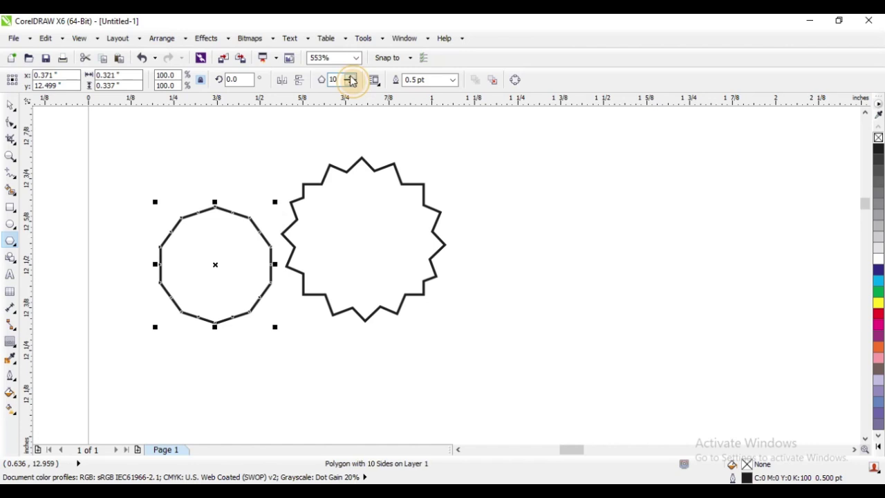
click(350, 83)
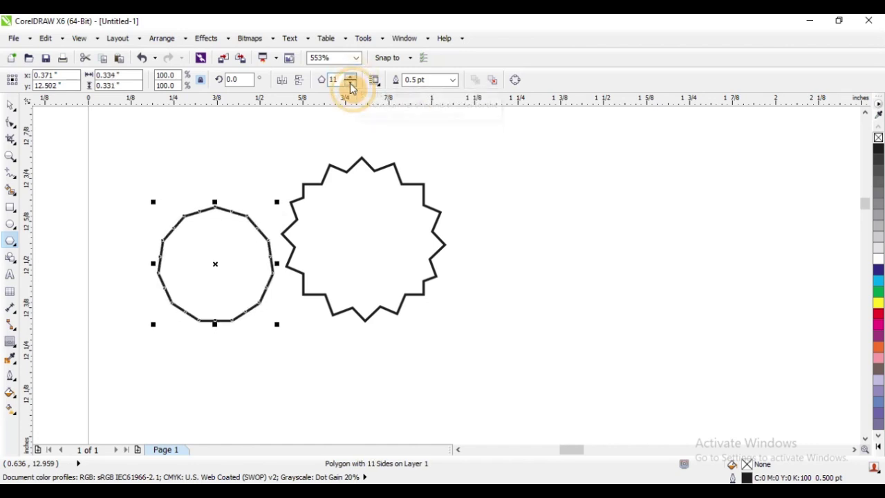
click(351, 83)
click(350, 82)
drag(274, 250, 275, 250)
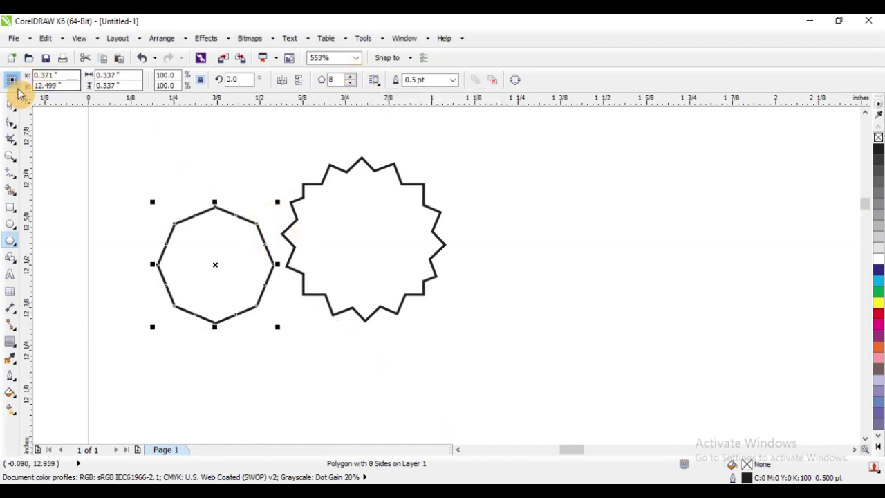
key(Delete)
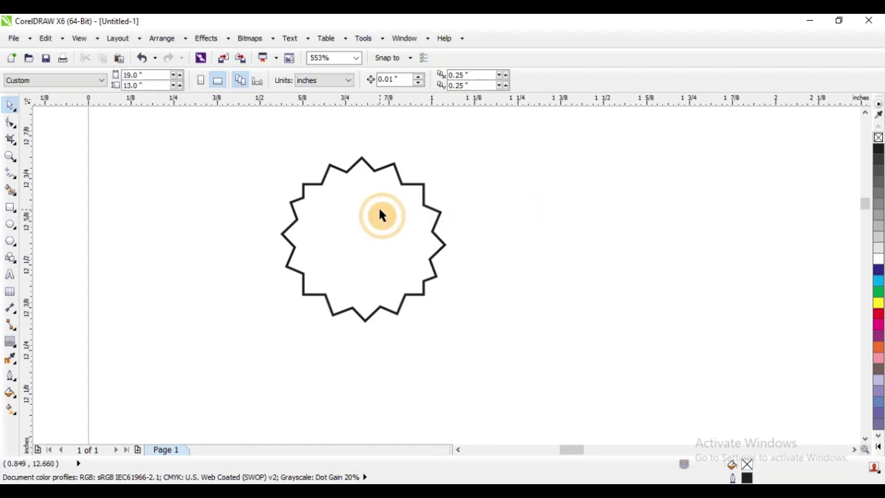
- Apply a one-step inside contour to the star with a 0.03 inch offset
click(380, 209)
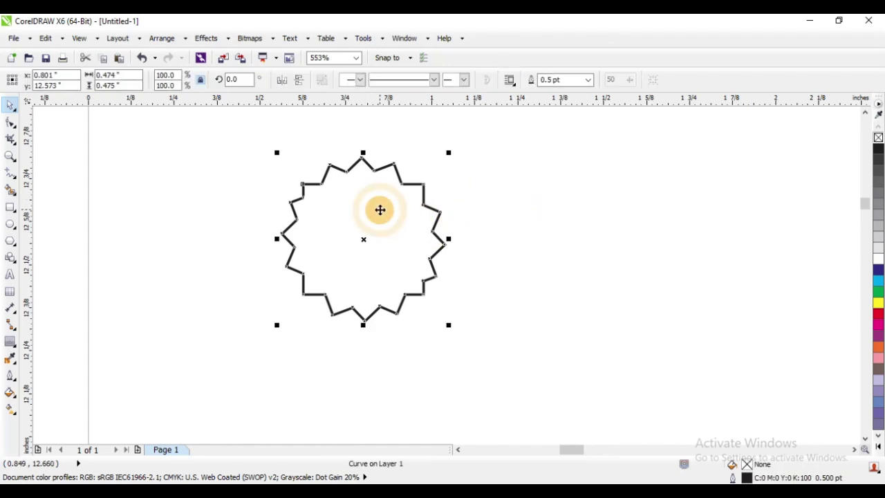
click(9, 344)
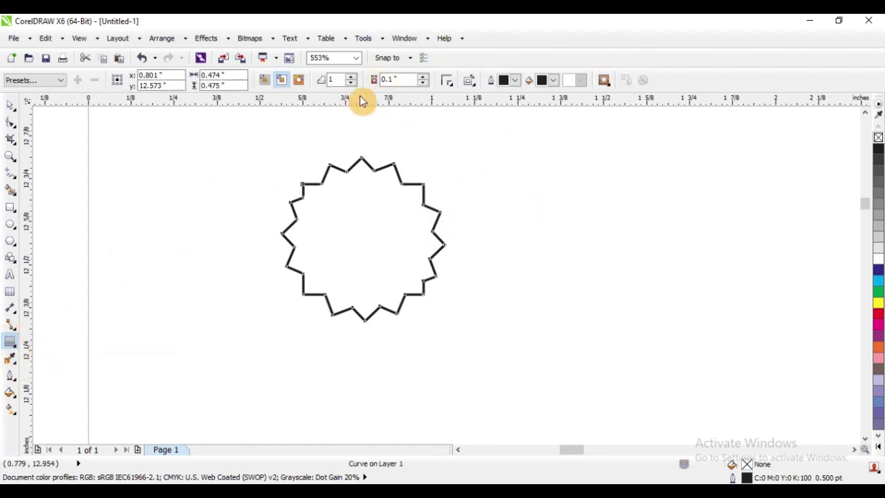
click(301, 81)
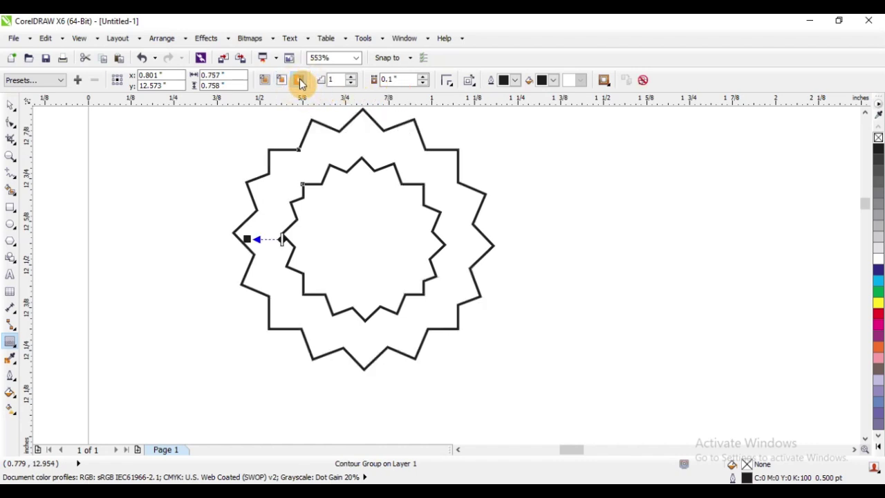
click(281, 81)
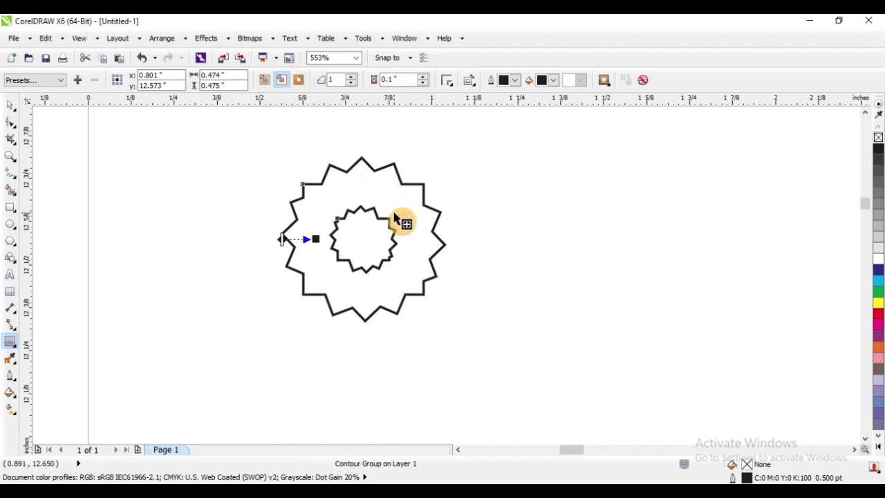
scroll(395, 220, up, 2)
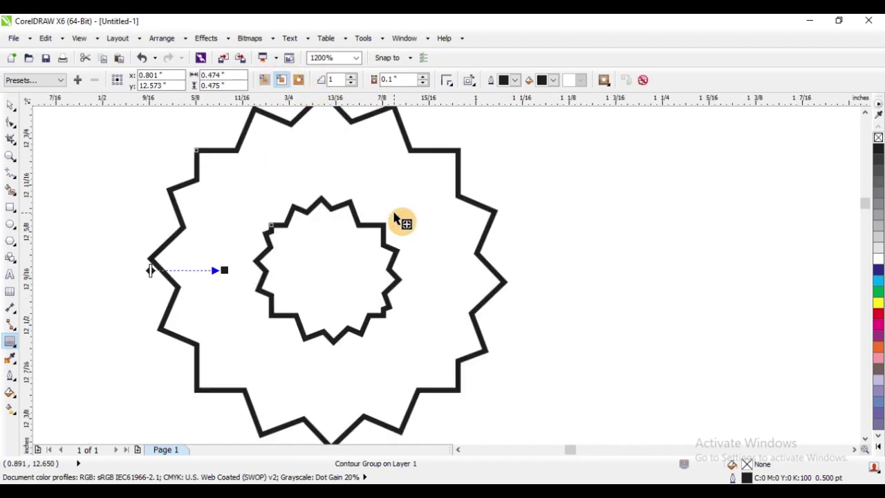
click(424, 84)
click(424, 84)
click(424, 84)
click(424, 83)
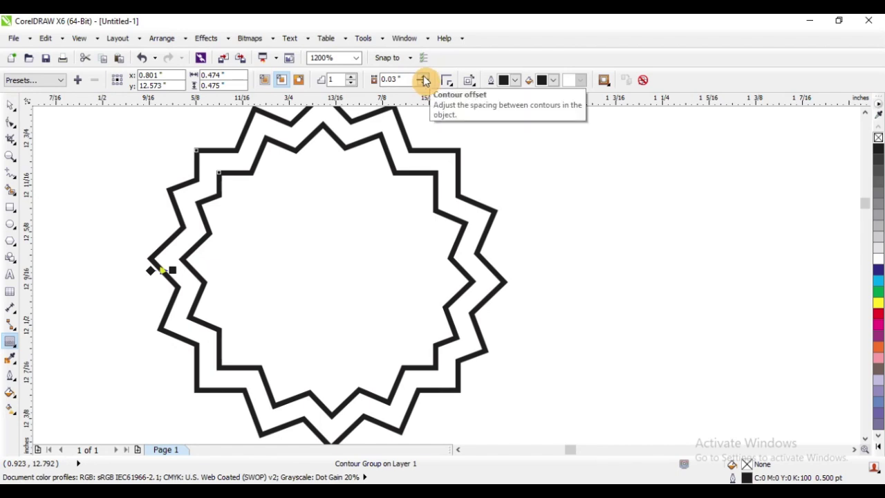
- Zoom in on the contoured star, undoing an accidental move first
click(11, 105)
click(288, 202)
scroll(297, 207, down, 3)
drag(306, 214, 470, 260)
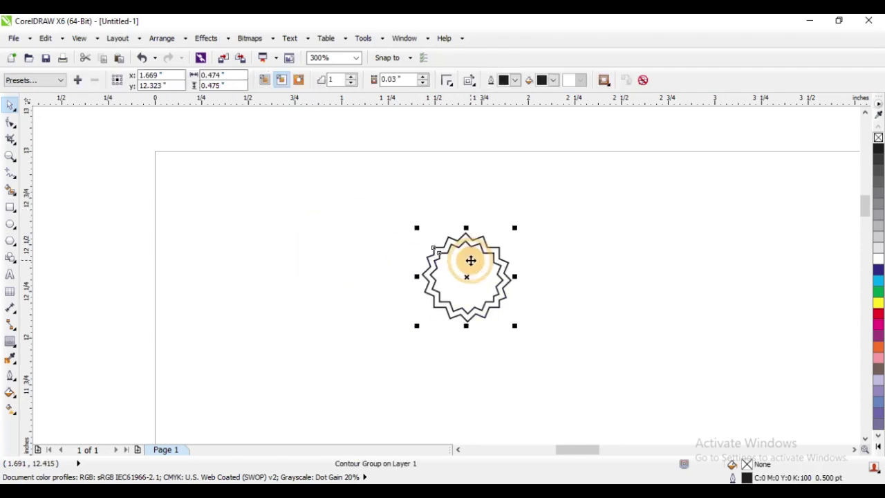
key(ctrl+z)
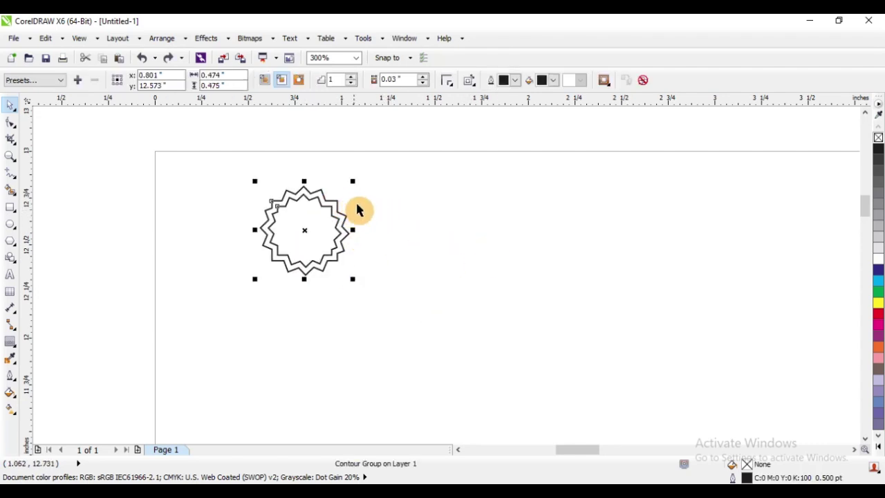
click(199, 201)
key(F2)
drag(213, 142, 505, 324)
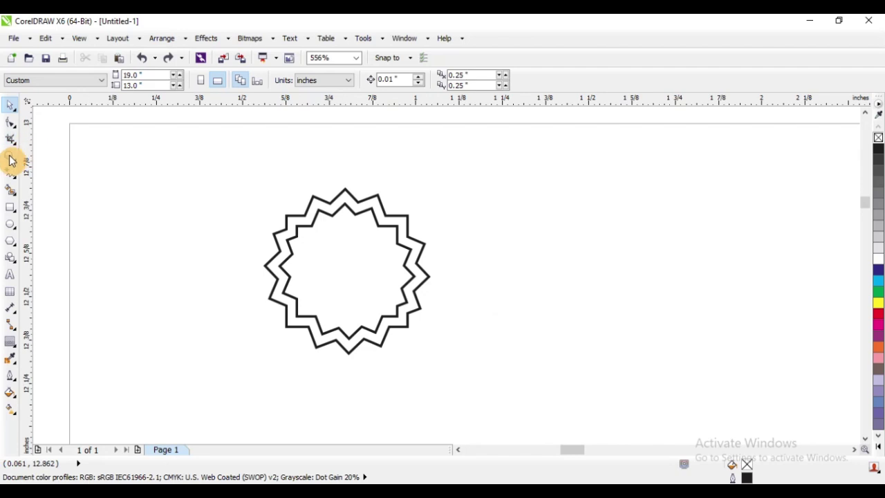
- Draw a circle with the Ellipse tool beside the star
click(11, 224)
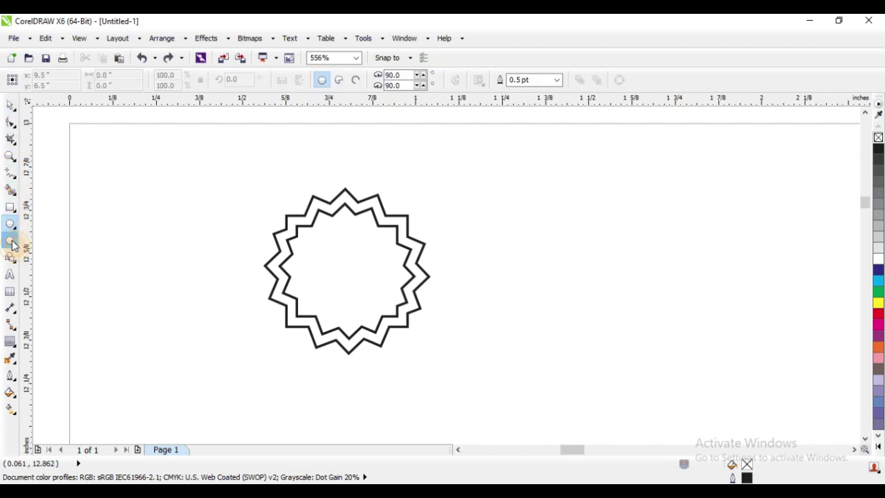
click(12, 245)
click(14, 210)
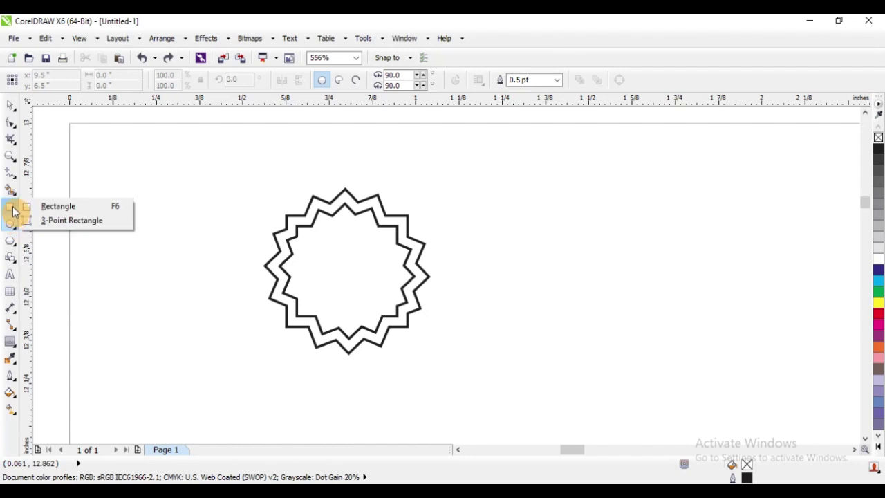
click(10, 224)
click(48, 221)
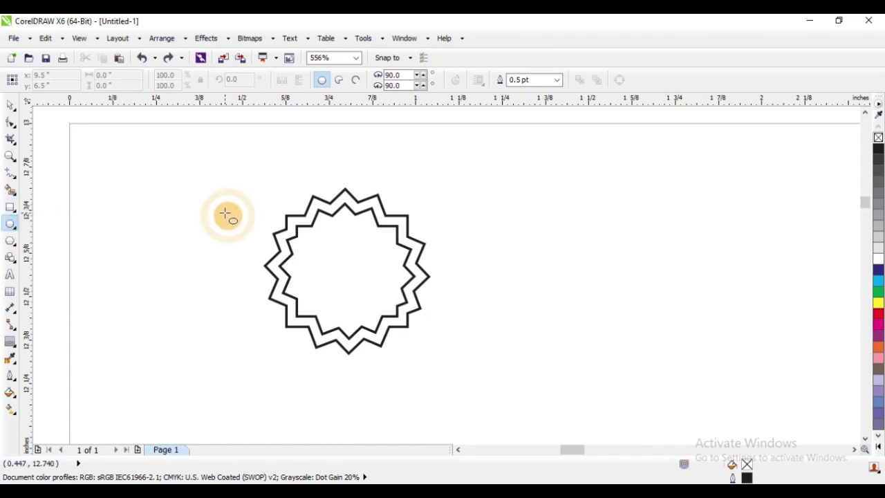
drag(501, 225, 594, 306)
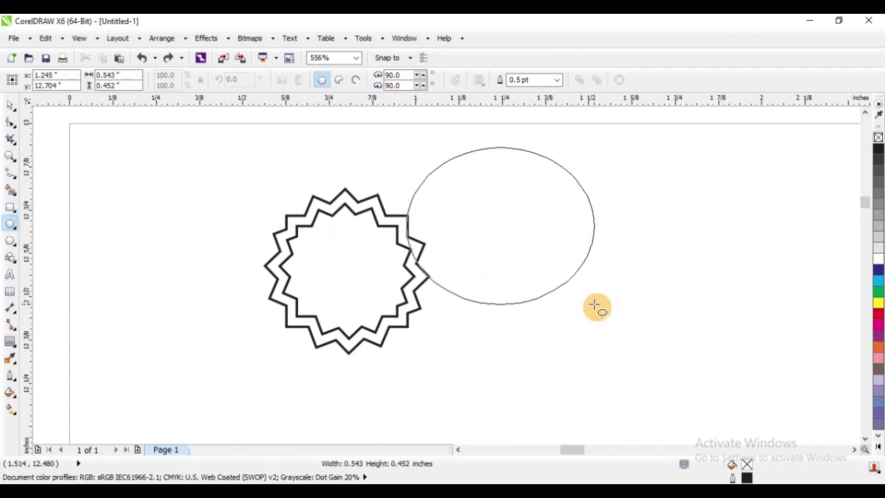
drag(518, 237, 722, 440)
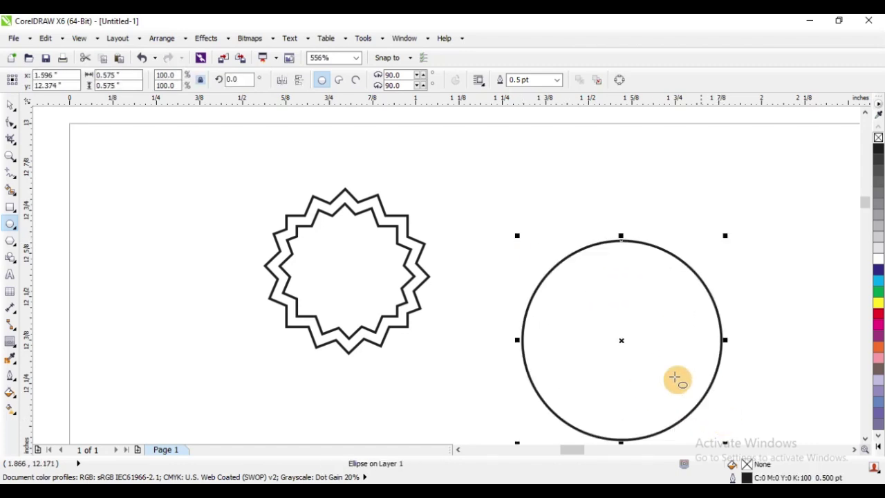
click(10, 105)
mouse_move(626, 316)
mouse_down()
mouse_move(344, 242)
mouse_move(553, 237)
mouse_up()
- Centre the circle and star on each other horizontally and vertically
shift+click(351, 237)
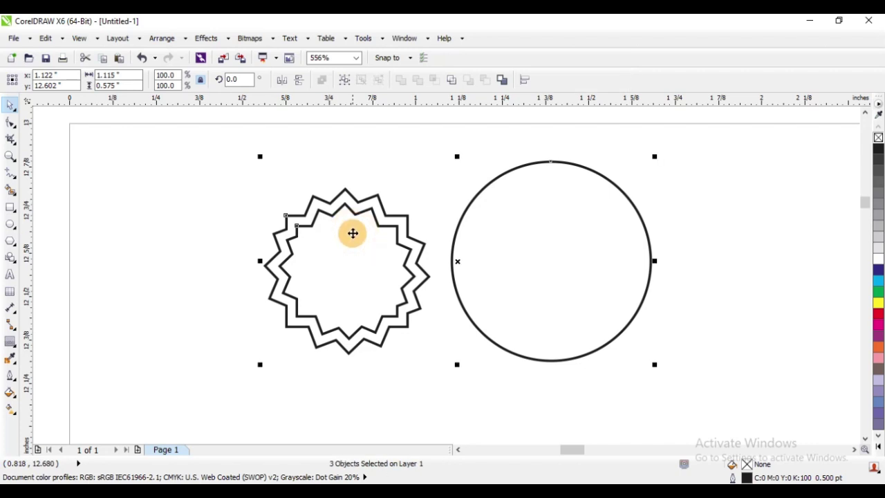
key(c)
key(e)
click(372, 197)
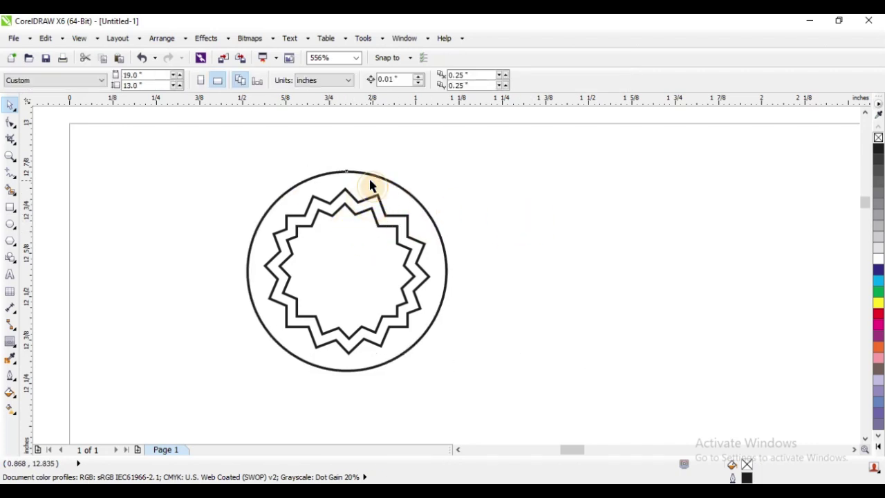
click(370, 185)
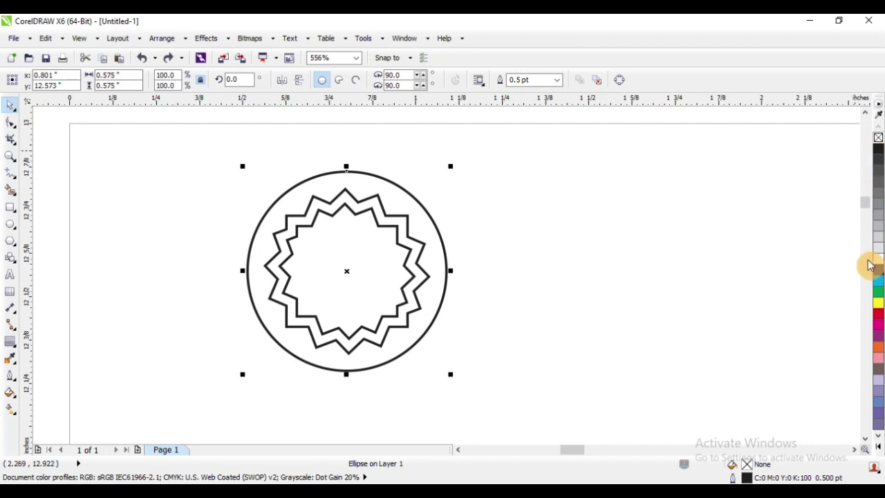
- Fill the circle purple (C20 M80 Y0 K20) and send it behind the star
click(877, 336)
right_click(401, 212)
click(555, 194)
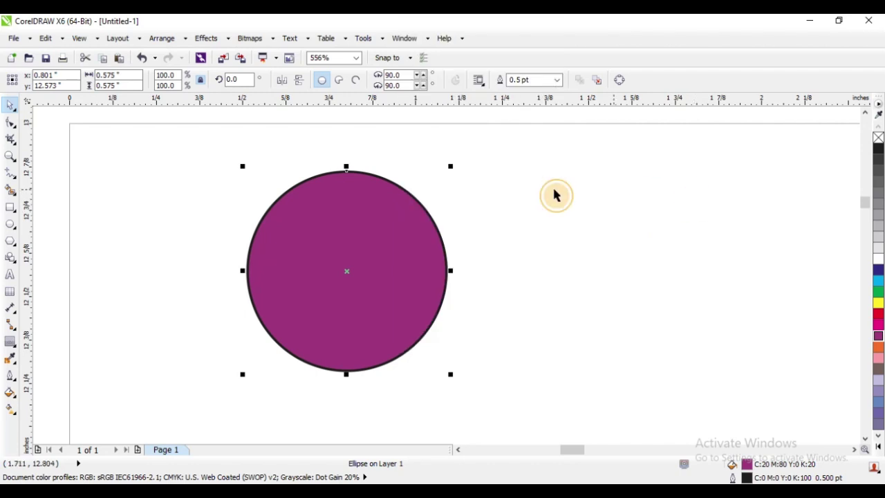
key(shift+Page_Down)
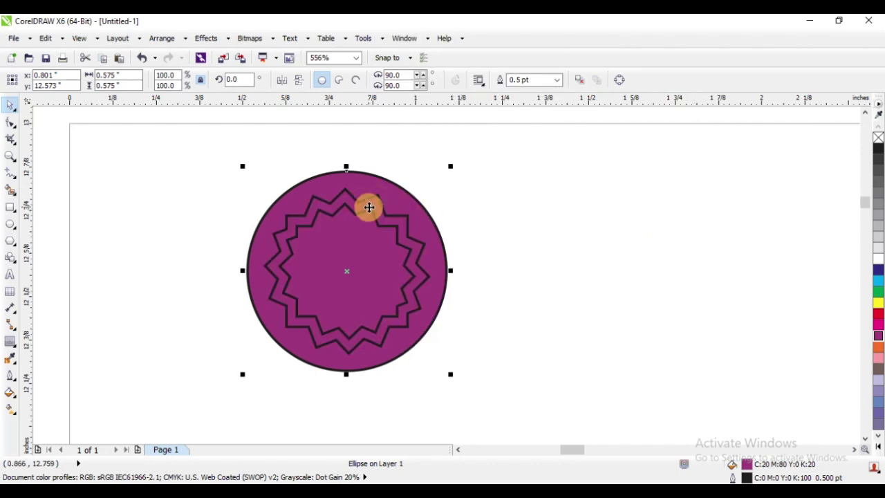
click(521, 239)
drag(348, 207, 443, 250)
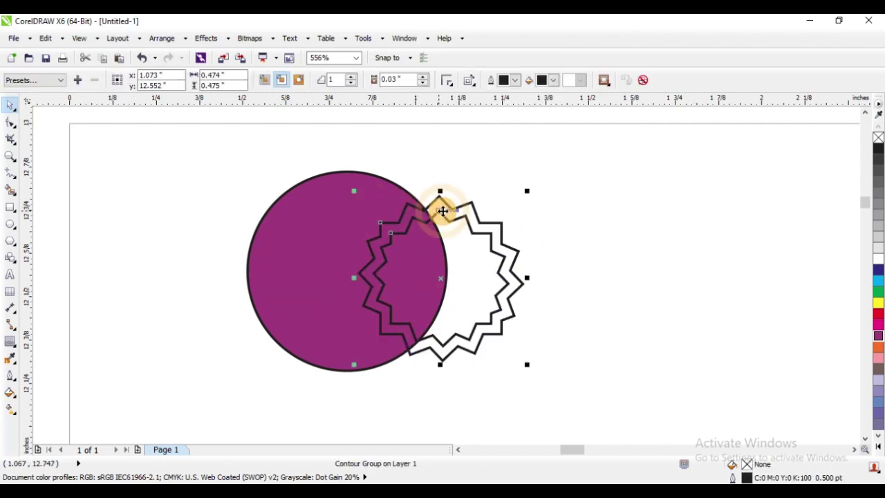
- Fill the star contour black, break the group apart, and select the zigzag band
click(878, 264)
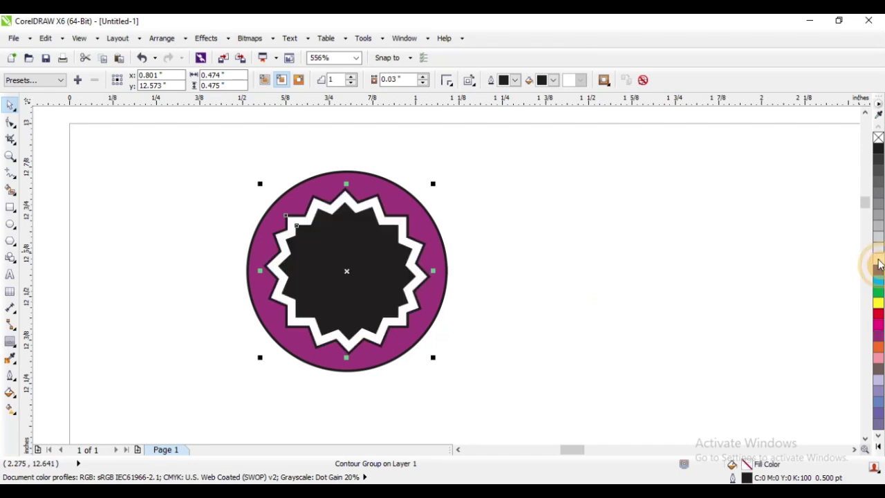
click(442, 198)
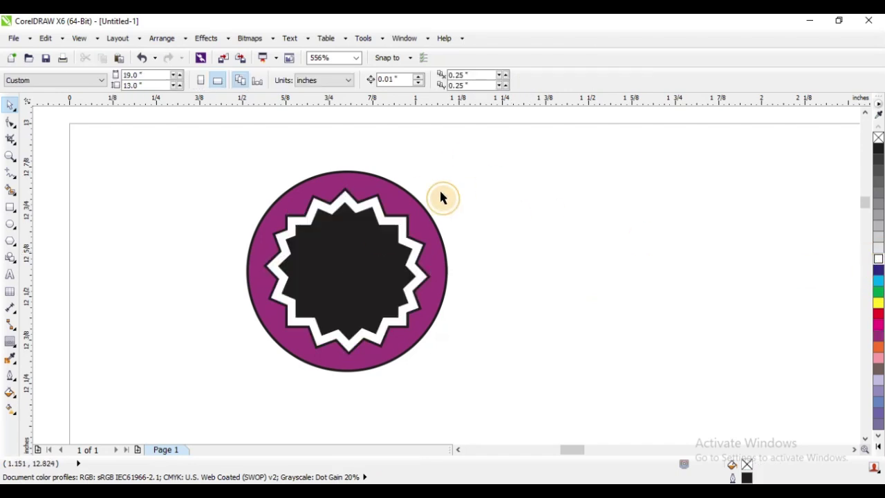
drag(381, 234, 503, 233)
key(ctrl+z)
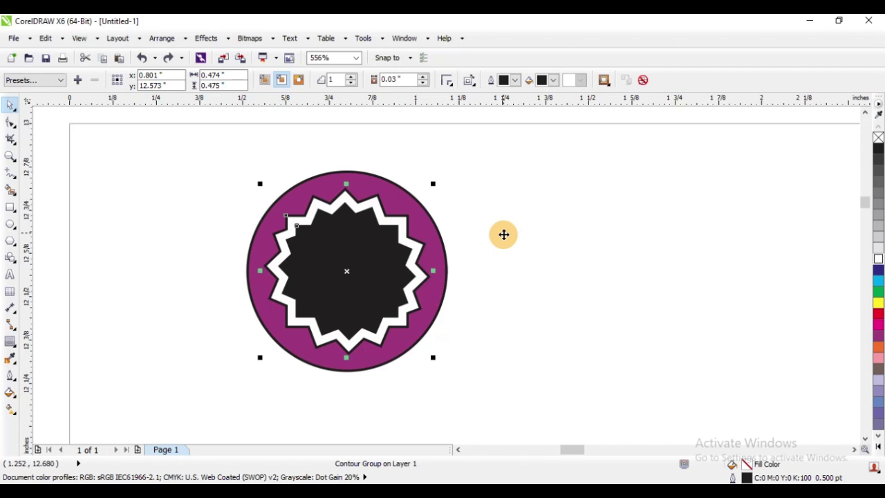
key(ctrl+a)
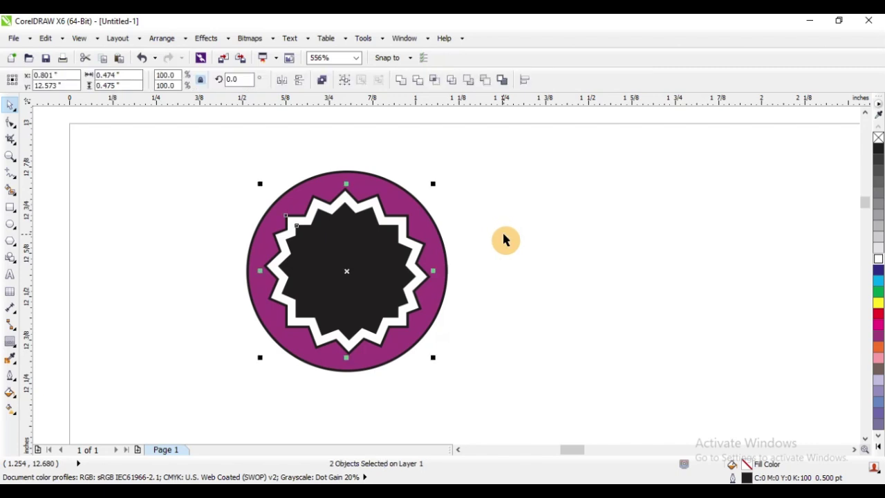
click(503, 240)
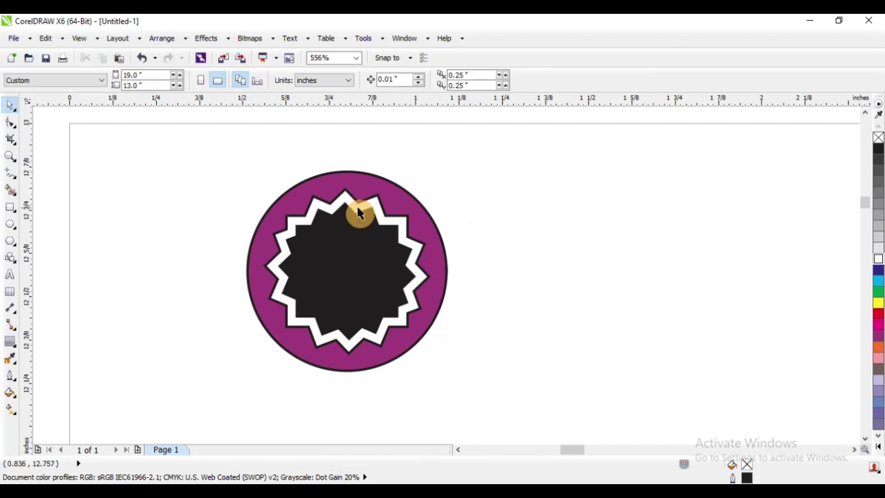
mouse_move(355, 208)
mouse_down()
mouse_move(402, 196)
mouse_move(387, 184)
mouse_up()
- Fill the white band with the circle's purple using the eyedropper
scroll(385, 181, up, 2)
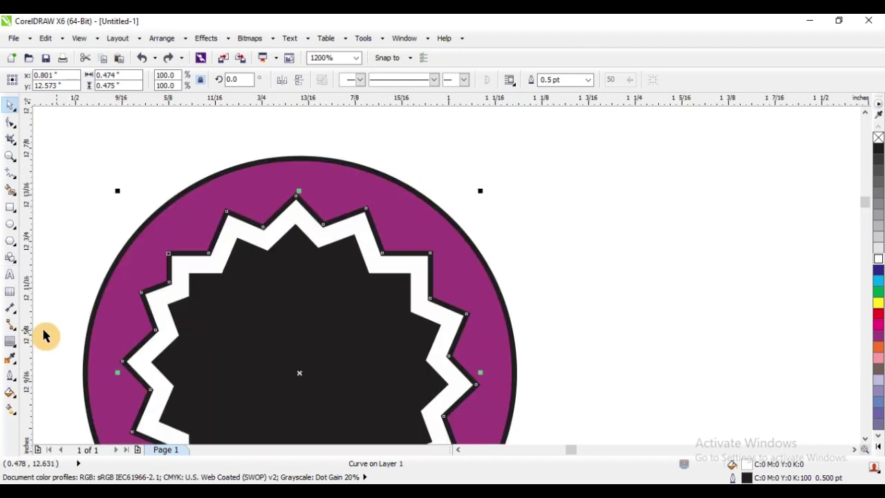
click(10, 359)
click(271, 178)
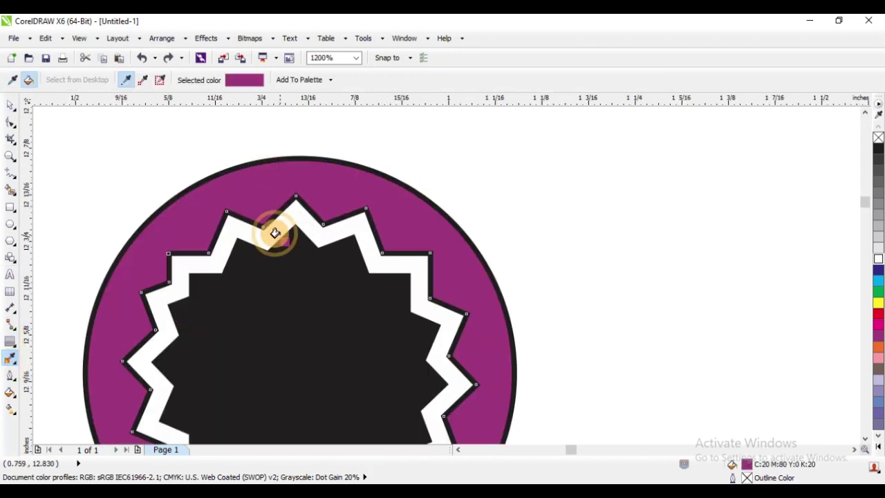
click(270, 232)
click(10, 105)
click(270, 254)
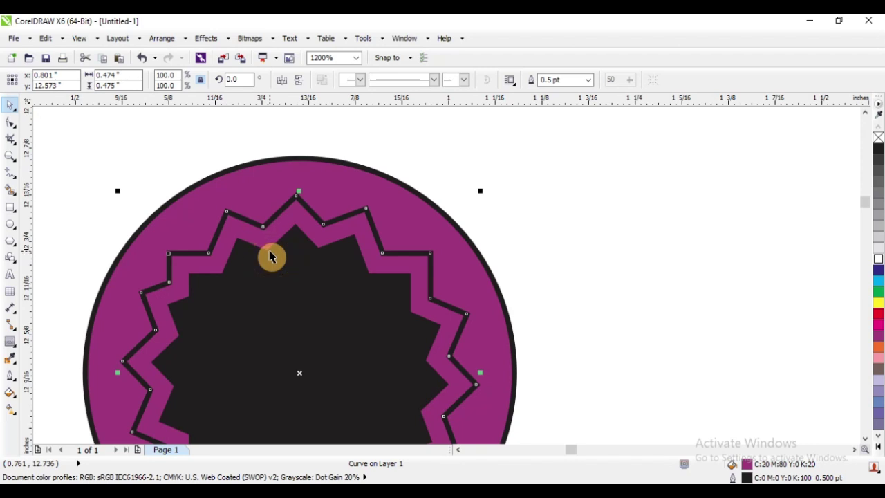
- Change the band's fill to dark purple C46 M100 Y38 K34 in Uniform Fill
key(shift+F11)
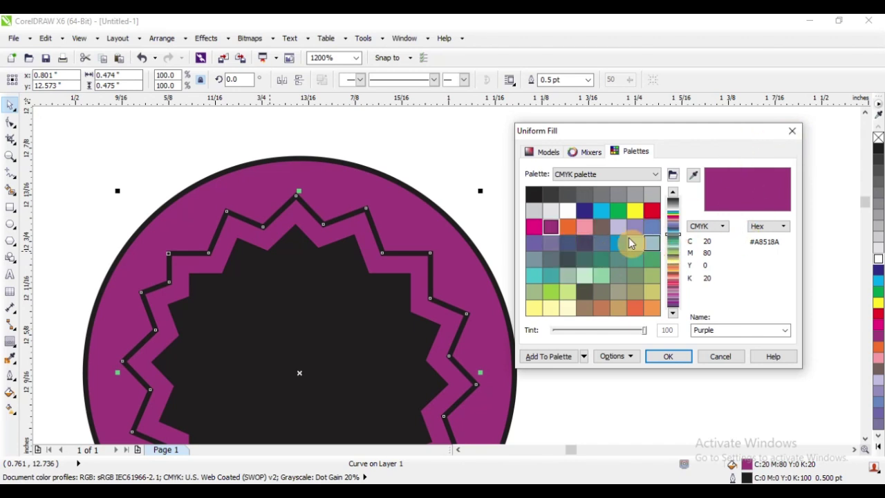
click(546, 152)
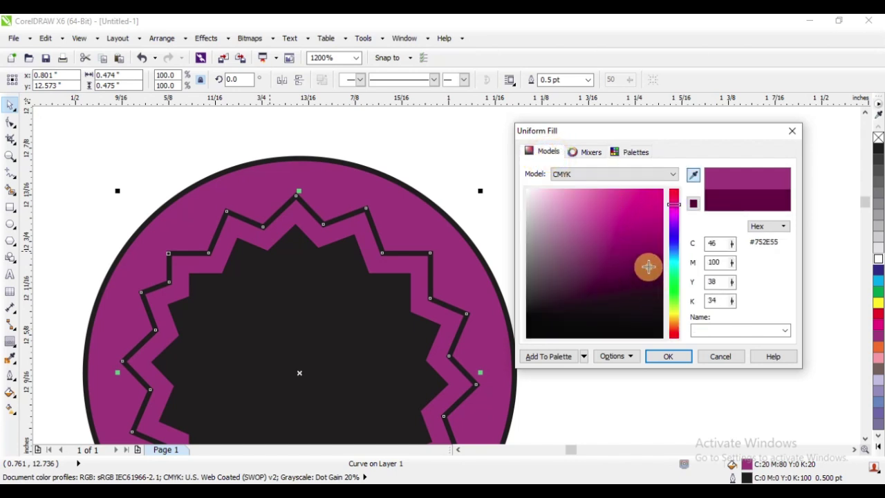
drag(625, 242, 649, 266)
click(685, 358)
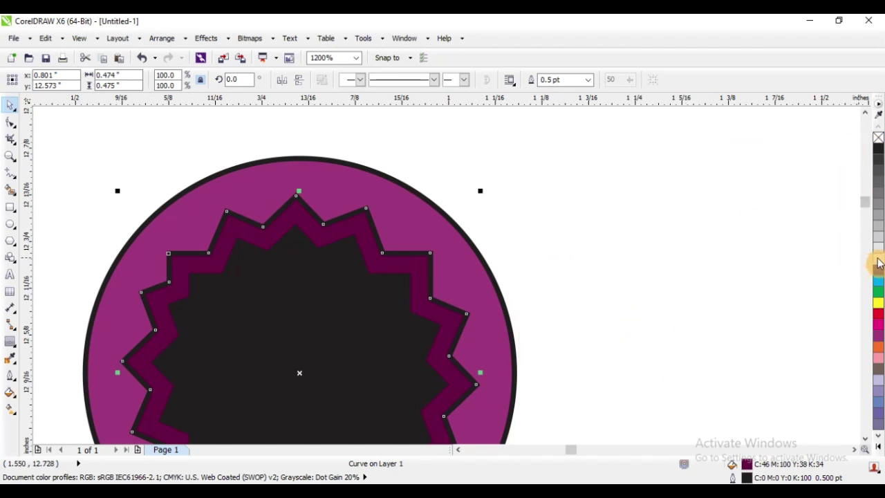
click(433, 79)
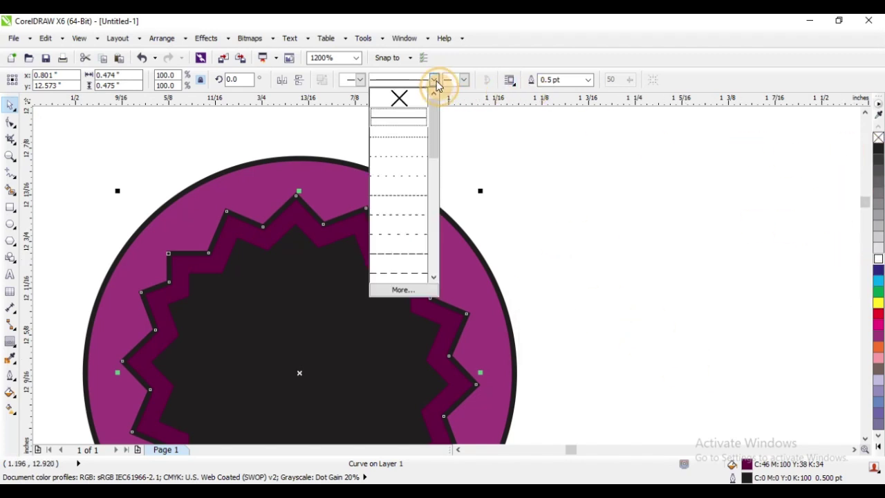
- Give the zigzag band a fine white dotted outline
click(408, 144)
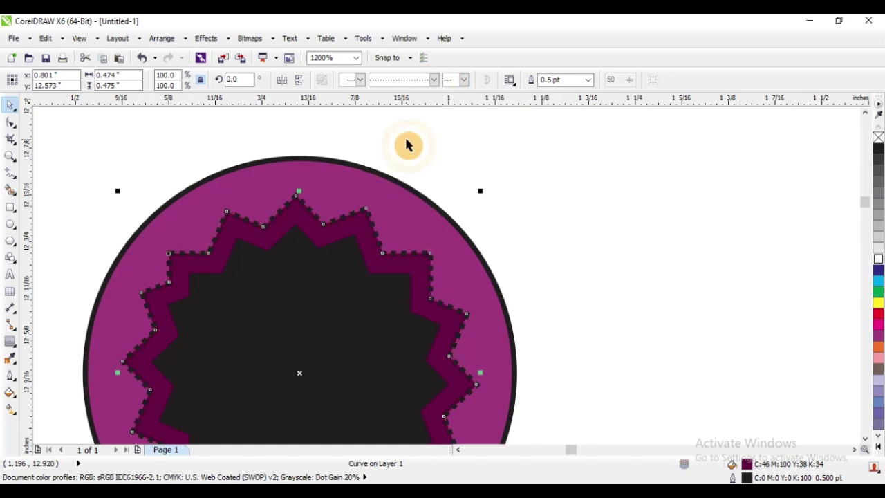
right_click(879, 259)
scroll(398, 238, down, 2)
scroll(397, 238, up, 2)
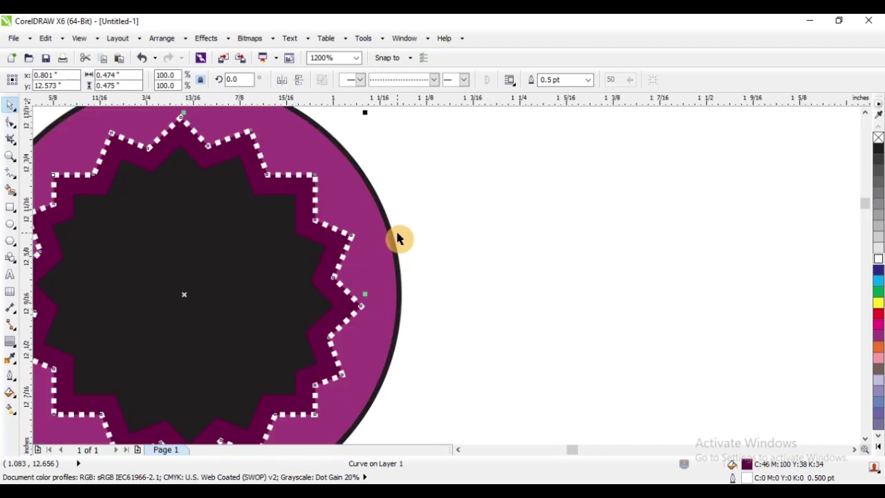
click(433, 80)
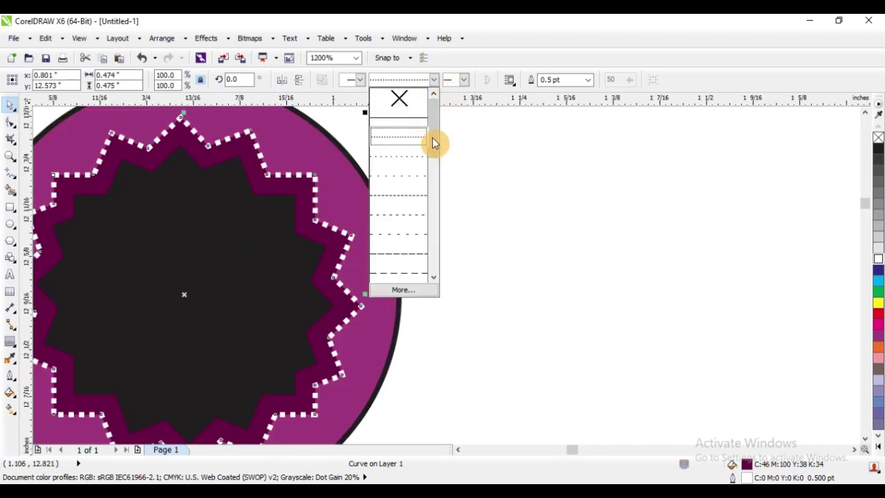
click(414, 184)
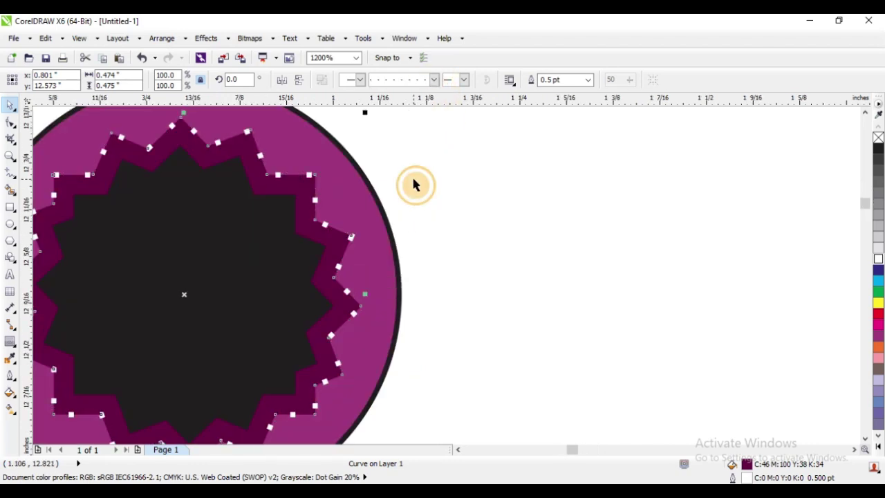
click(433, 80)
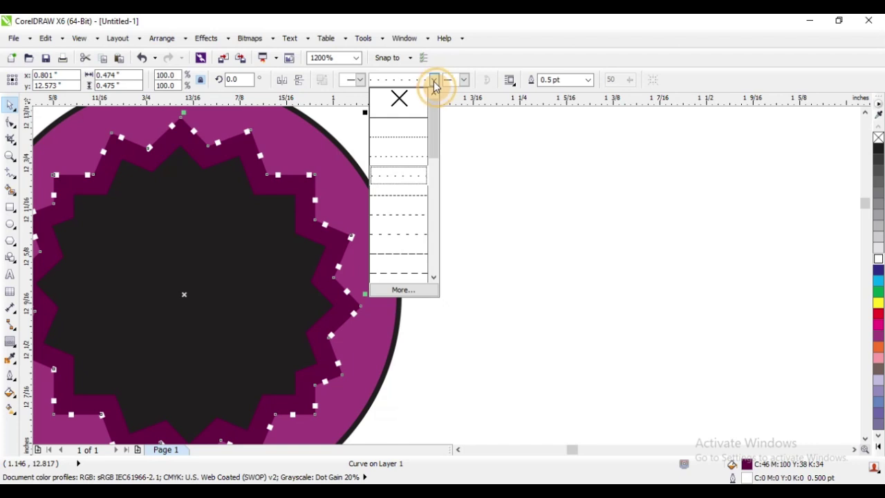
click(416, 141)
- Select the black inner star, dragging it off the purple star
scroll(401, 273, down, 3)
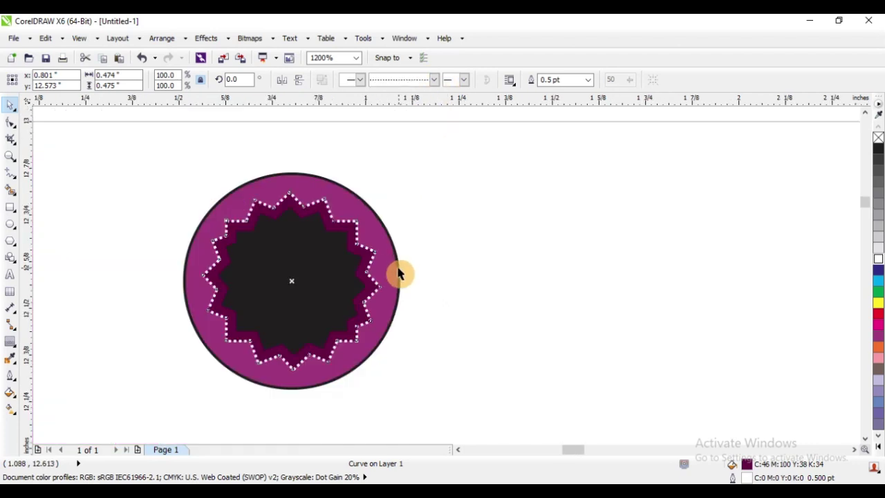
scroll(463, 231, down, 2)
click(464, 231)
scroll(352, 263, up, 5)
drag(352, 262, 521, 265)
- Return the black star to centre and give it a white dotted outline
key(ctrl+z)
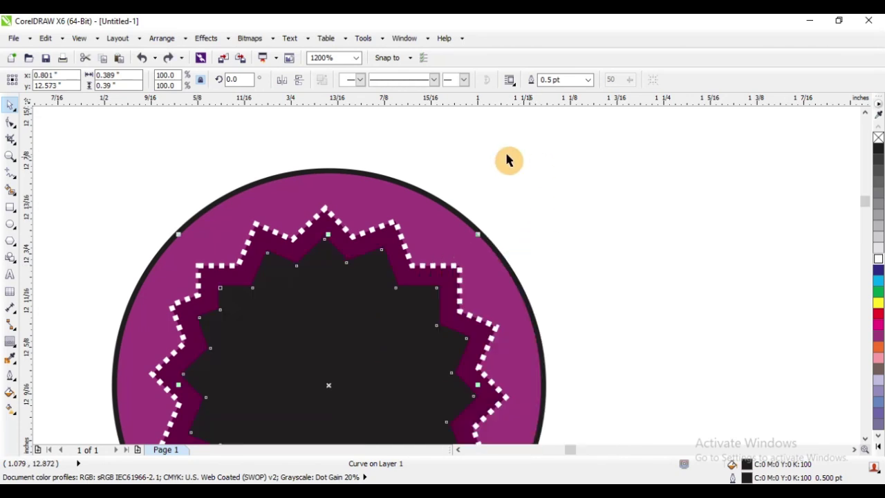
scroll(426, 184, down, 2)
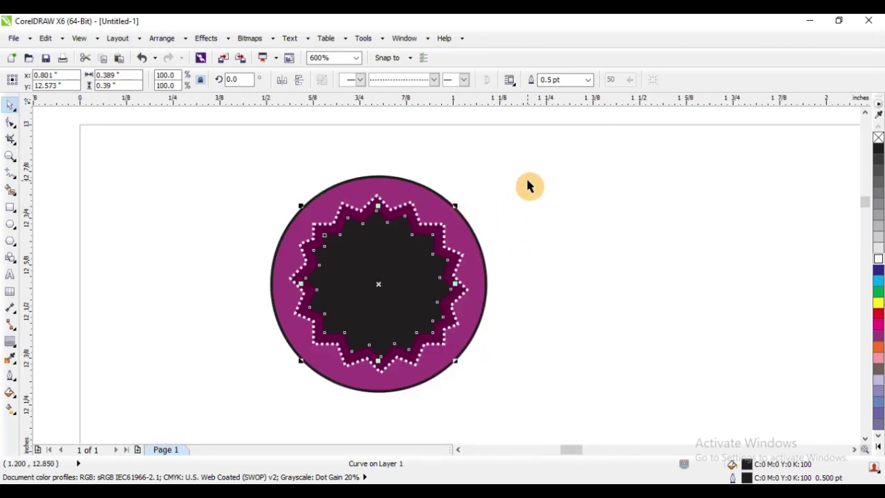
scroll(524, 188, up, 2)
click(434, 80)
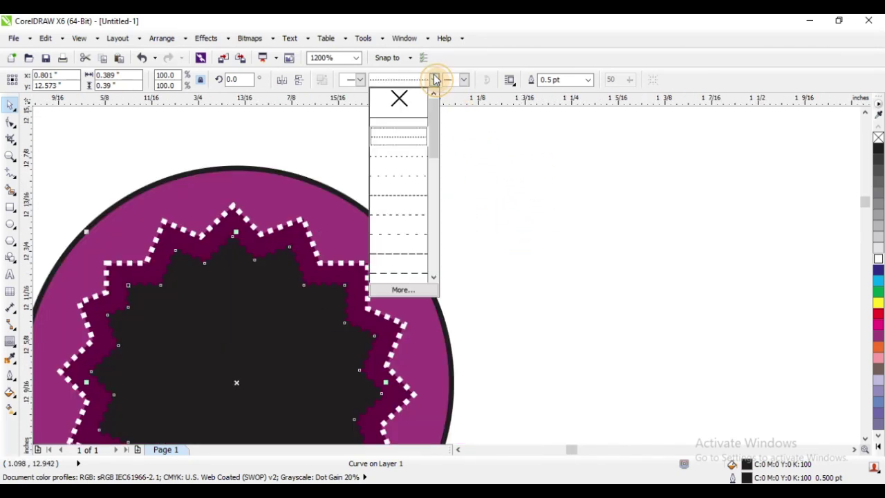
click(409, 139)
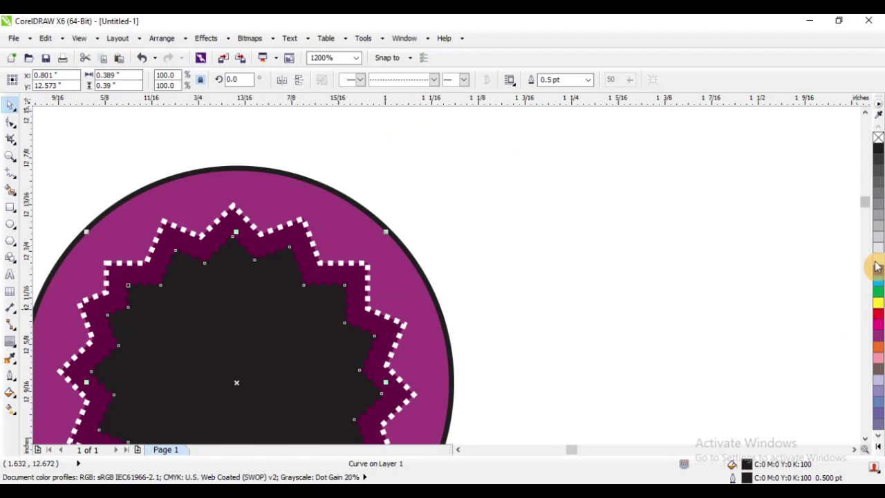
scroll(361, 196, down, 2)
click(389, 200)
scroll(329, 228, down, 4)
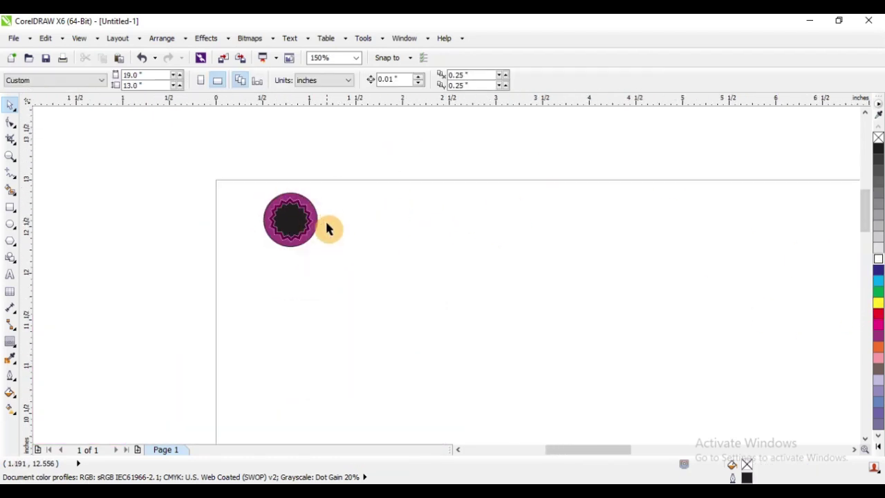
scroll(325, 225, up, 2)
scroll(283, 195, up, 2)
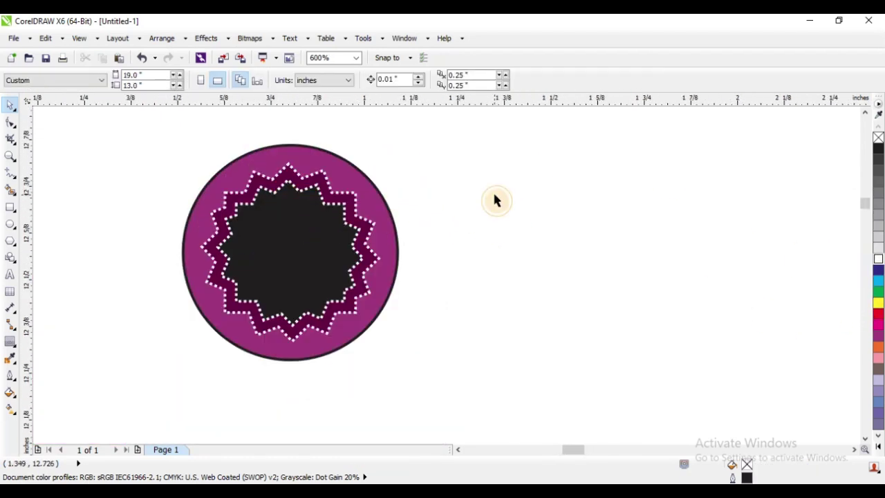
click(377, 244)
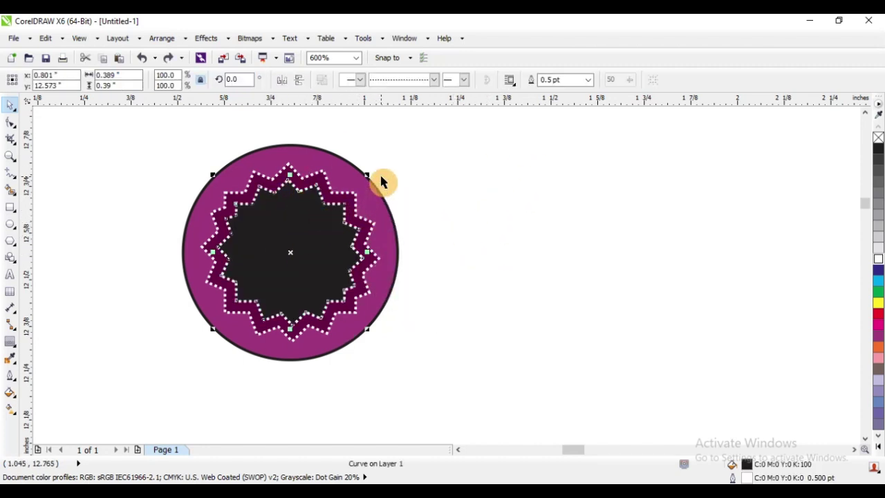
- Scale the inner star to 66.9% and fill it with the circle's purple
drag(365, 174, 347, 201)
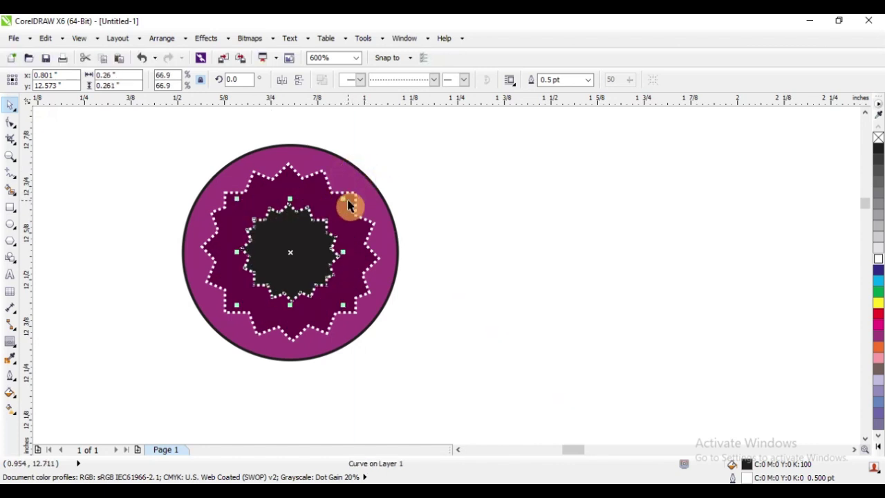
click(466, 219)
click(322, 241)
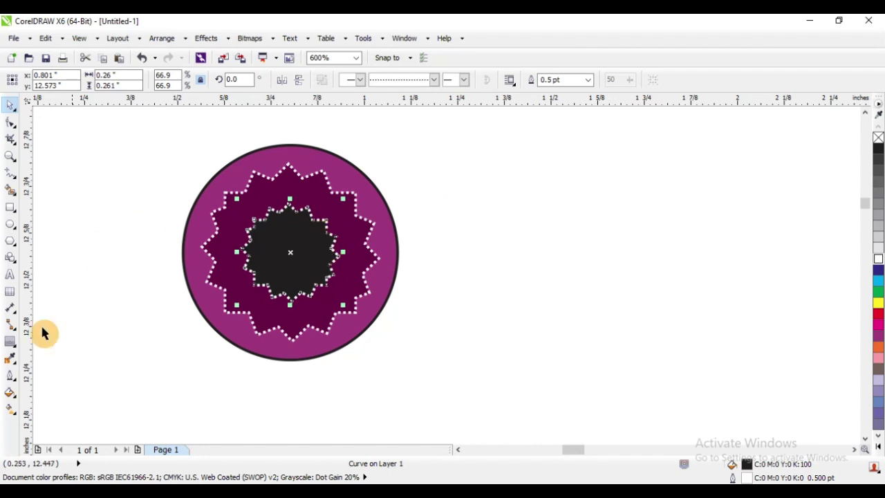
click(10, 358)
click(325, 153)
click(300, 240)
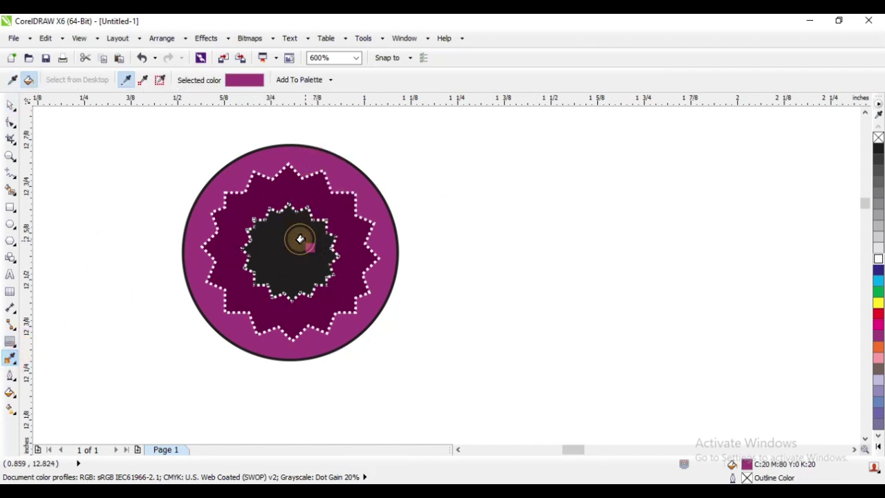
click(12, 107)
- Remove the black outline from the outer purple circle
scroll(179, 230, down, 2)
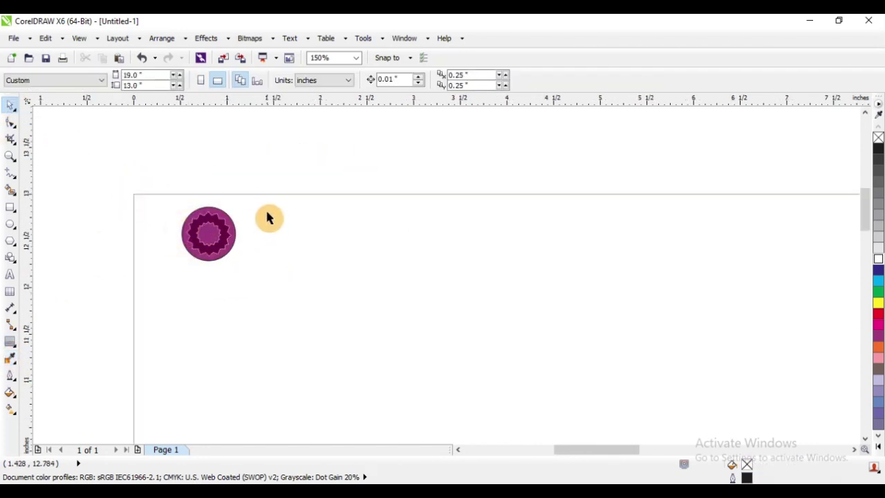
scroll(209, 211, up, 2)
key(ctrl+a)
click(367, 228)
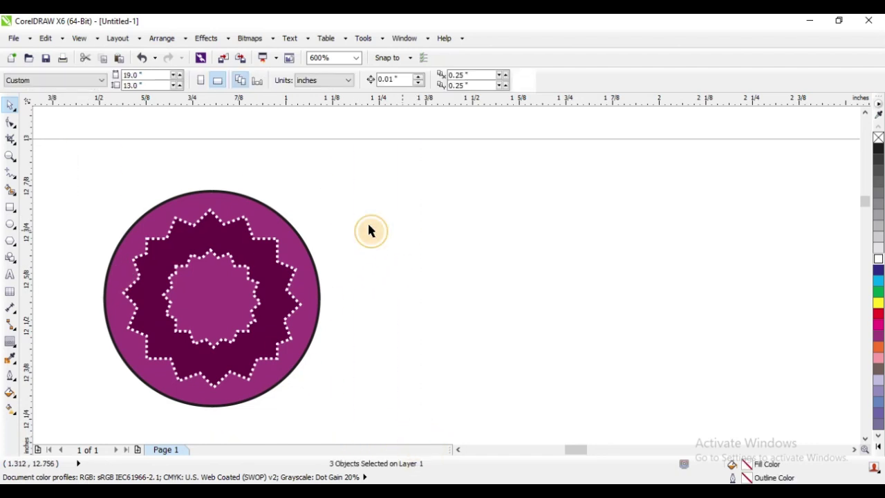
click(241, 201)
right_click(877, 141)
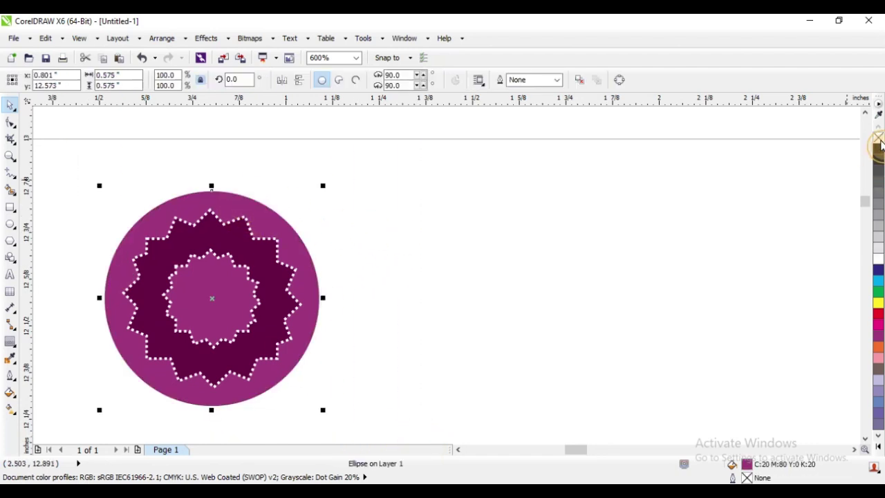
click(499, 202)
scroll(346, 205, down, 1)
scroll(268, 235, up, 2)
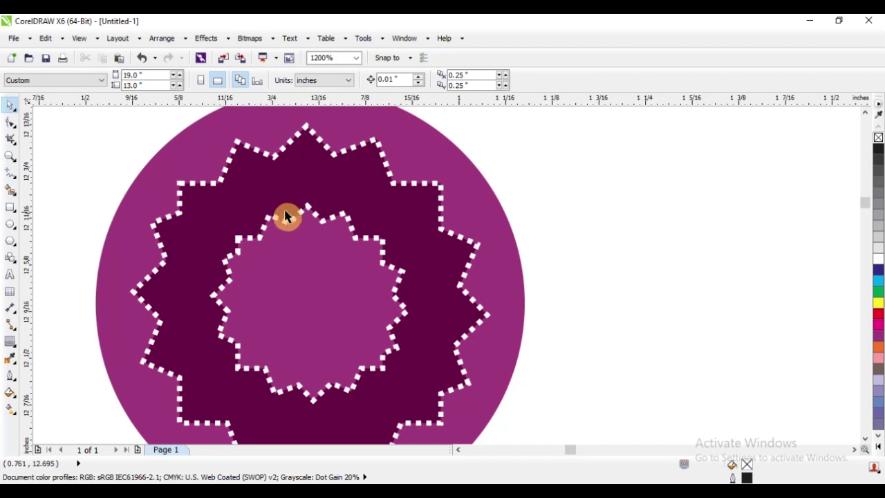
scroll(287, 217, down, 1)
- Switch the inner star's dotted white outline to a short-dash style, after trying longer dashes
click(302, 245)
scroll(373, 259, up, 1)
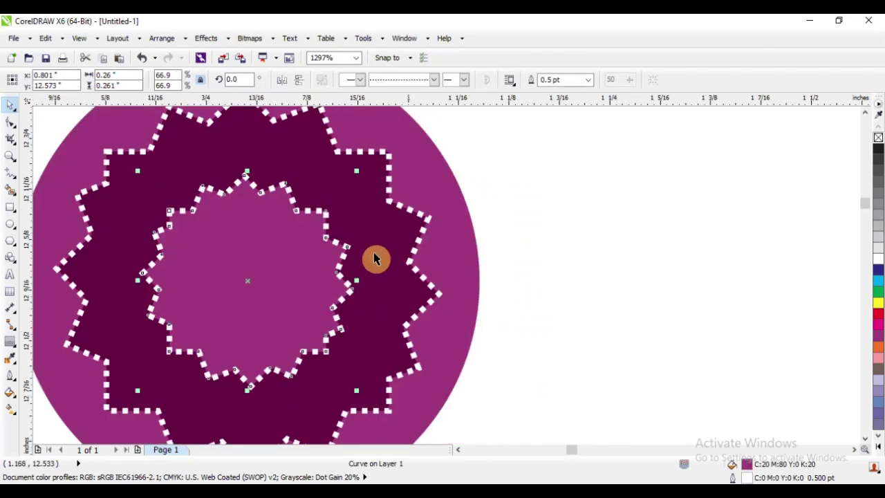
click(434, 80)
click(408, 197)
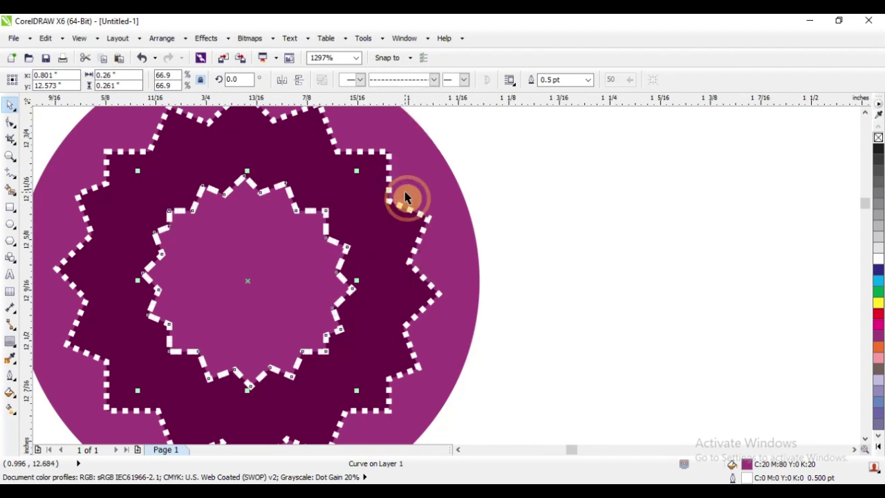
click(438, 80)
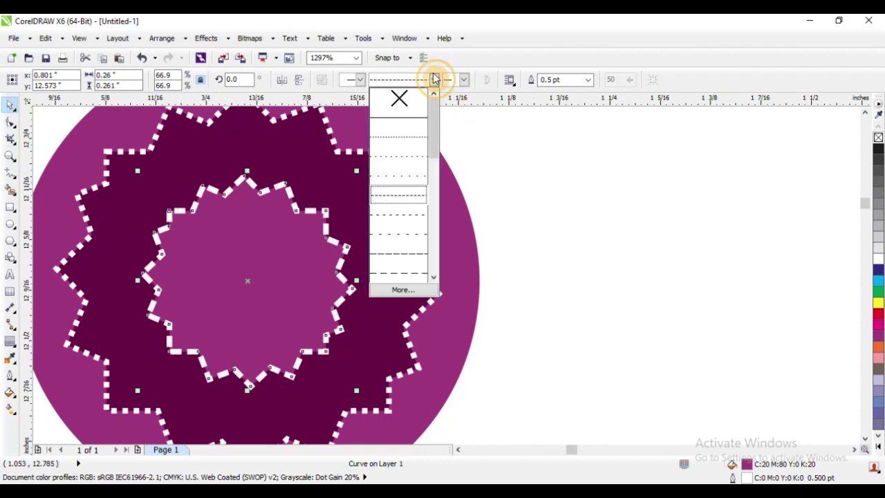
click(413, 262)
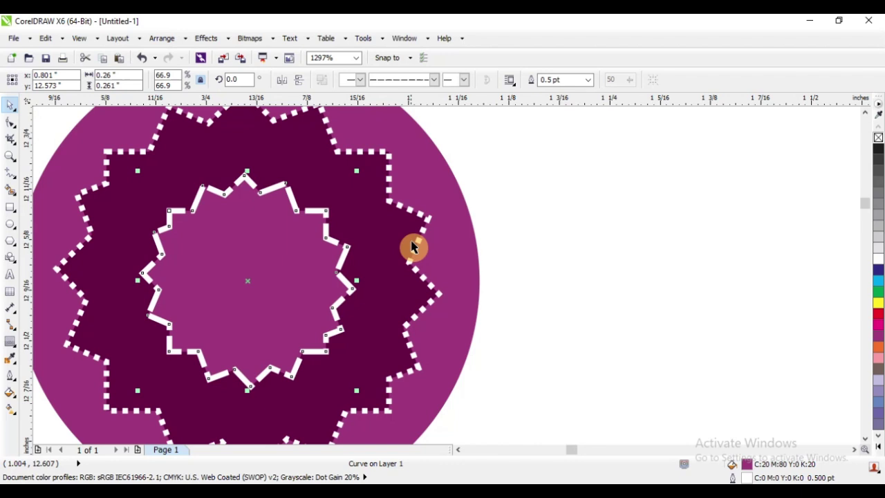
click(434, 82)
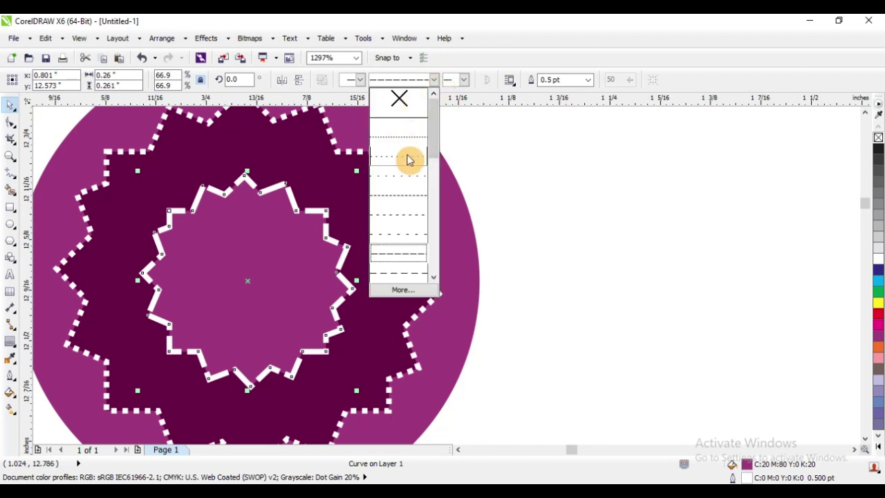
click(405, 196)
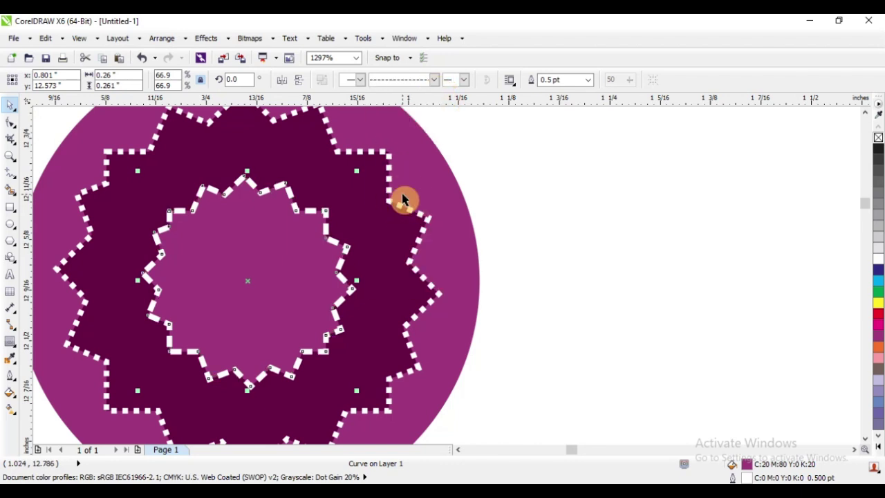
click(590, 202)
scroll(461, 200, down, 3)
- Revert the inner star to its dotted white outline
scroll(495, 209, up, 2)
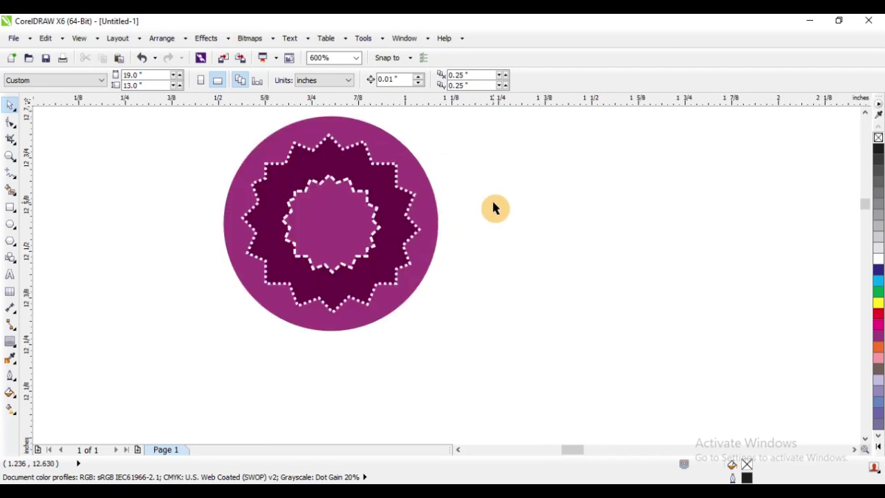
key(Tab)
click(493, 203)
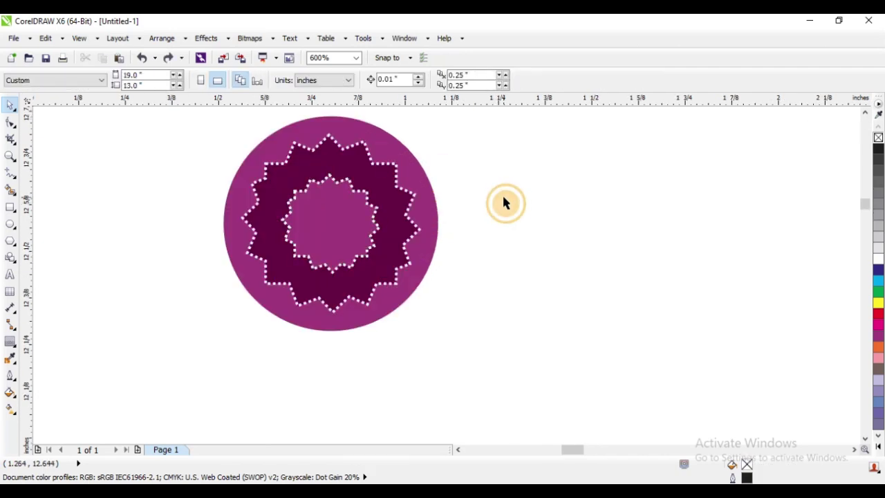
scroll(408, 182, up, 1)
scroll(459, 195, down, 1)
scroll(497, 197, down, 1)
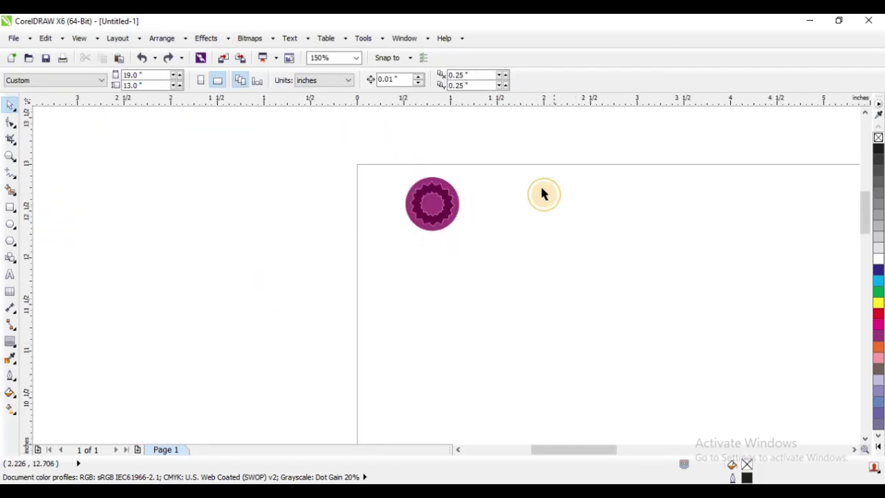
scroll(466, 196, up, 2)
scroll(411, 207, down, 1)
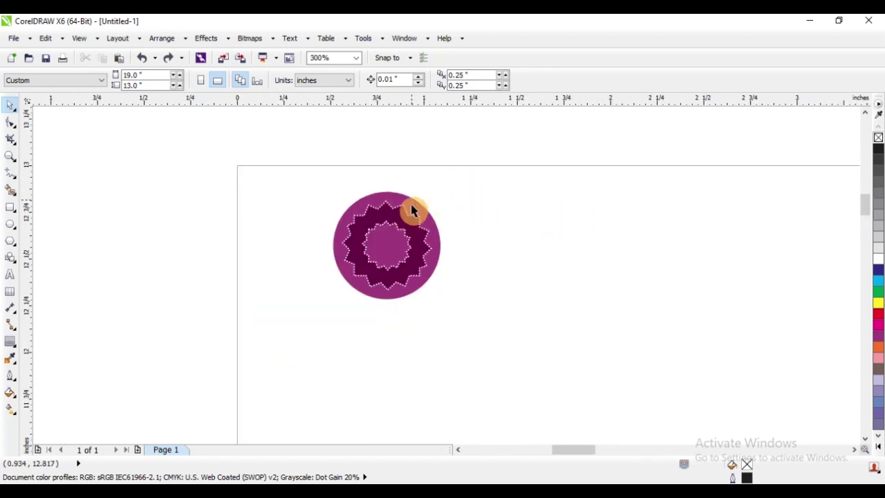
- Restore the inner star to two-thirds size and open its Fountain Fill settings
click(391, 251)
scroll(403, 231, up, 1)
scroll(443, 199, up, 1)
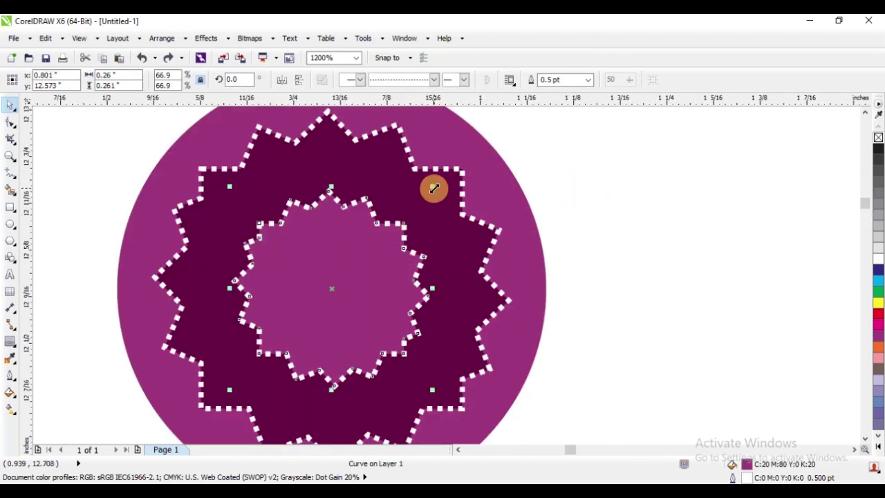
drag(433, 187, 427, 210)
scroll(415, 208, down, 1)
scroll(472, 234, down, 1)
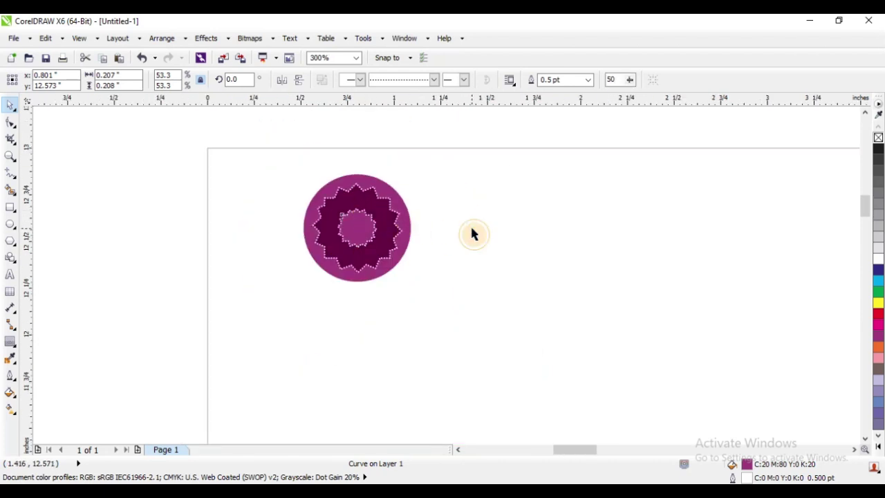
click(472, 233)
scroll(463, 228, up, 2)
scroll(450, 224, down, 2)
key(ctrl+z)
scroll(448, 217, up, 1)
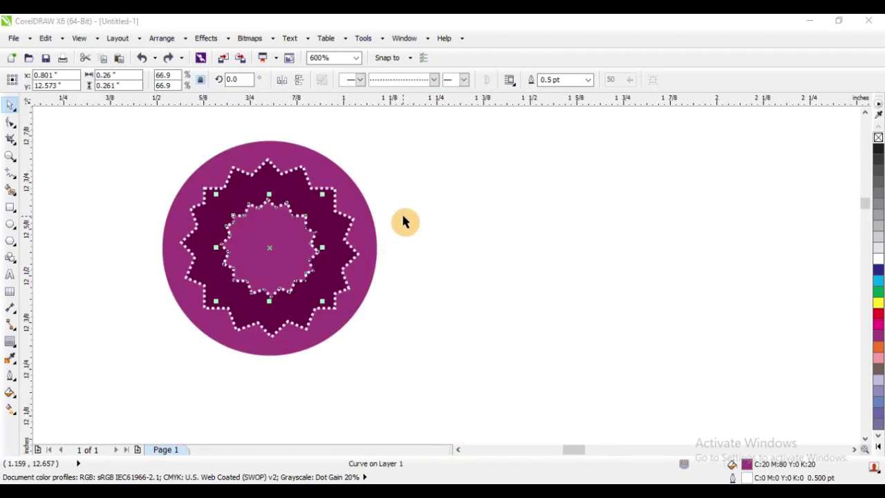
key(F11)
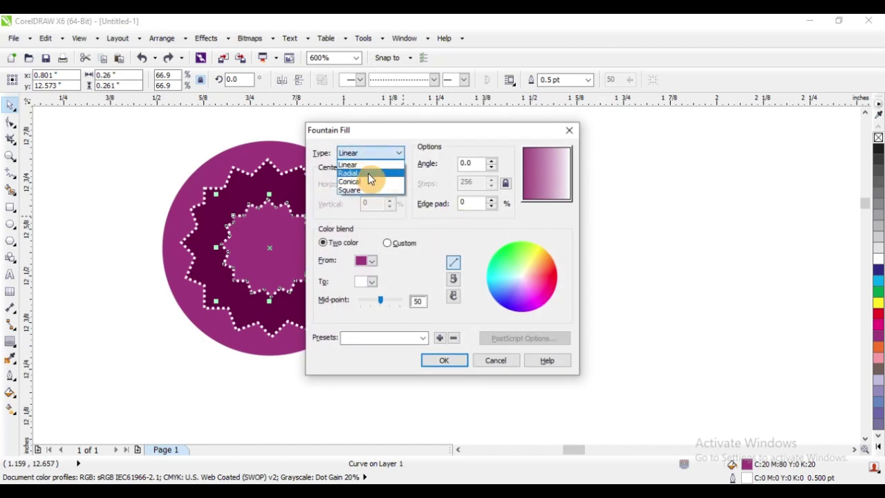
click(368, 170)
click(444, 360)
key(Escape)
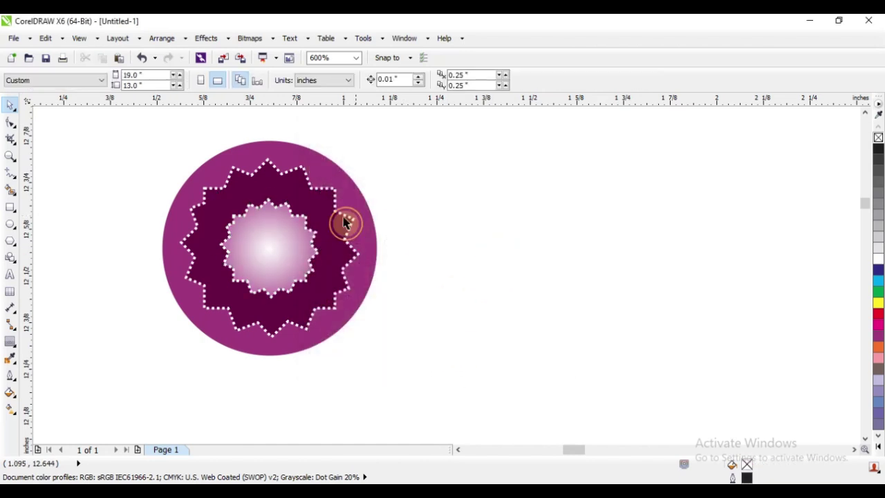
scroll(347, 223, down, 2)
drag(336, 237, 259, 219)
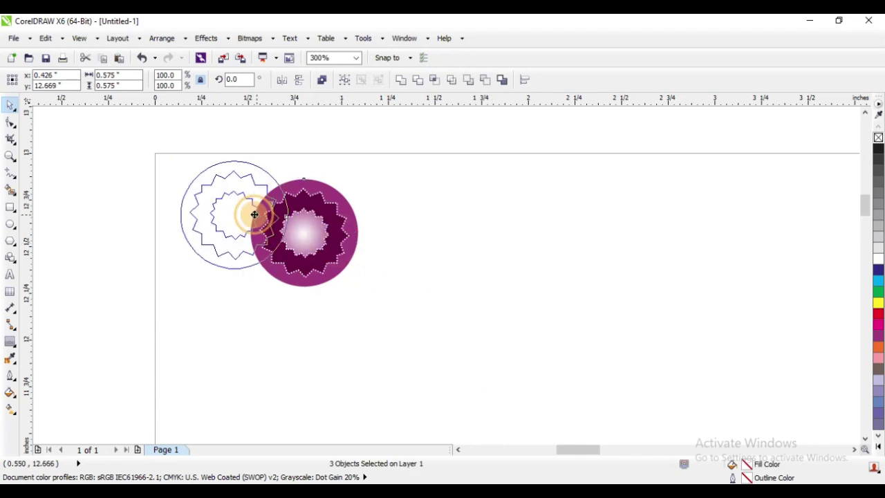
click(395, 237)
click(238, 166)
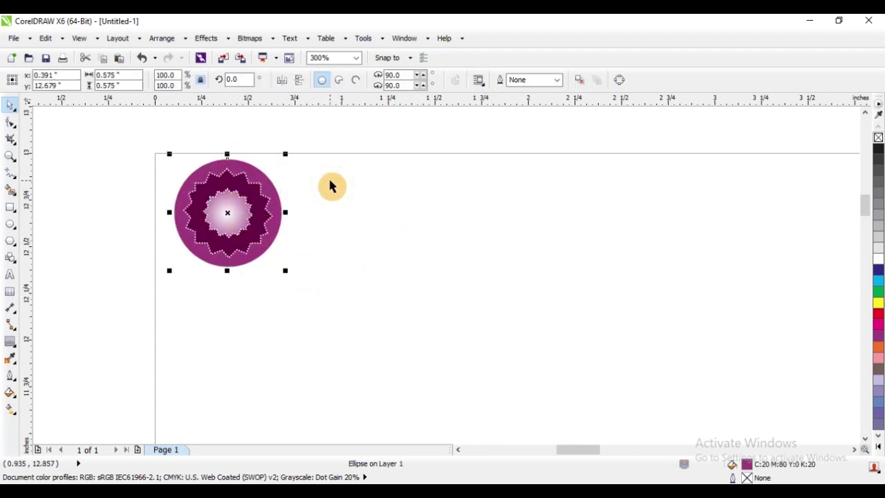
key(Left)
key(Left)
key(Left)
key(Up)
key(Right)
key(Right)
key(Right)
key(Down)
click(247, 207)
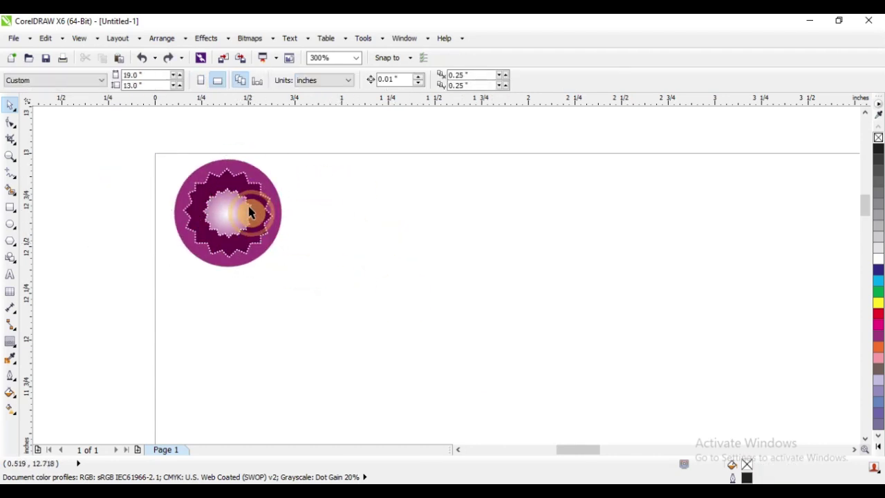
key(F11)
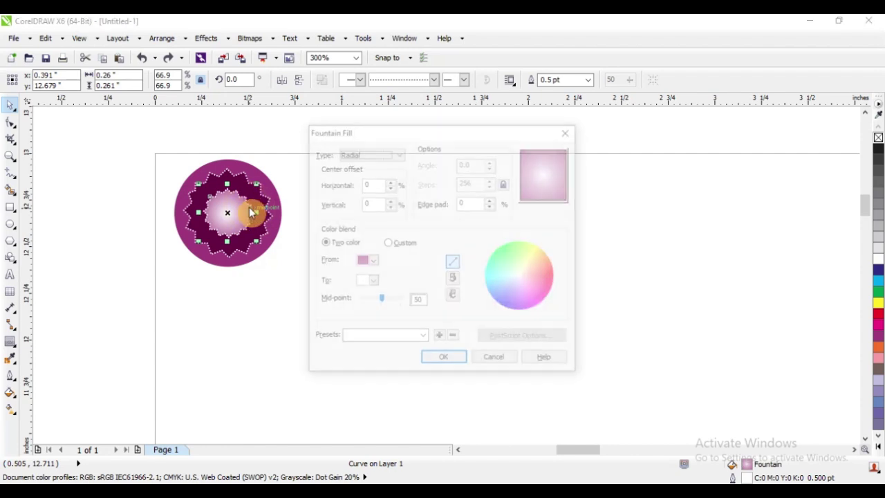
click(453, 366)
click(251, 166)
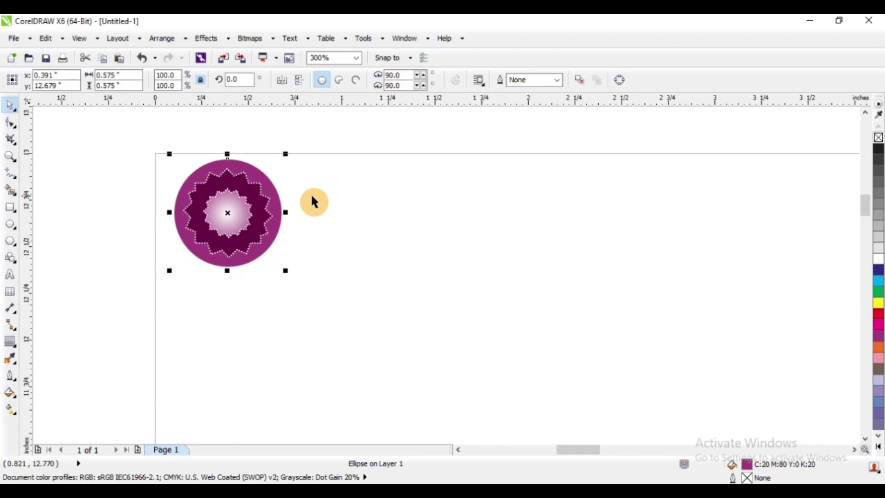
click(415, 198)
scroll(230, 175, up, 2)
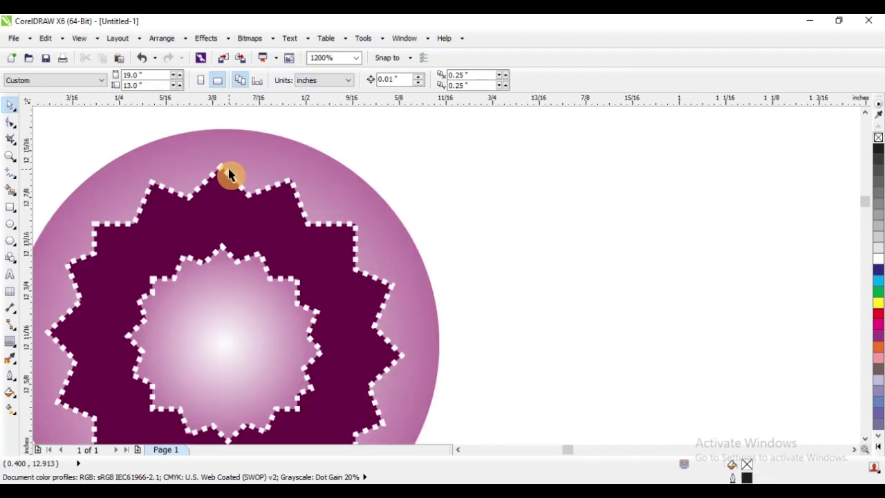
- Zoom in on the circle design and select the outer purple circle
scroll(230, 162, down, 2)
scroll(336, 178, down, 1)
key(z)
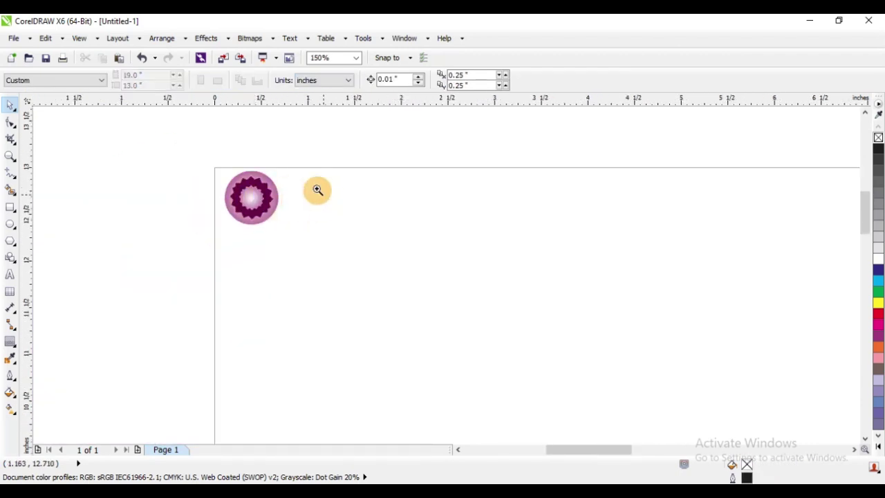
drag(163, 148, 441, 292)
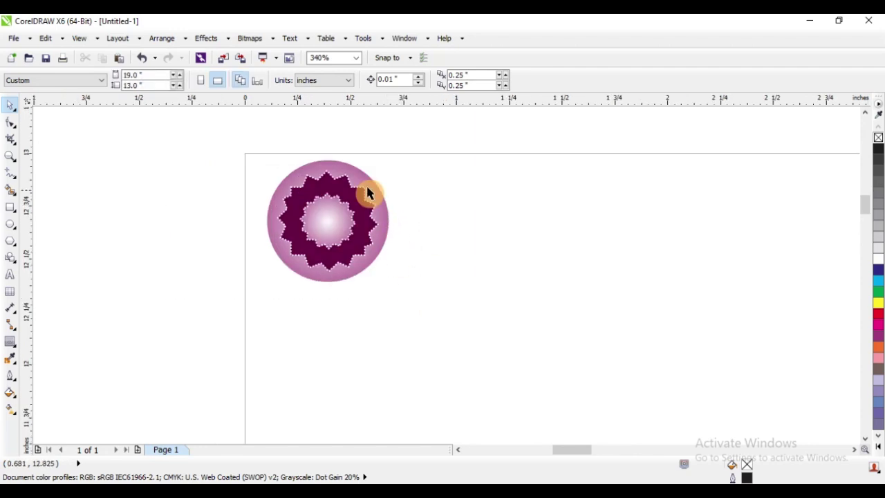
scroll(367, 188, up, 1)
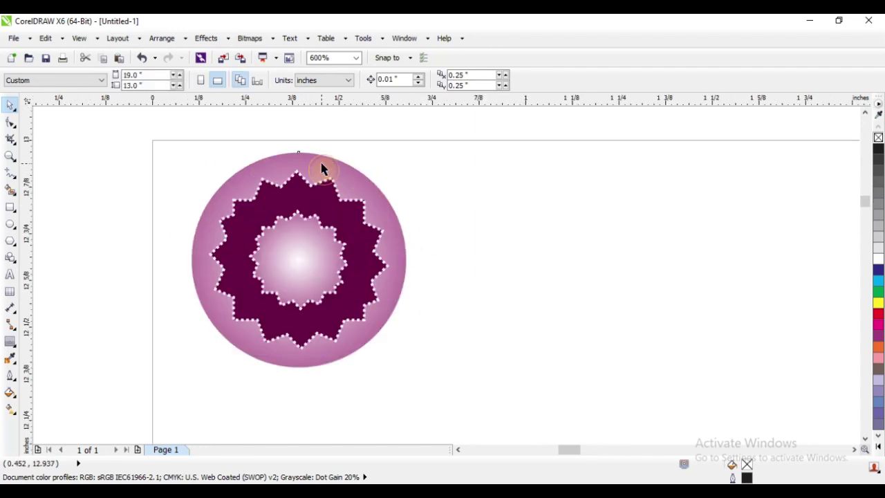
click(322, 166)
- Give the circle a custom radial color blend with an extra purple stop at 27%
key(F11)
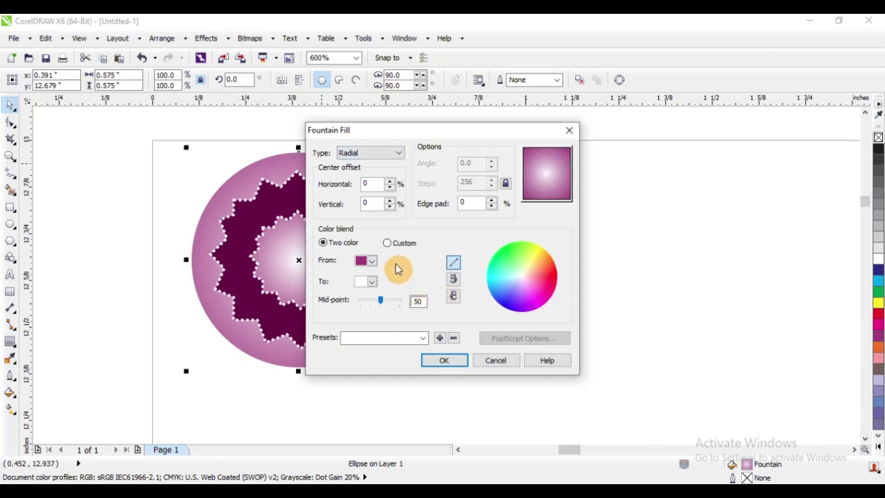
click(388, 244)
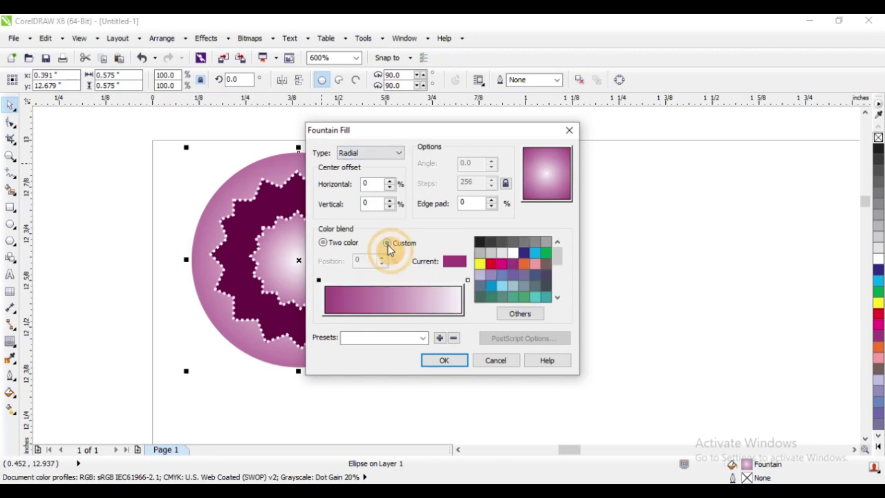
double_click(323, 279)
drag(323, 278, 364, 280)
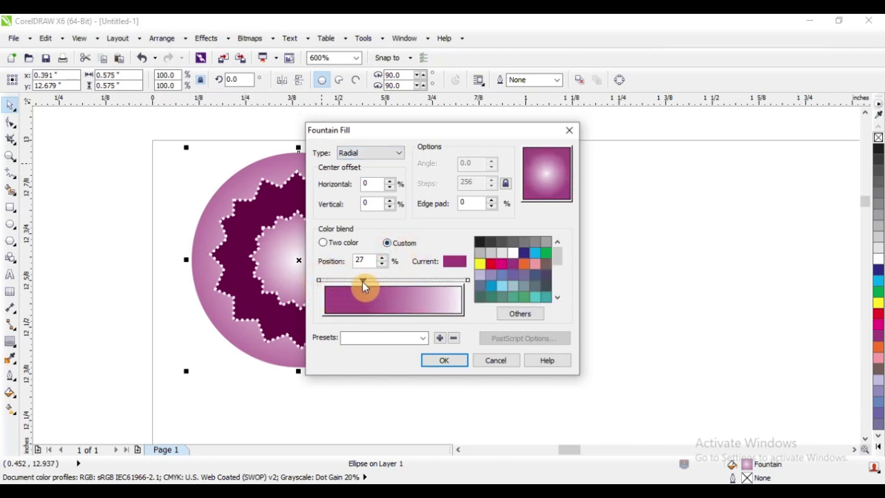
click(444, 360)
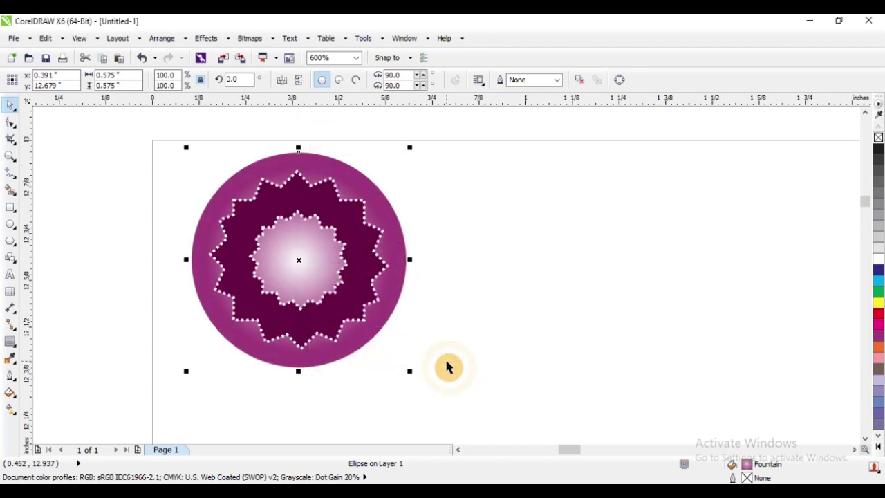
click(454, 227)
scroll(231, 230, down, 2)
- Place a 180°-rotated copy of the circle badge directly to its right
scroll(240, 218, down, 2)
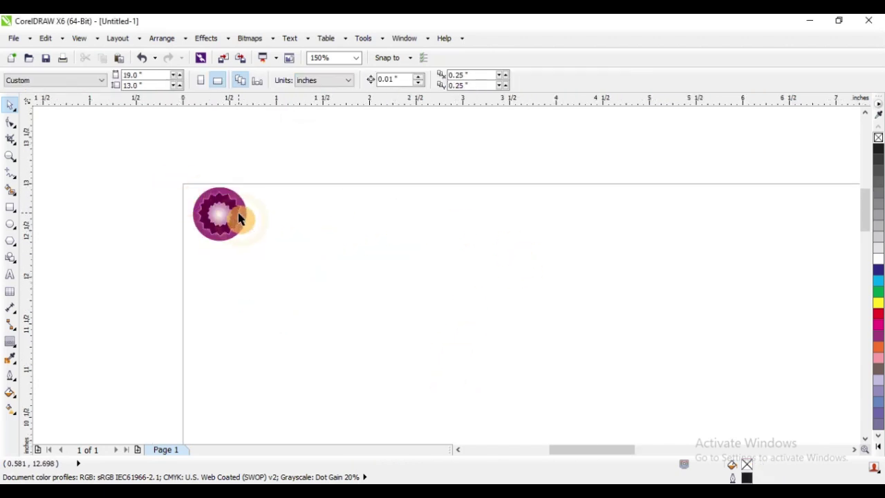
scroll(240, 219, up, 2)
scroll(240, 219, down, 1)
scroll(240, 219, down, 1)
drag(212, 159, 332, 287)
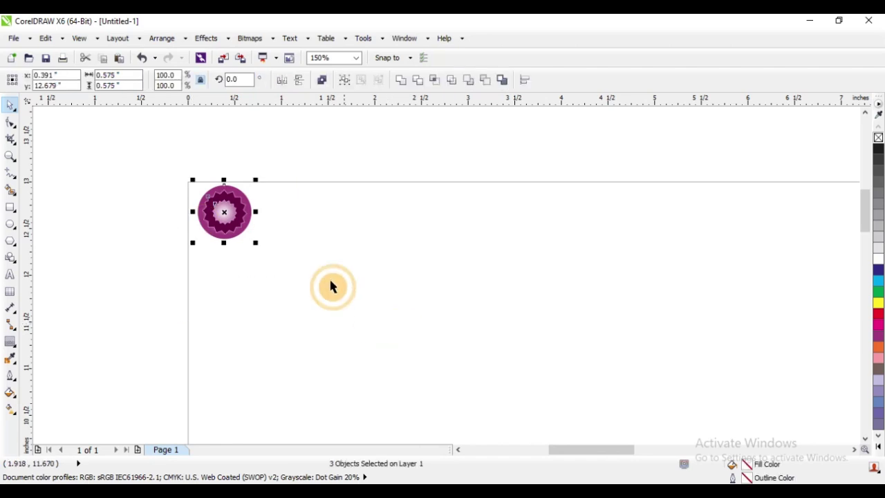
scroll(221, 209, up, 1)
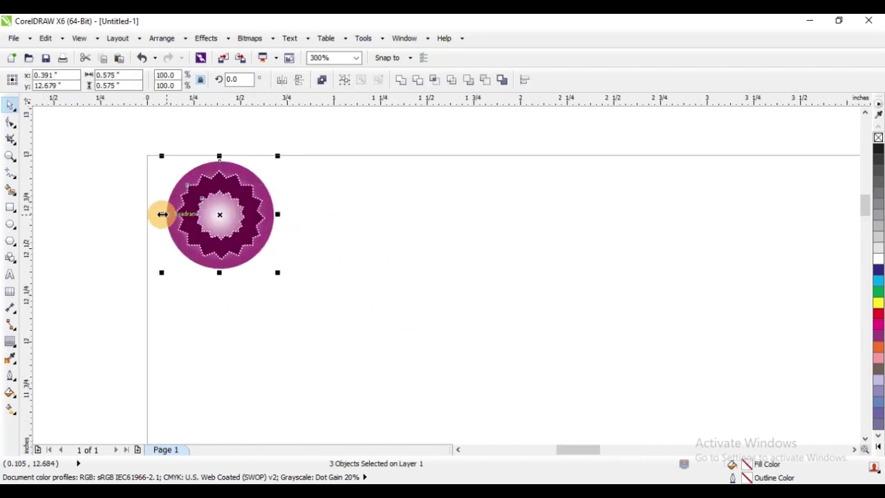
drag(160, 214, 308, 214)
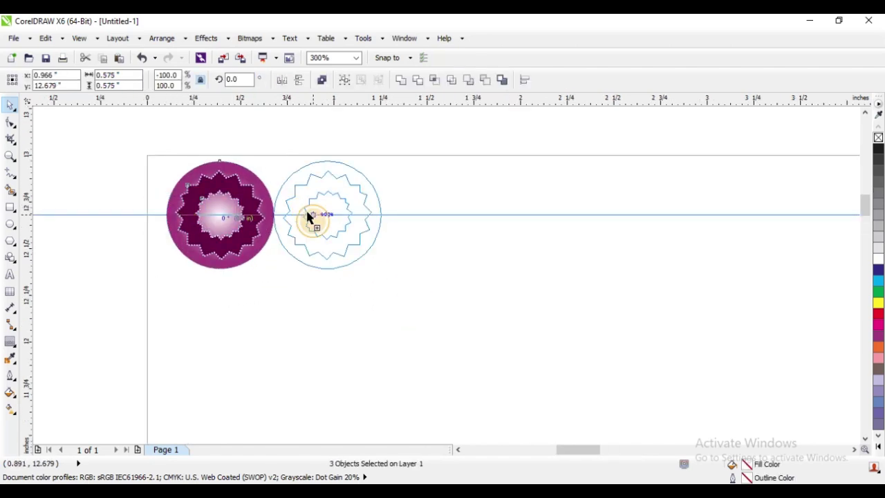
scroll(203, 209, down, 2)
- Extend the badge row with repeats and a copy below, then undo the extra copies
key(ctrl+r)
key(ctrl+r)
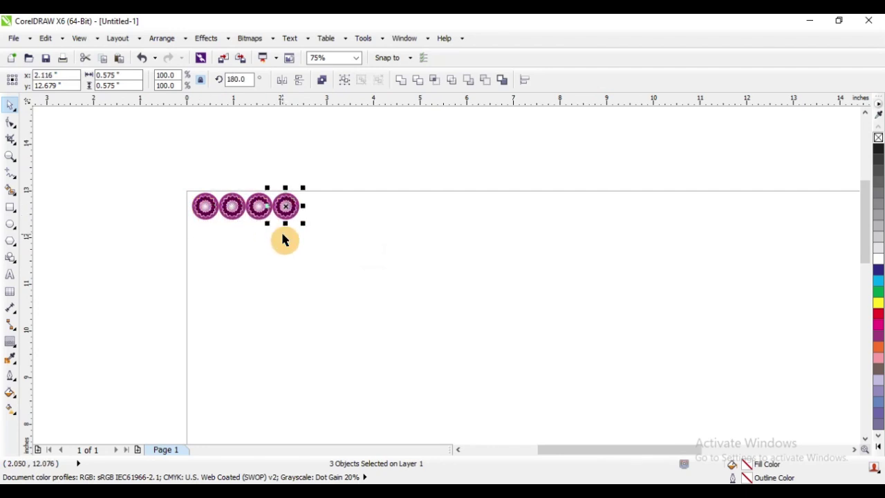
key(ctrl+r)
key(ctrl+r)
key(ctrl+r)
key(ctrl+r)
key(ctrl+r)
drag(156, 155, 525, 286)
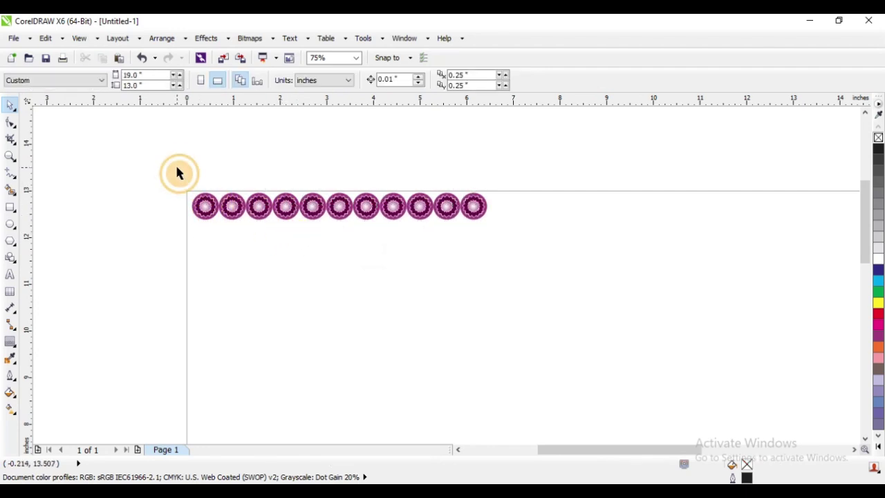
scroll(334, 205, up, 1)
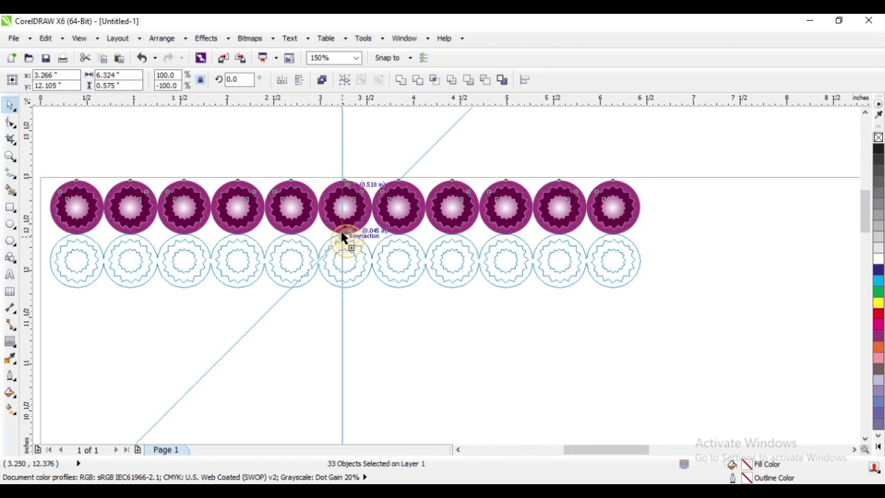
drag(342, 174, 343, 228)
scroll(318, 188, down, 2)
scroll(319, 190, up, 2)
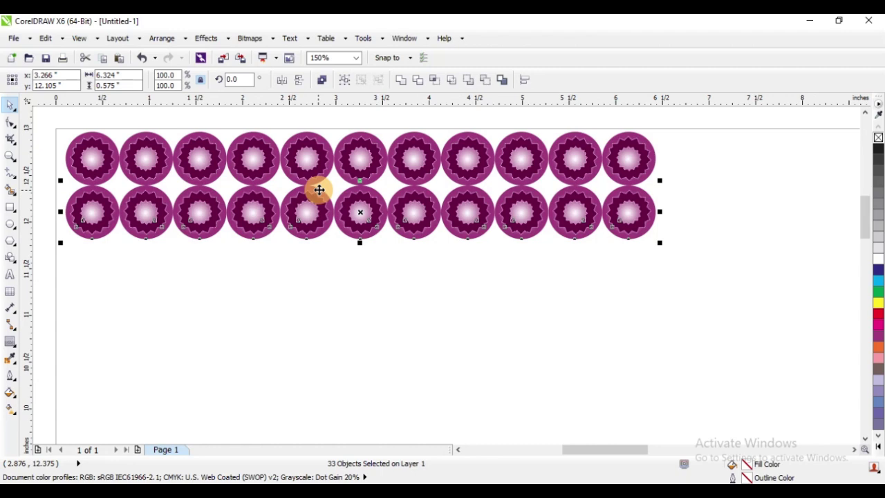
scroll(319, 188, down, 1)
scroll(200, 186, up, 2)
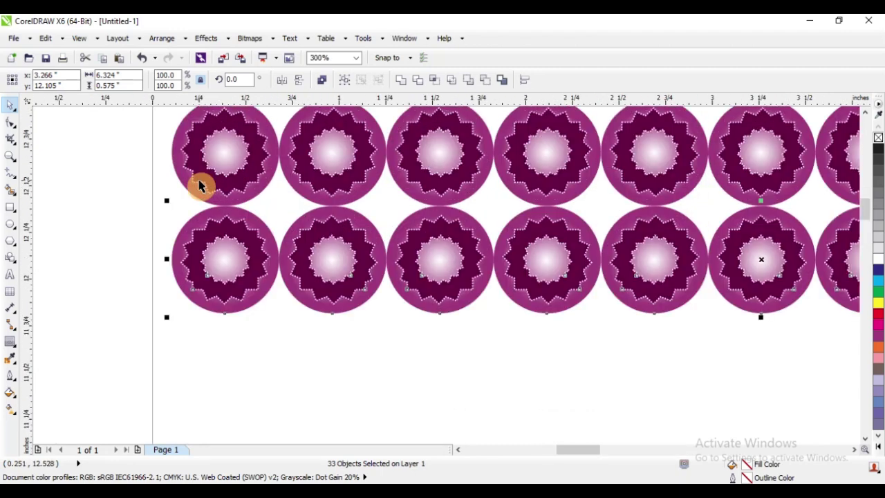
scroll(199, 185, down, 1)
key(ctrl+z)
key(ctrl+z)
key(ctrl+z)
key(ctrl+z)
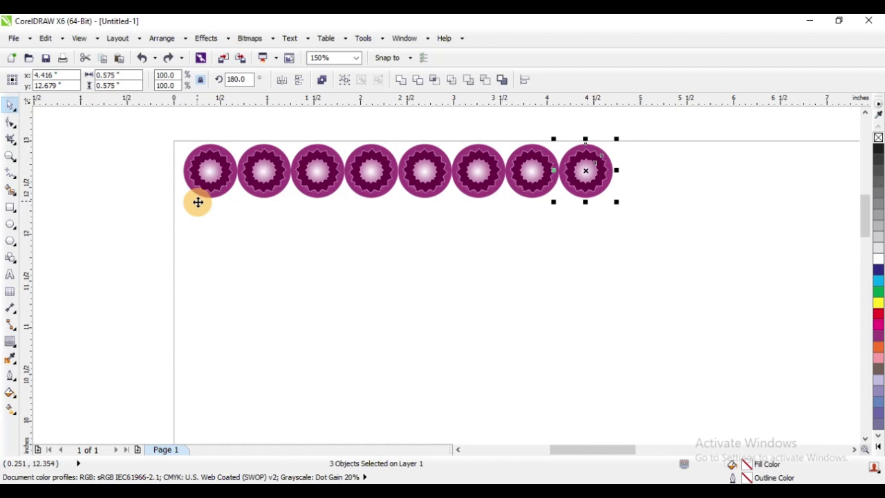
key(ctrl+z)
key(ctrl+z)
key(ctrl+z)
key(ctrl+z)
key(ctrl+z)
key(ctrl+z)
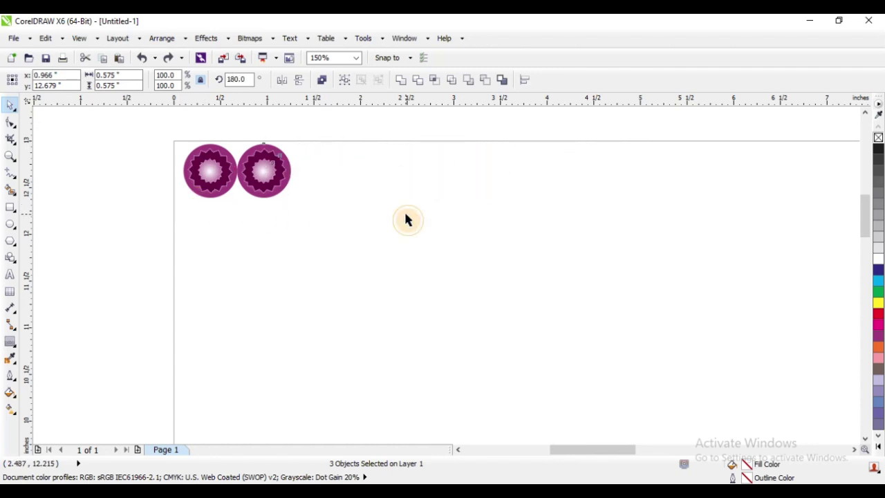
- Zoom in on the two remaining side-by-side badges
drag(144, 136, 377, 280)
scroll(265, 172, up, 1)
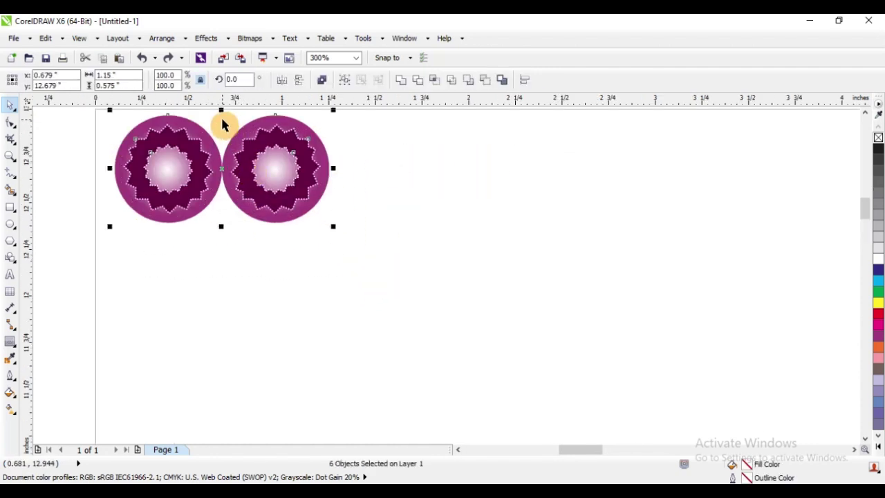
click(348, 203)
scroll(347, 203, down, 1)
key(z)
drag(203, 141, 418, 248)
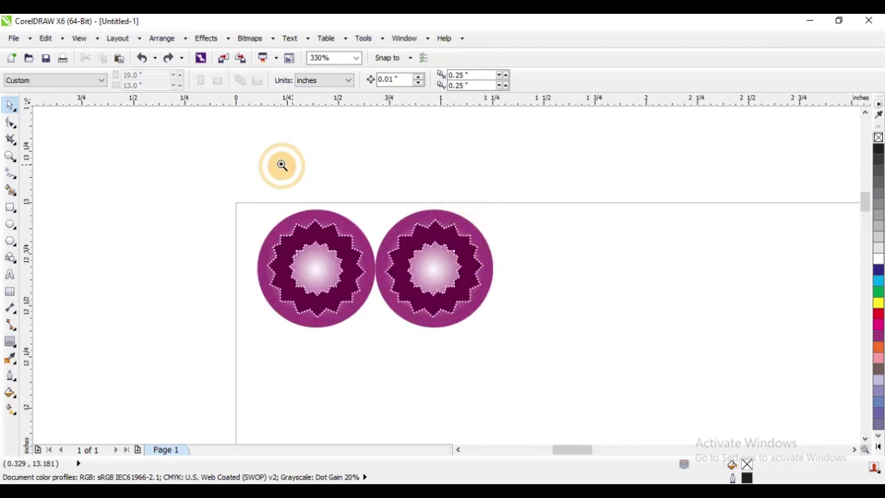
scroll(376, 200, up, 1)
- Draw a small black-outlined circle above where the badges meet and nudge it left
key(F7)
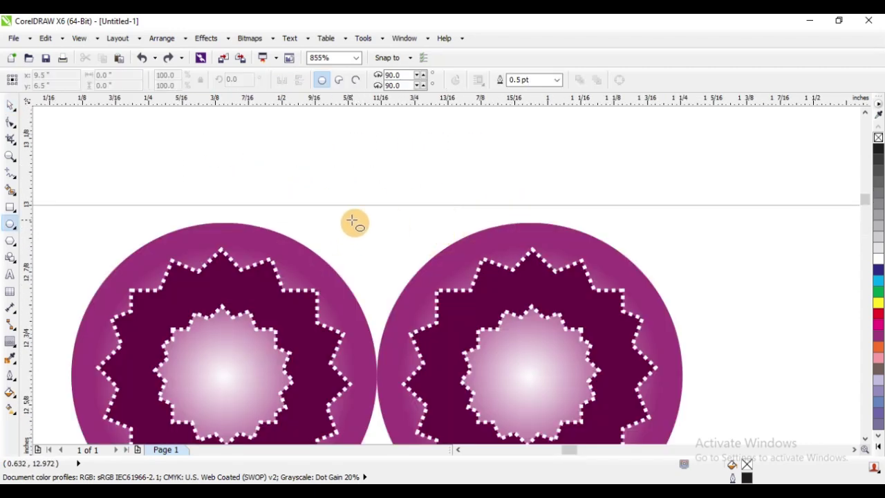
drag(347, 215, 414, 282)
key(space)
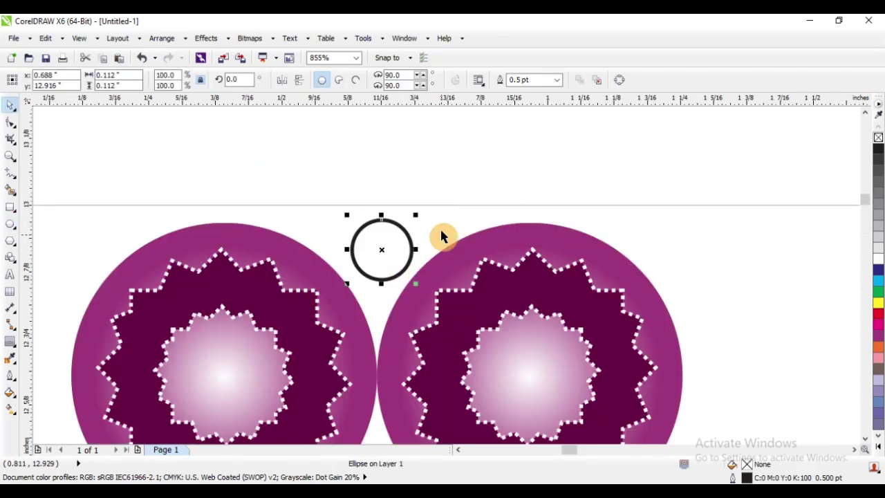
click(442, 237)
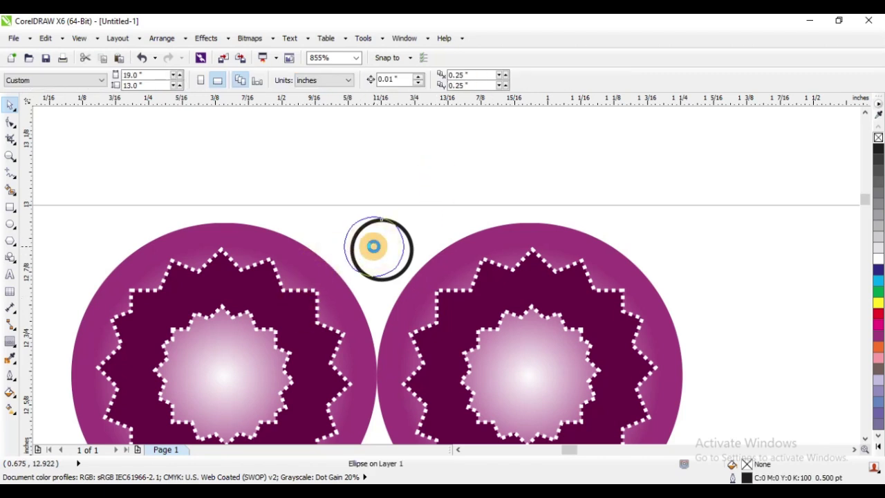
drag(375, 247, 370, 245)
click(308, 259)
- Group the two badges, undoing an accidental move of the pair
shift+click(461, 263)
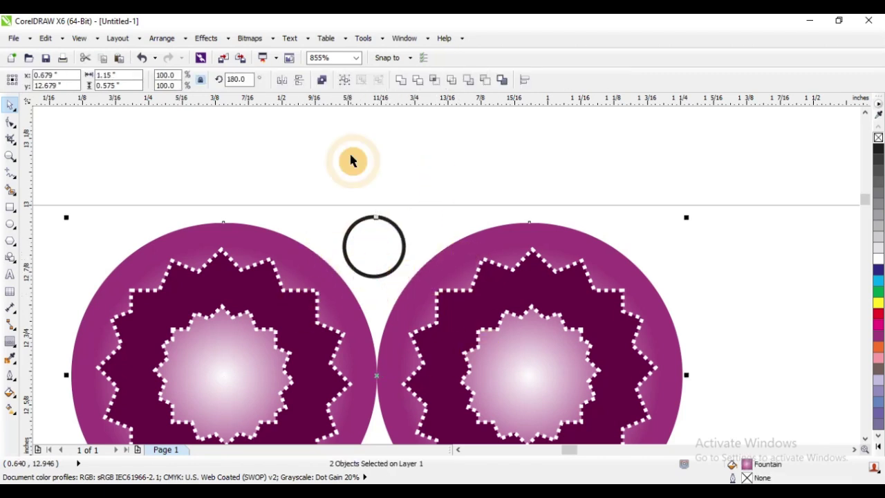
click(347, 80)
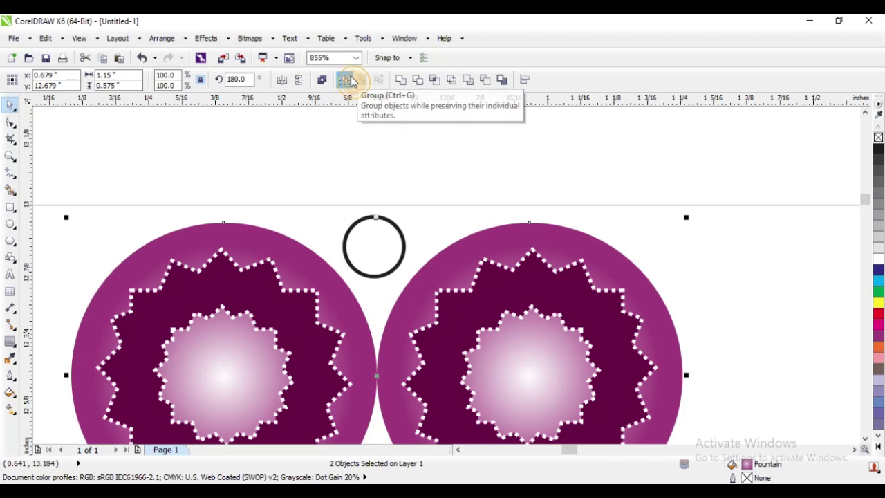
click(383, 243)
click(465, 249)
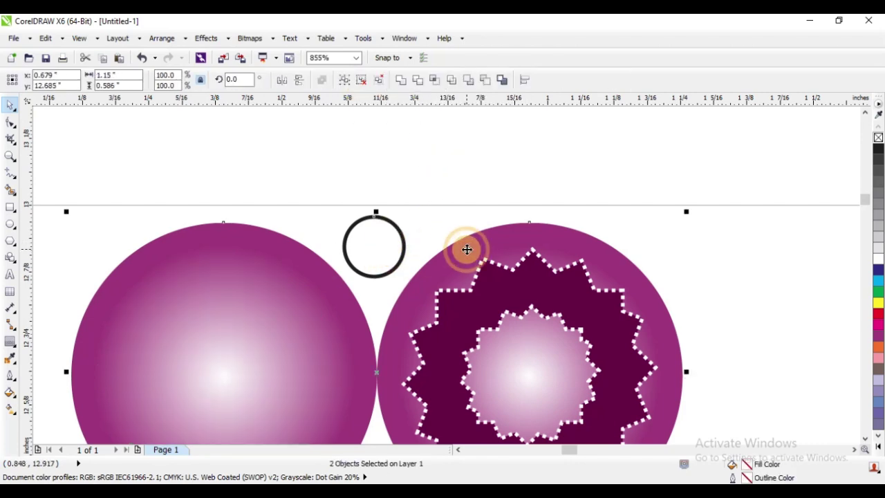
key(Escape)
drag(299, 257, 389, 170)
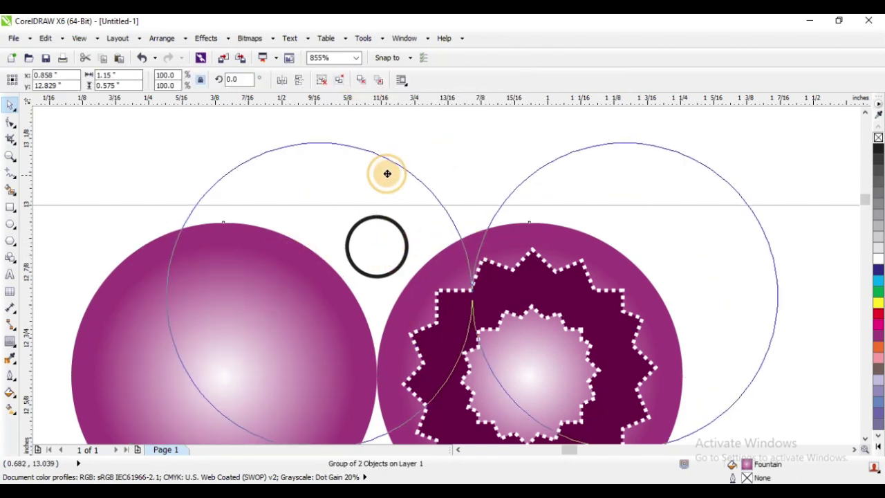
key(ctrl+z)
key(ctrl+shift+z)
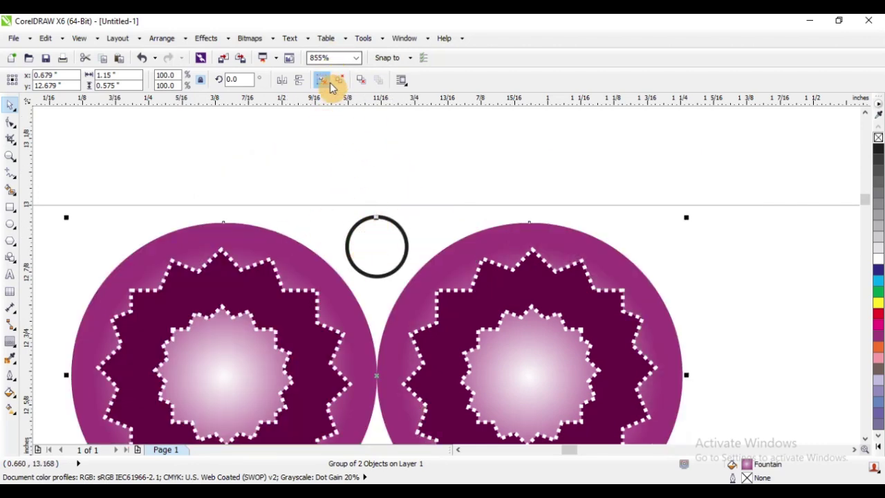
- Ungroup the badges and fill the small circle with the stars' dark purple (C:46 M:100 Y:38 K:34)
click(339, 79)
click(376, 130)
scroll(332, 157, down, 3)
scroll(353, 193, up, 2)
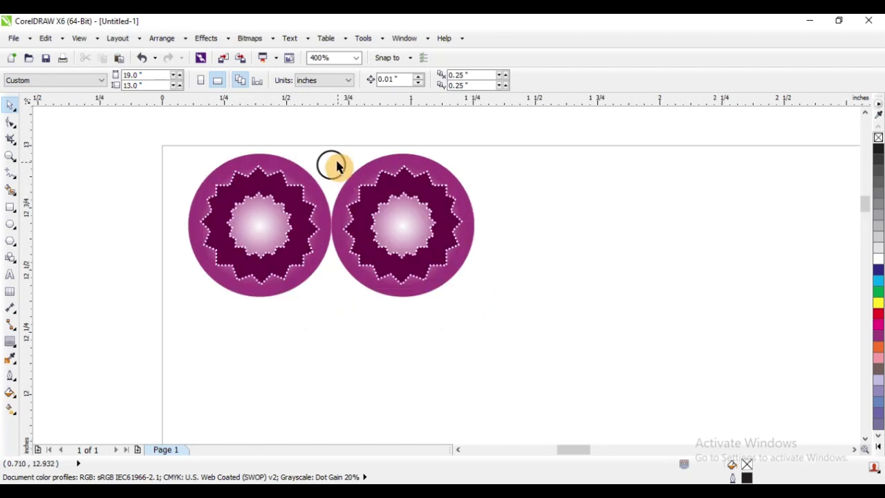
click(334, 164)
scroll(332, 162, up, 1)
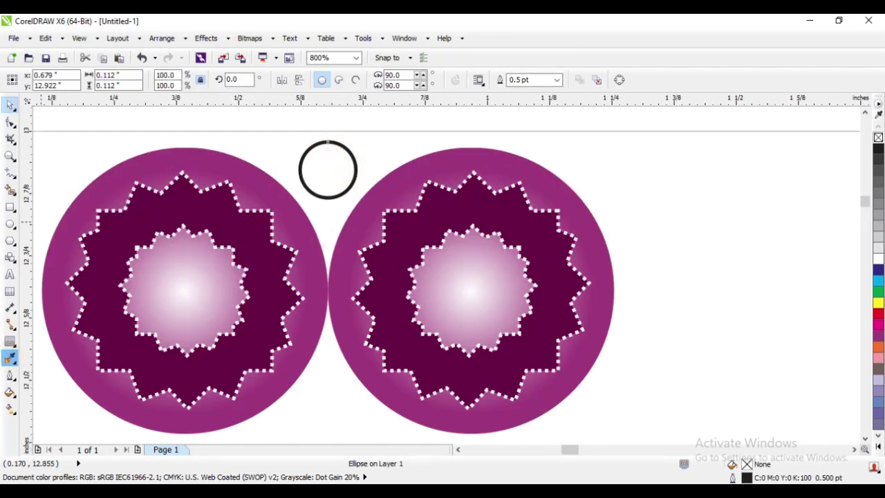
click(187, 207)
click(323, 156)
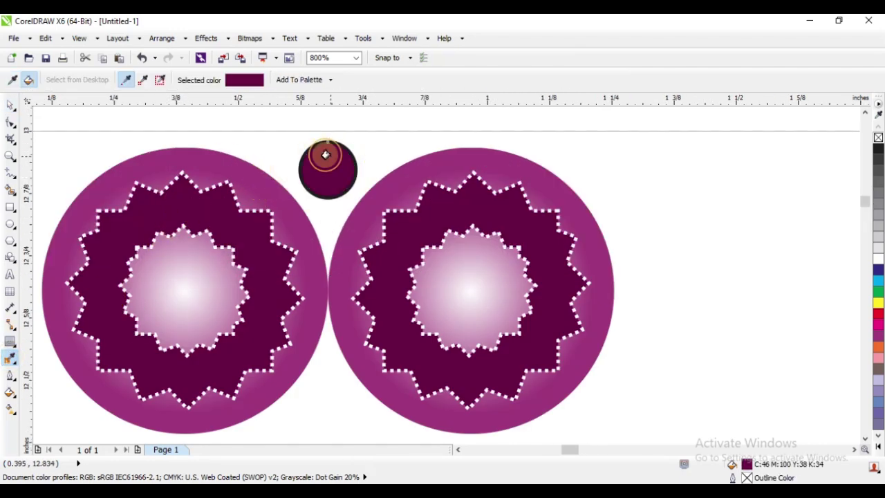
click(9, 115)
- Drop a copy of the purple dot below the badge gap and group the two dots
drag(330, 155, 328, 398)
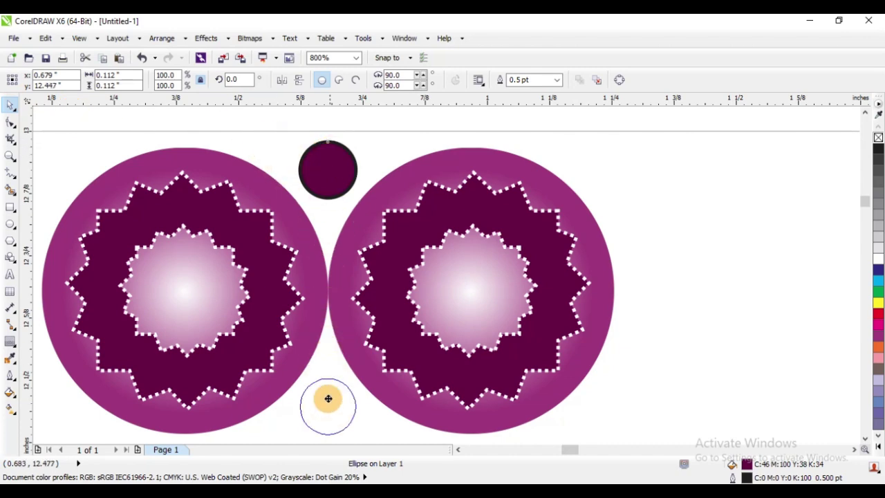
right_click(329, 401)
scroll(424, 307, down, 2)
click(415, 311)
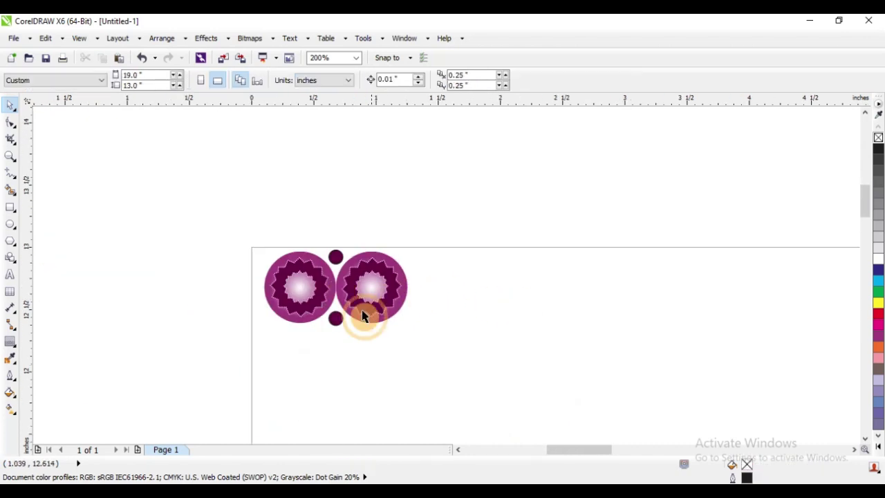
scroll(361, 316, up, 1)
shift+click(320, 201)
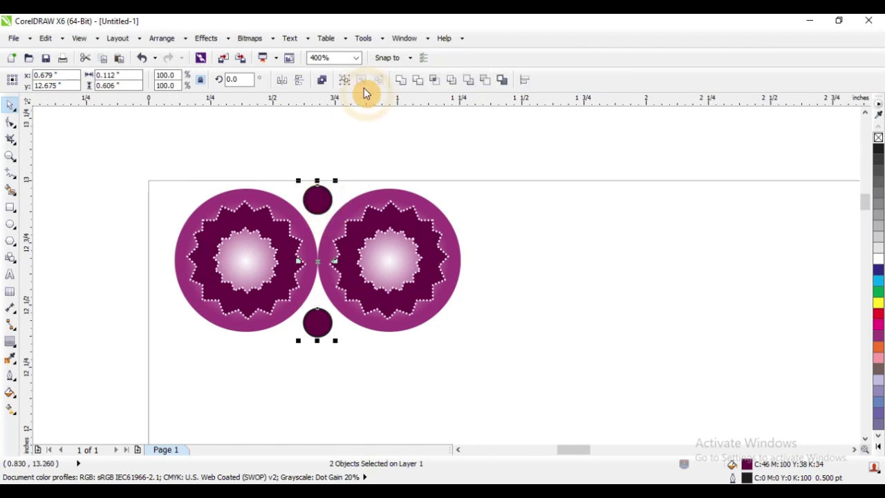
click(339, 81)
- Select all badges and dots, undo a trial downward move, and reselect the grouped dots
shift+click(365, 202)
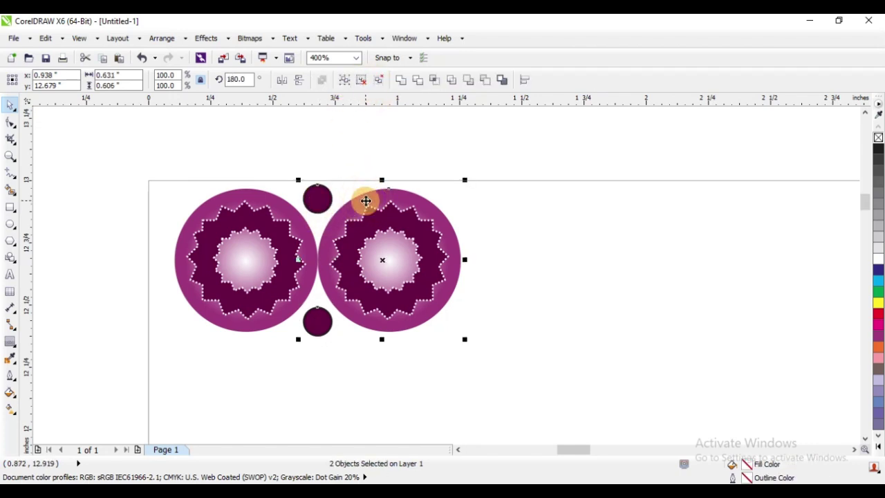
click(631, 147)
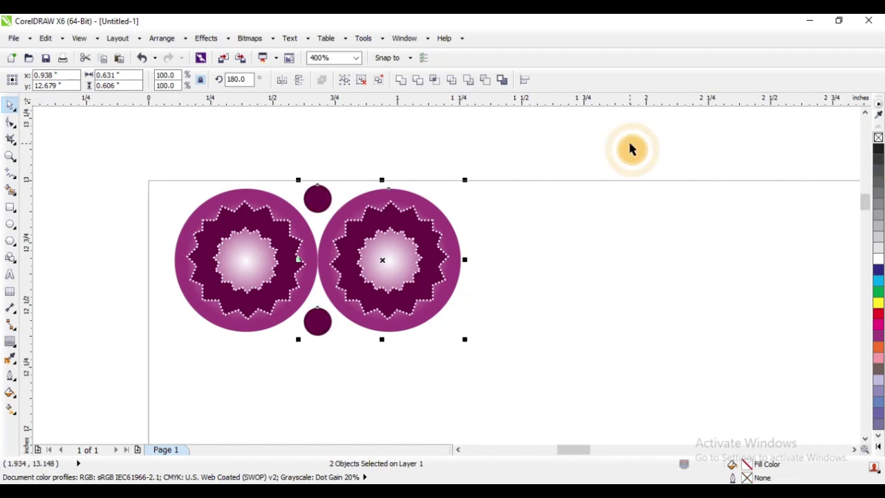
scroll(294, 200, down, 2)
drag(185, 163, 473, 328)
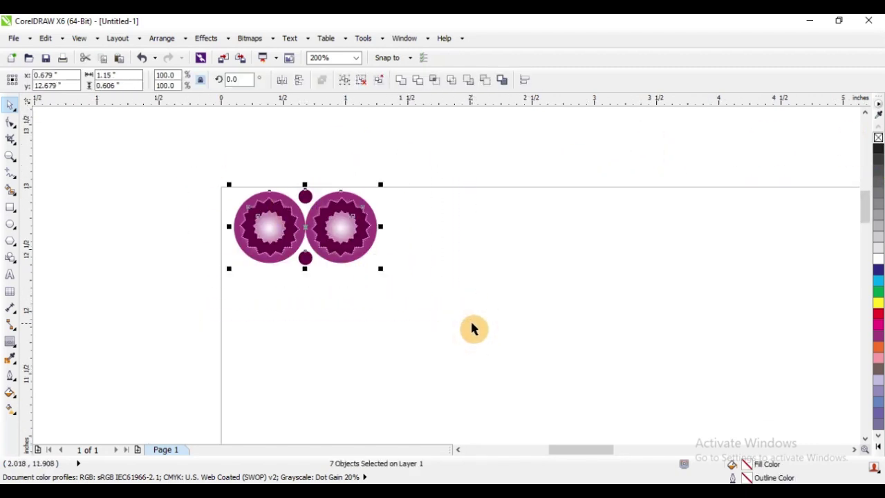
click(469, 309)
scroll(321, 234, up, 2)
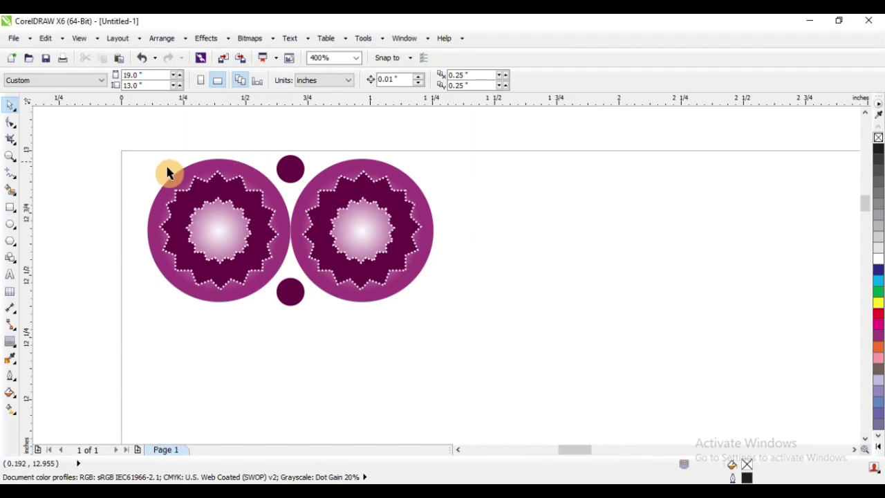
drag(87, 126, 507, 375)
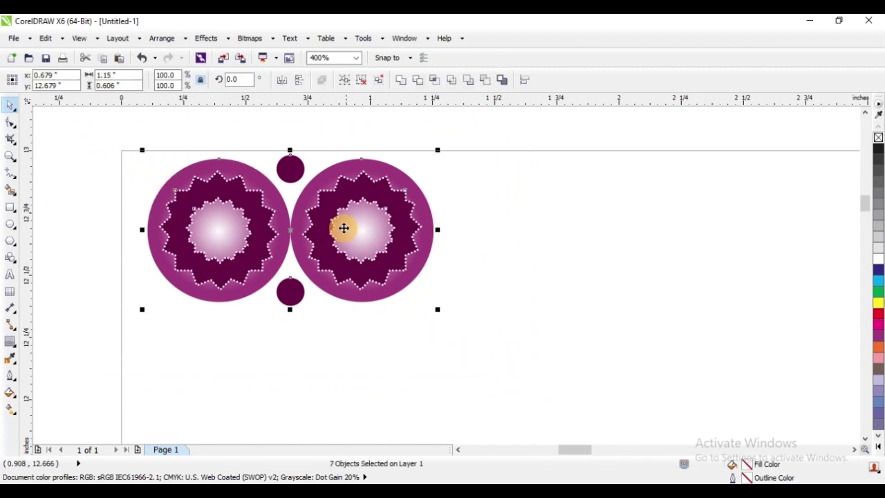
drag(343, 227, 351, 344)
key(ctrl+z)
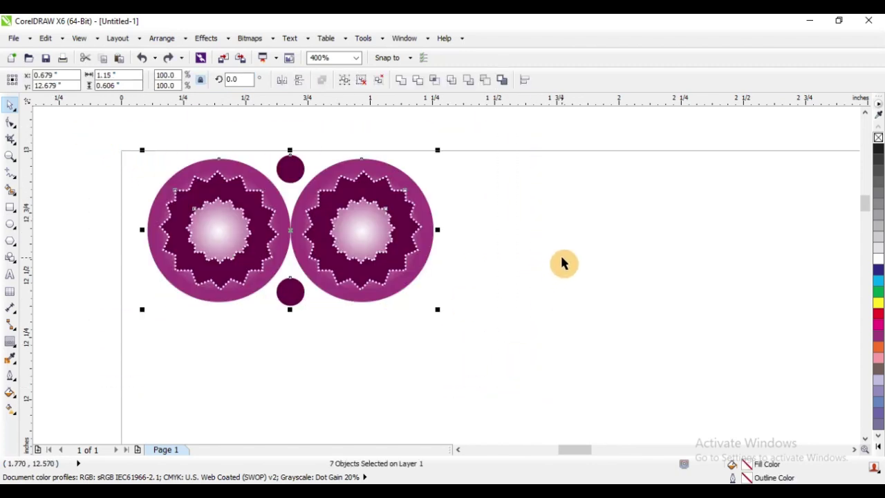
click(562, 263)
click(288, 167)
- Delete the top dot and place a vertically mirrored copy of the badge pair below
ctrl+click(289, 166)
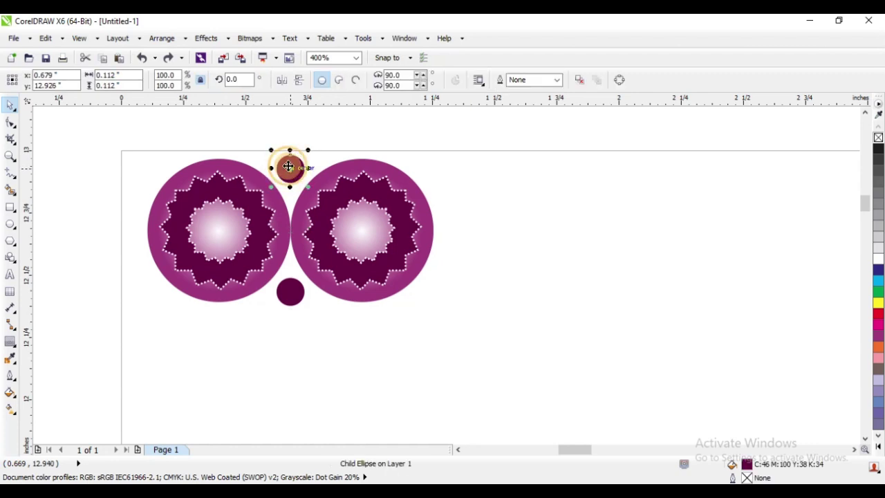
key(Delete)
drag(89, 131, 509, 361)
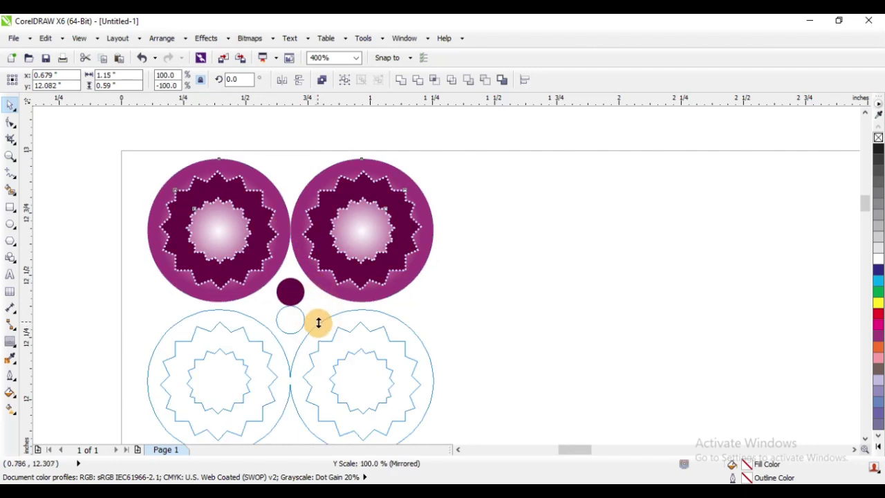
drag(290, 152, 316, 321)
scroll(315, 322, down, 3)
scroll(354, 217, up, 2)
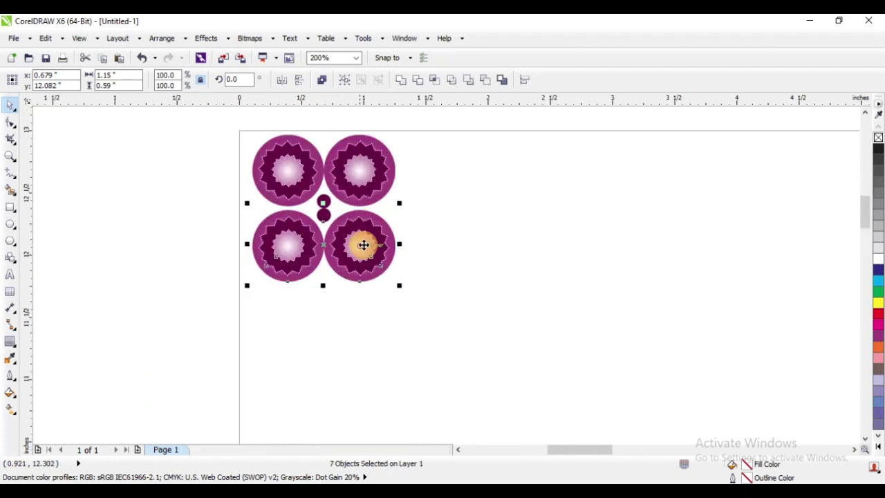
click(301, 82)
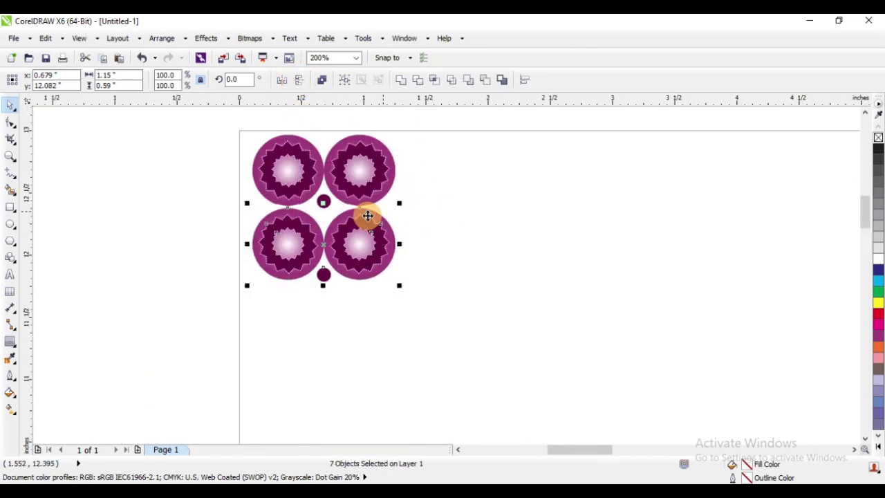
scroll(229, 233, down, 2)
- Try copying the two-by-two block to the right, then undo the extra copies
drag(167, 152, 378, 317)
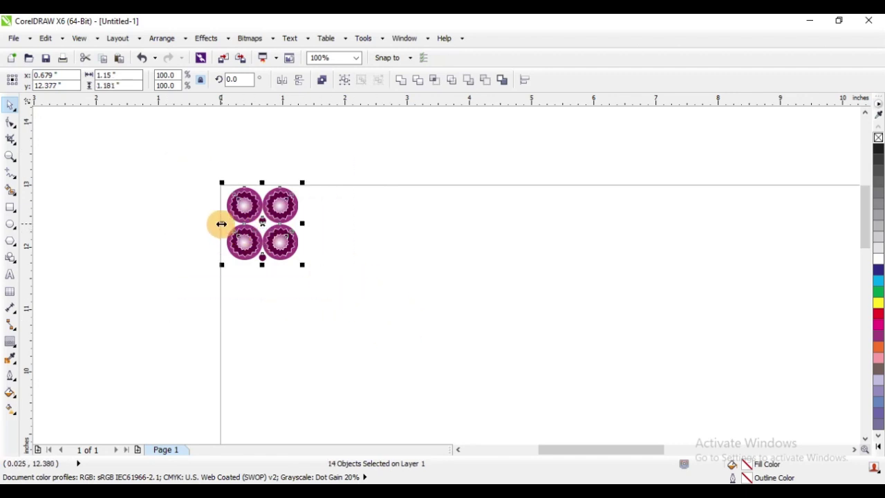
drag(221, 223, 346, 235)
key(ctrl+d)
key(ctrl+d)
key(ctrl+d)
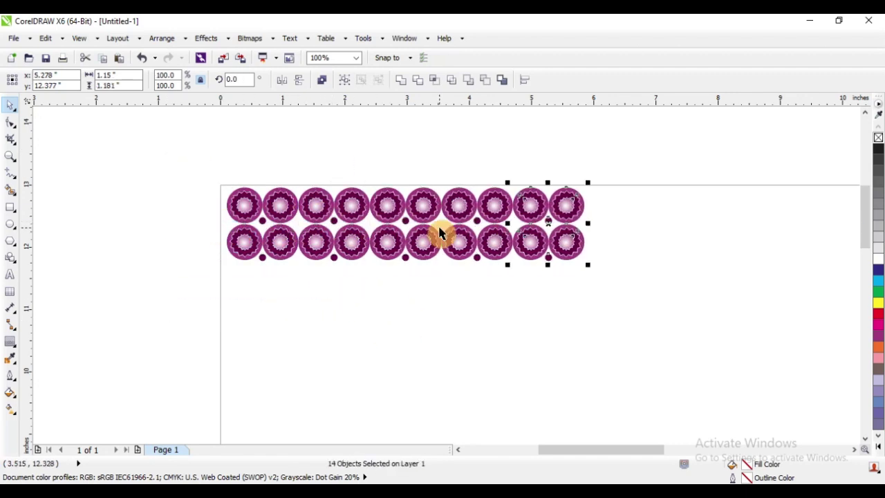
key(ctrl+d)
key(ctrl+z)
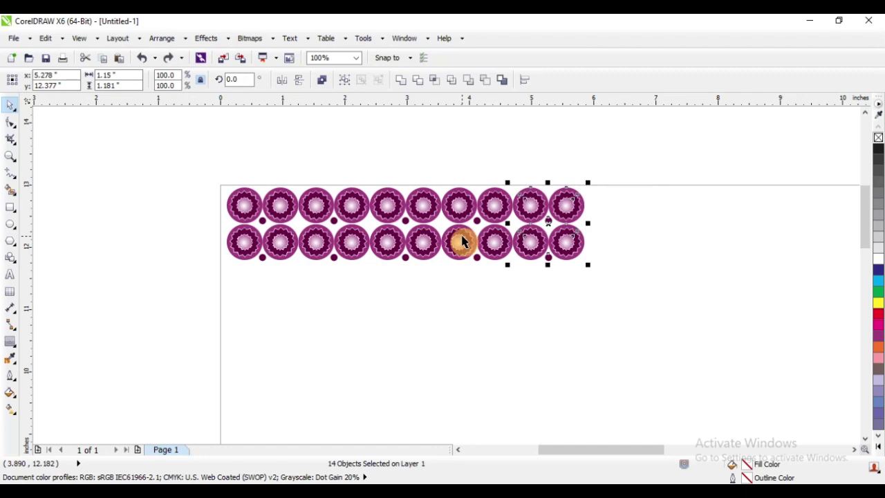
key(ctrl+z)
key(ctrl+z)
key(ctrl+z)
key(ctrl+z)
- Zoom in on the badge block and centre the small dot between the four badges
key(z)
drag(233, 158, 363, 260)
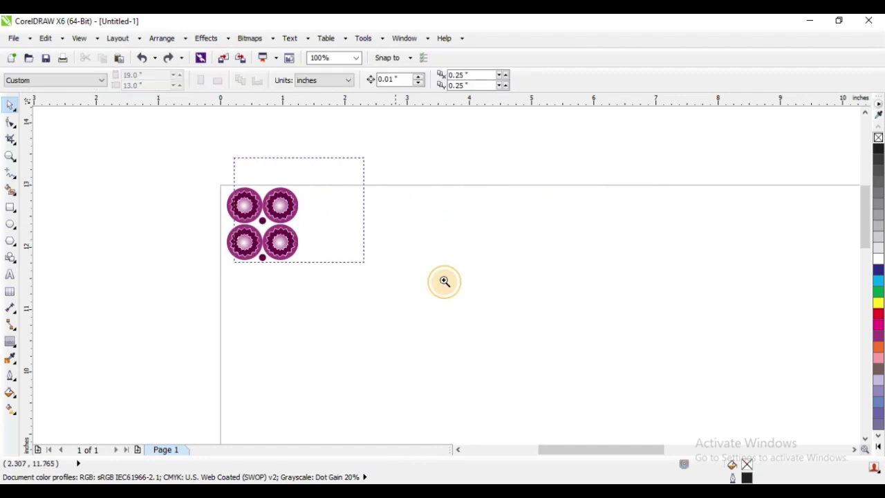
right_click(484, 302)
drag(102, 167, 456, 329)
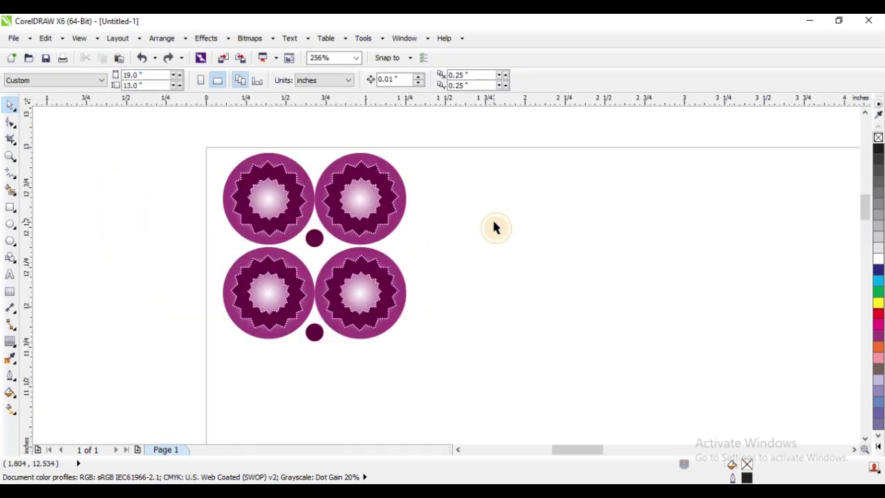
drag(317, 241, 317, 248)
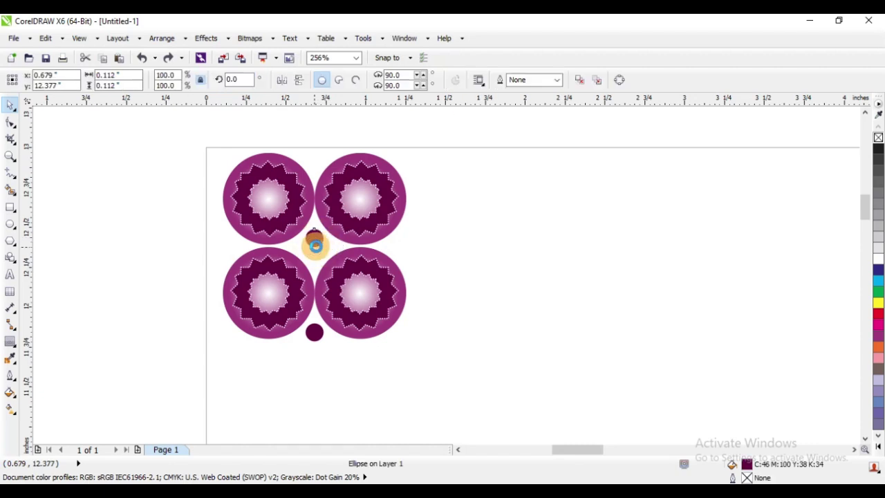
click(497, 236)
scroll(330, 223, down, 2)
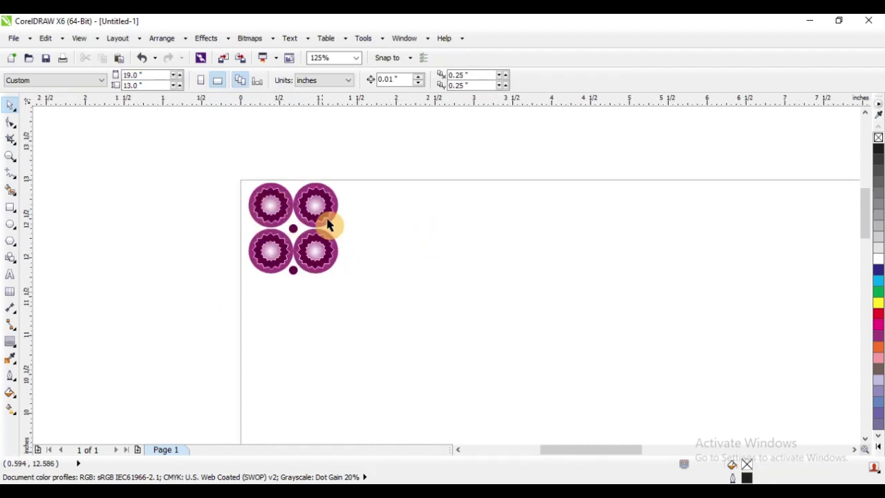
scroll(352, 237, up, 2)
- Undo back to the single badge pair, mirror-copy it rightward and repeat to extend the row
key(ctrl+z)
key(ctrl+z)
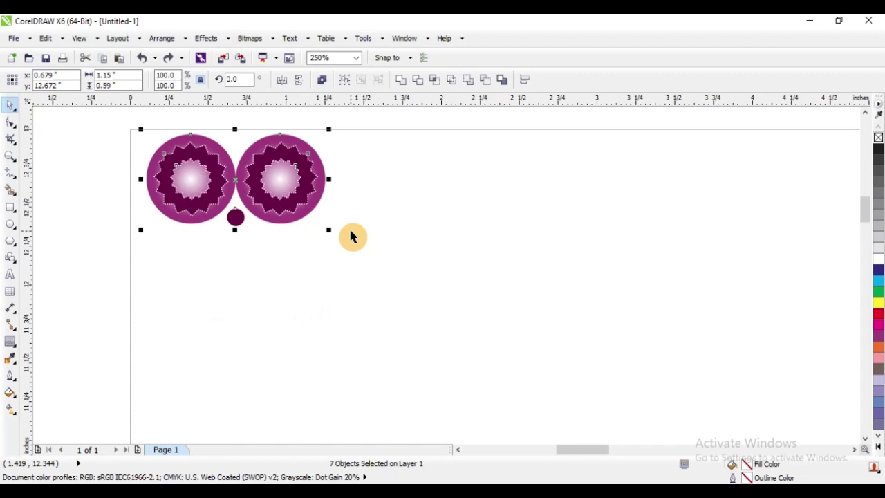
key(ctrl+z)
drag(93, 124, 401, 295)
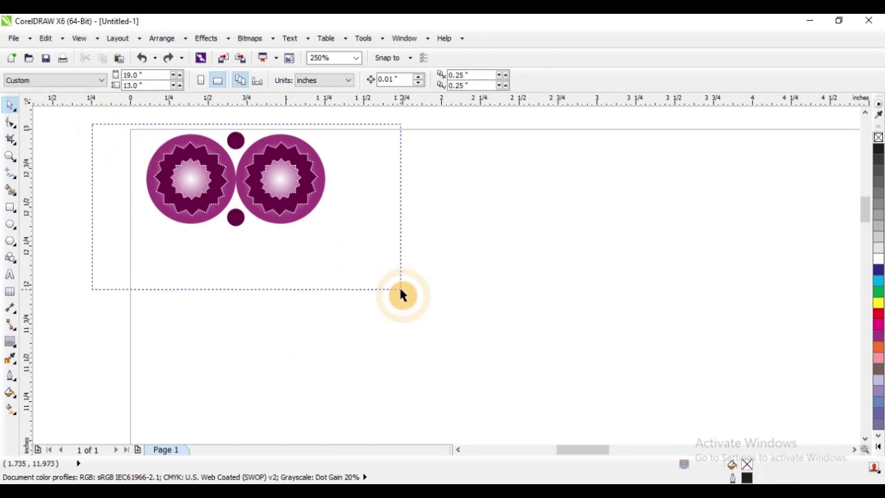
drag(139, 179, 352, 173)
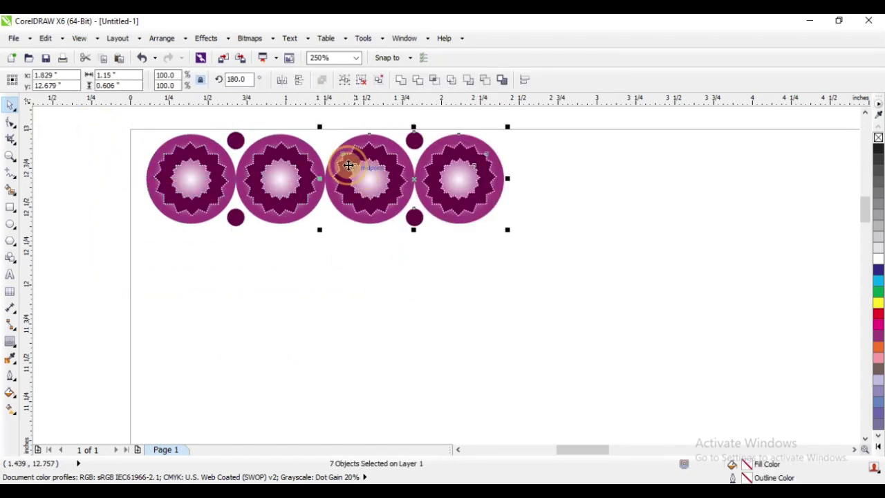
scroll(193, 205, down, 2)
key(ctrl+r)
key(ctrl+r)
key(ctrl+r)
key(ctrl+r)
key(ctrl+r)
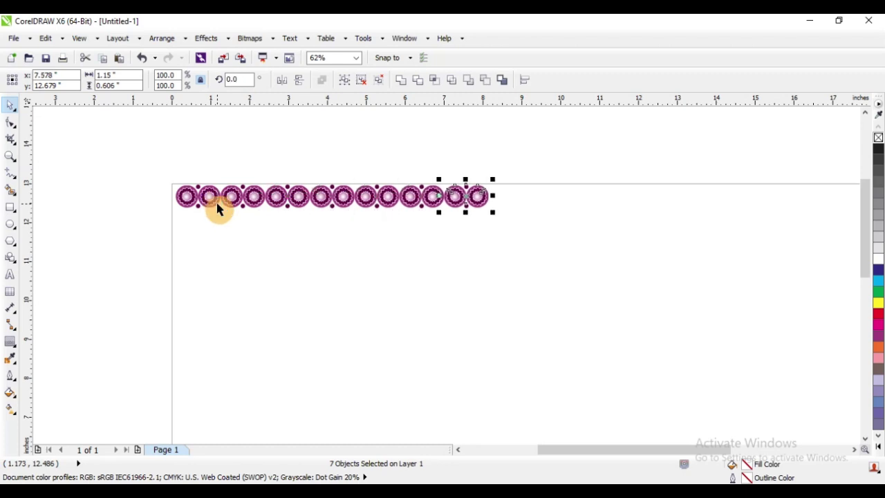
drag(152, 160, 604, 279)
- Flip a mirrored copy of the row below and repeat it to build eight badge rows
drag(331, 179, 339, 218)
key(ctrl+r)
key(ctrl+r)
key(ctrl+r)
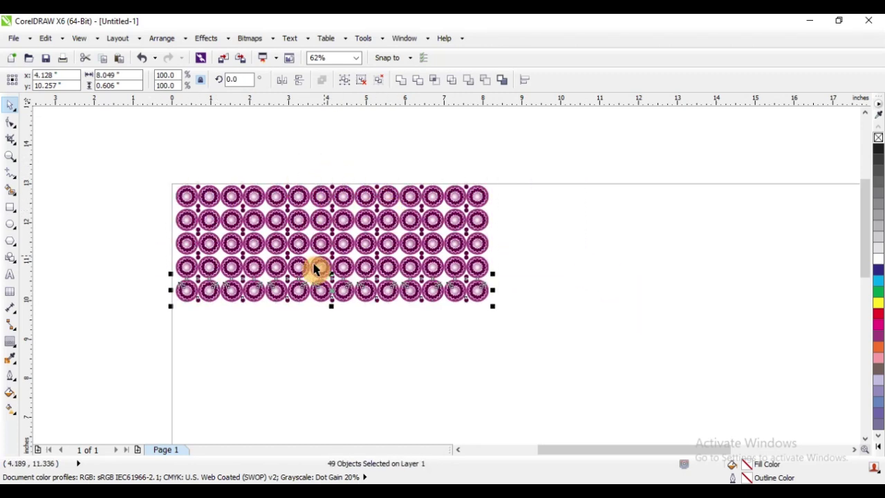
scroll(290, 269, up, 1)
scroll(296, 257, down, 1)
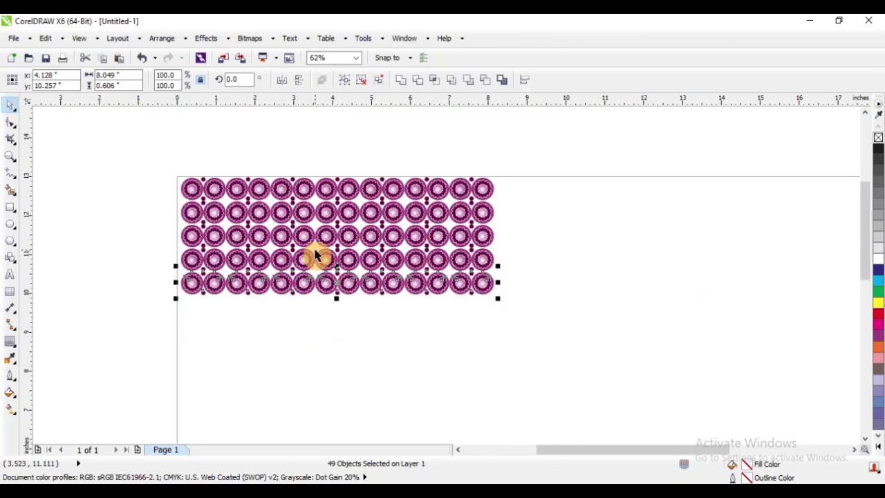
scroll(315, 253, up, 2)
scroll(300, 249, down, 2)
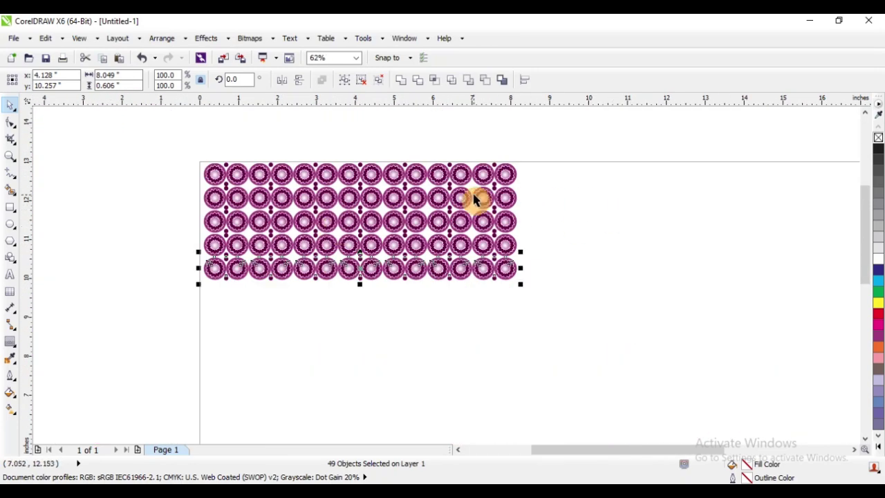
key(ctrl+r)
key(ctrl+r)
key(ctrl+r)
key(Escape)
- Shift the whole badge pattern slightly right and down, then zoom in around it
scroll(205, 159, down, 1)
scroll(196, 148, up, 1)
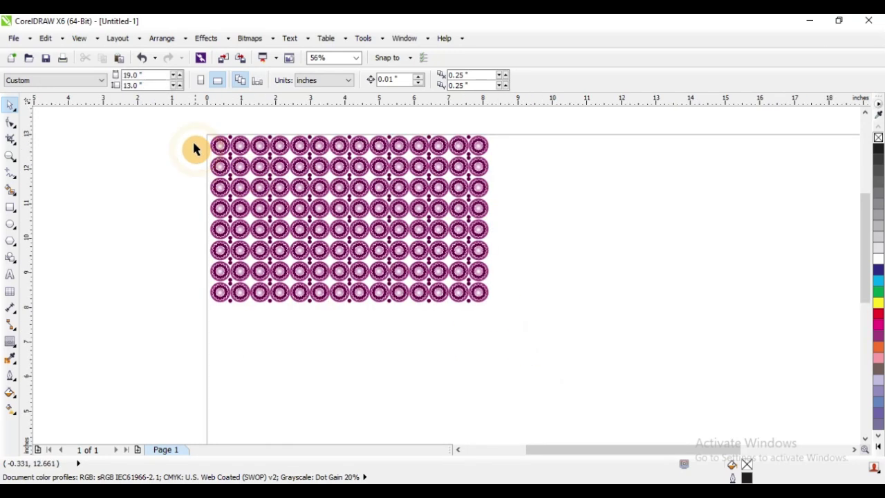
drag(187, 123, 511, 340)
drag(416, 239, 432, 185)
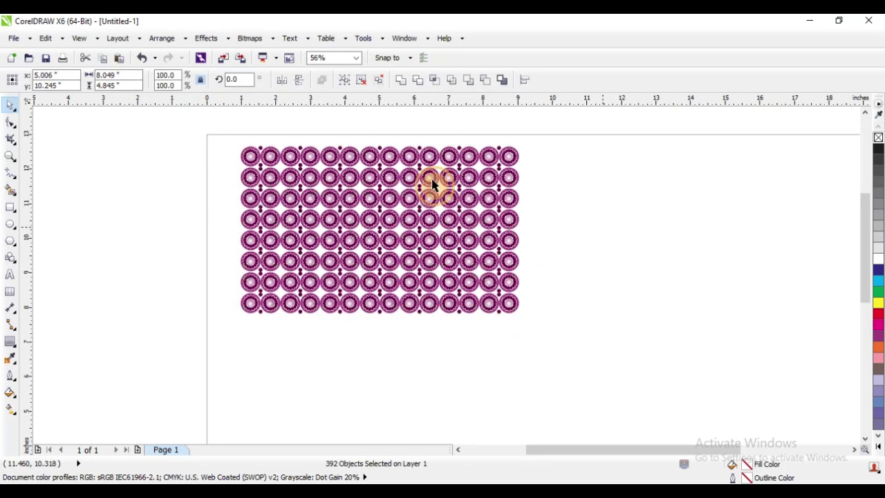
key(Escape)
key(z)
drag(189, 131, 602, 316)
key(F6)
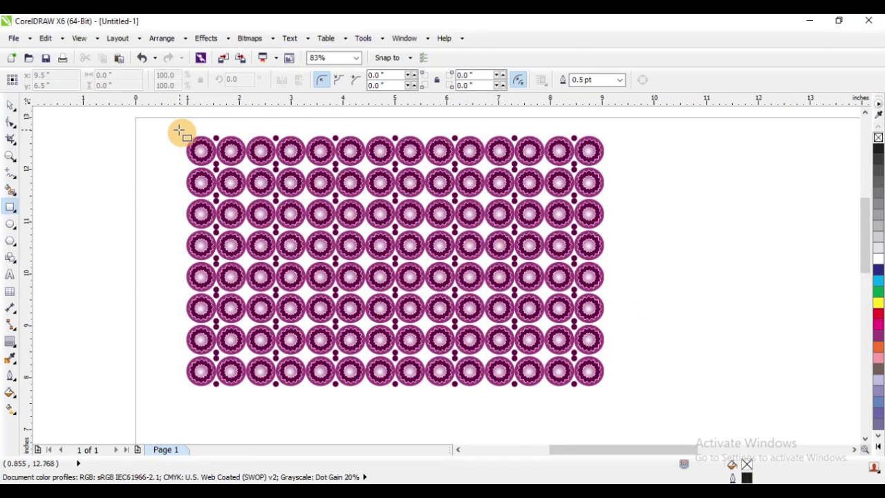
- Draw an 8.234 × 4.93 inch rectangle framing the badge grid, undoing a stray edge move
drag(179, 131, 608, 391)
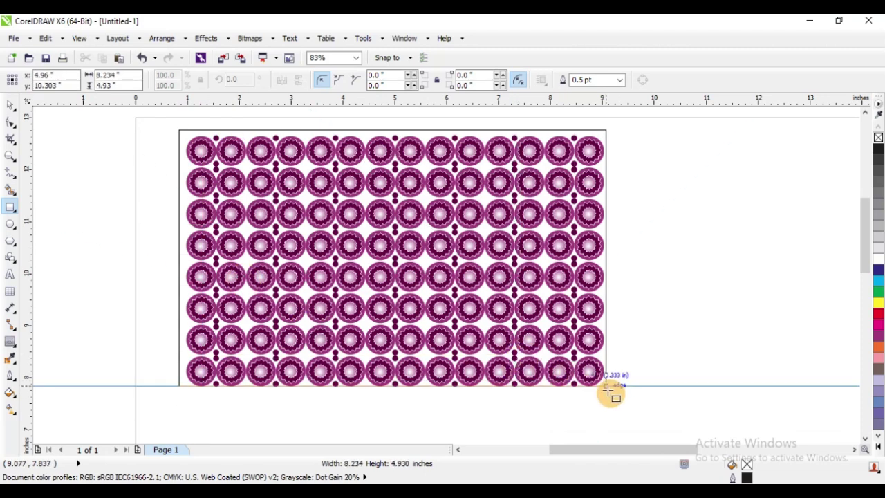
key(space)
scroll(427, 122, up, 5)
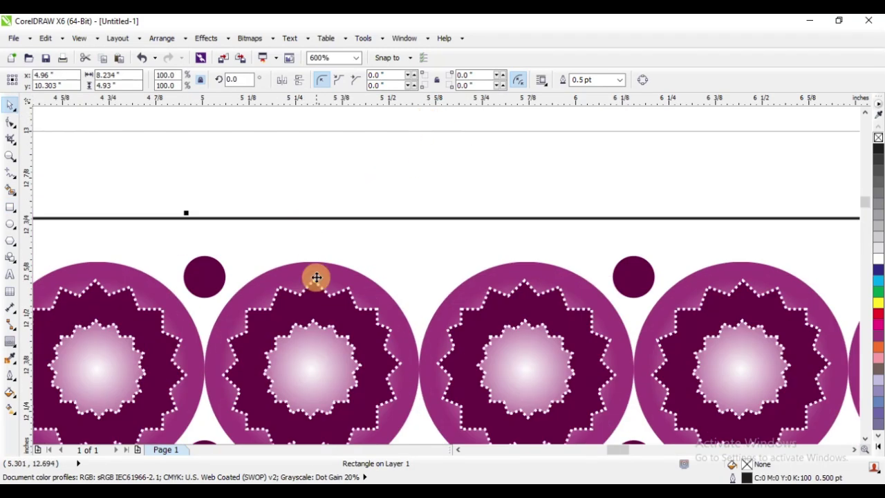
drag(384, 218, 384, 160)
key(ctrl+z)
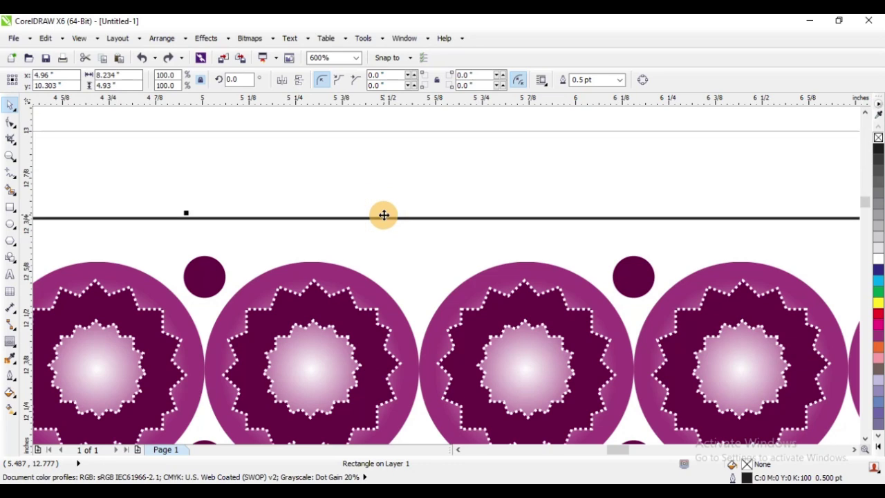
click(375, 182)
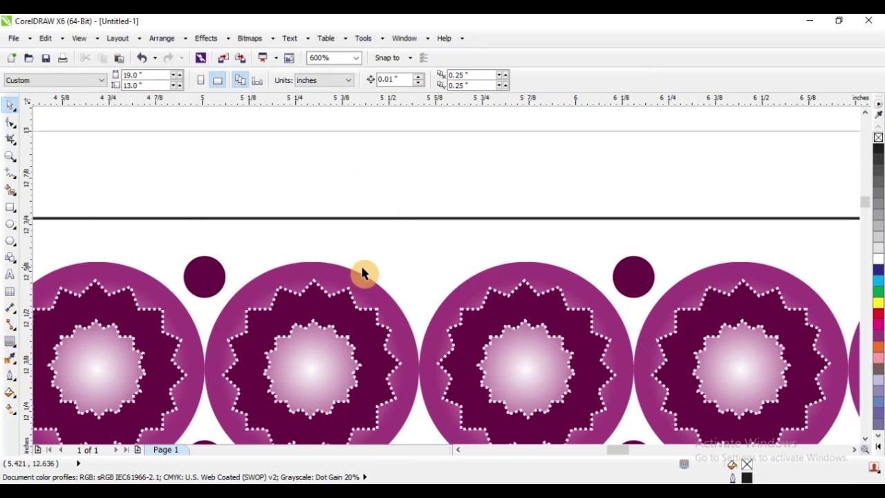
- Check a circle's gradient fill settings, then select the framing rectangle
click(326, 272)
key(F11)
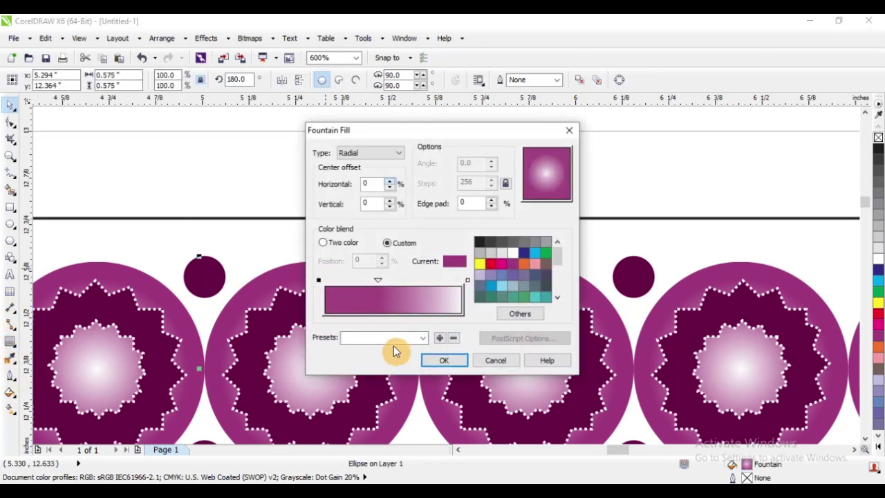
click(429, 360)
click(380, 223)
scroll(376, 176, down, 2)
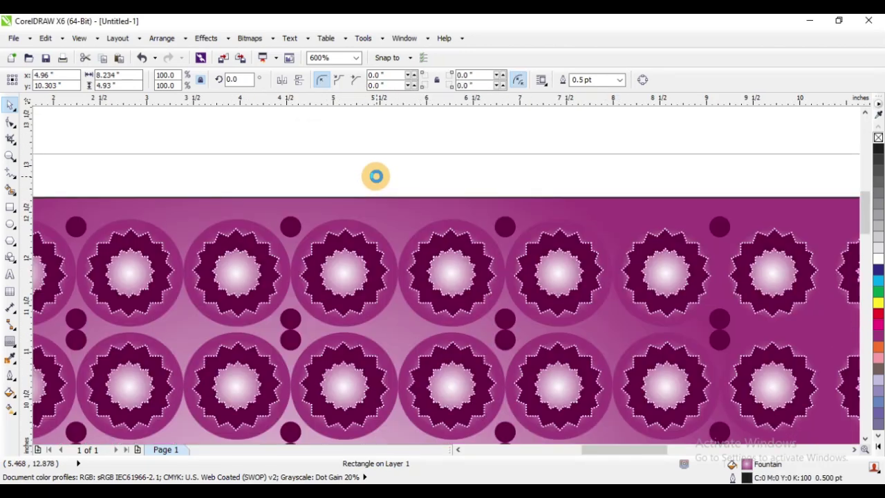
scroll(343, 164, down, 1)
scroll(387, 202, down, 1)
scroll(497, 277, down, 1)
scroll(536, 360, up, 1)
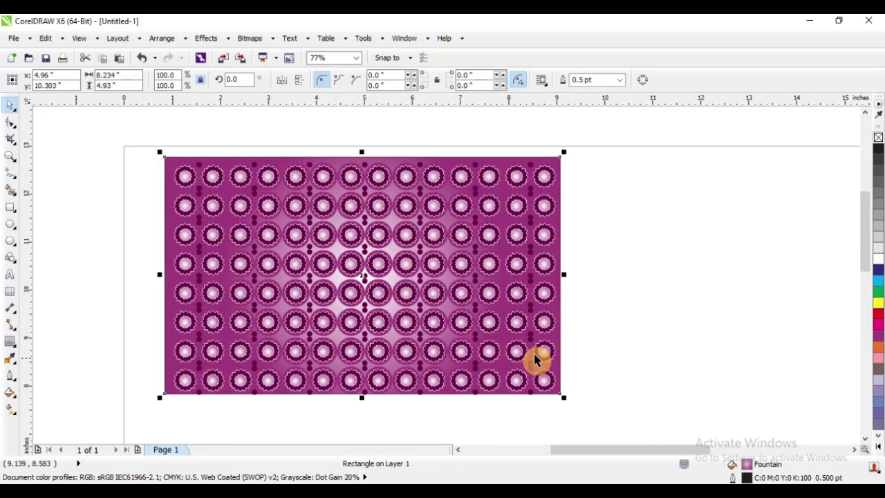
- Fill the framing rectangle dark purple C45 M100 Y35 K24
key(shift+F11)
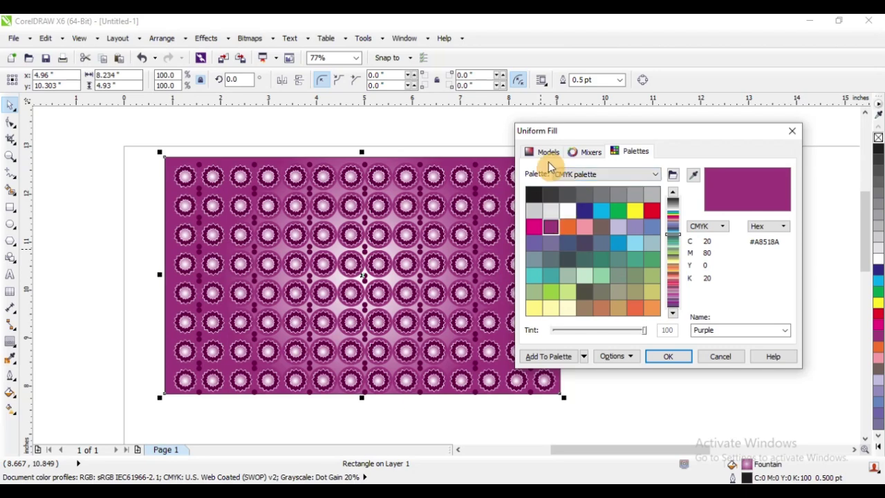
click(547, 152)
click(648, 258)
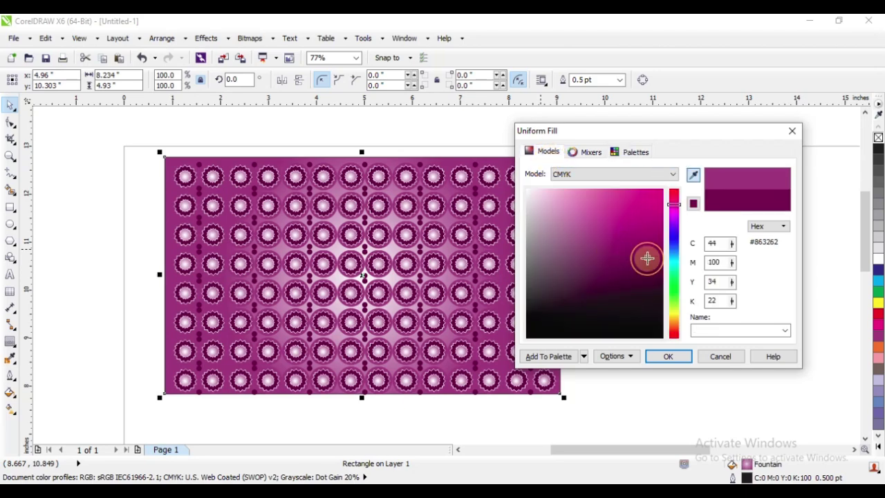
click(669, 356)
click(668, 343)
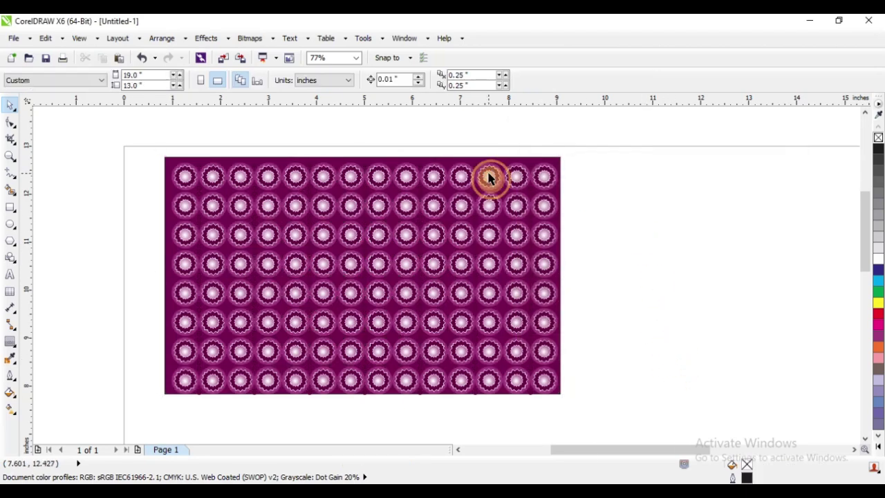
- Remove the purple rectangle so the circle pattern can be selected on its own
scroll(484, 176, up, 2)
scroll(483, 176, down, 5)
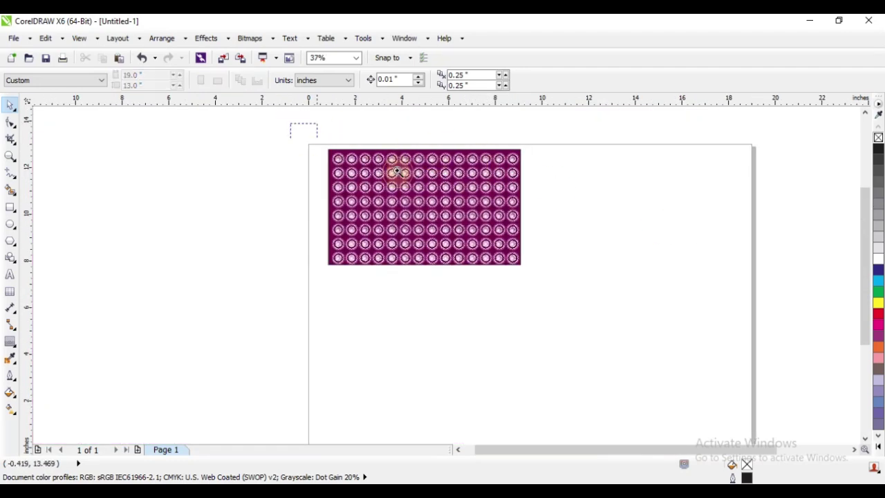
scroll(414, 180, up, 3)
scroll(302, 232, up, 4)
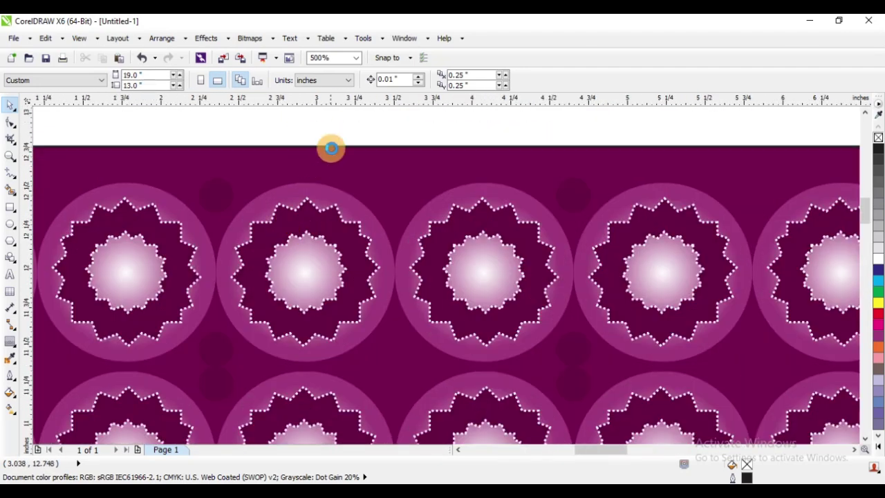
scroll(339, 148, down, 4)
scroll(345, 159, down, 2)
scroll(500, 345, up, 4)
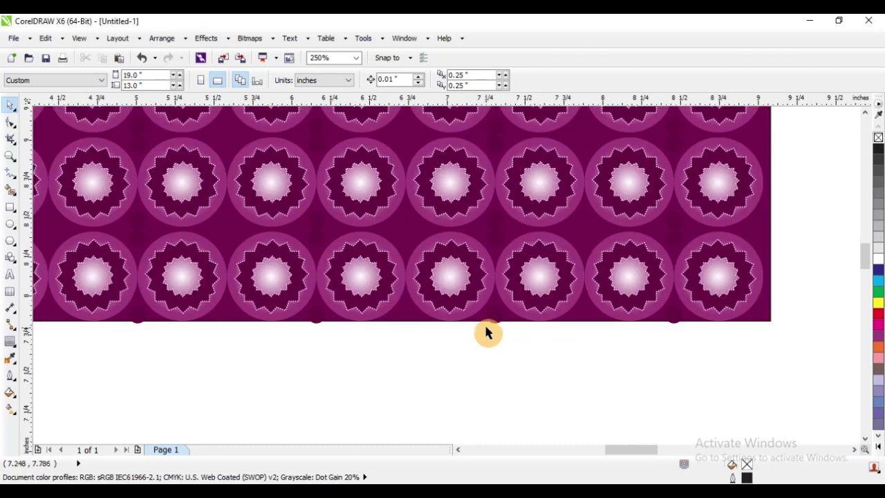
click(489, 326)
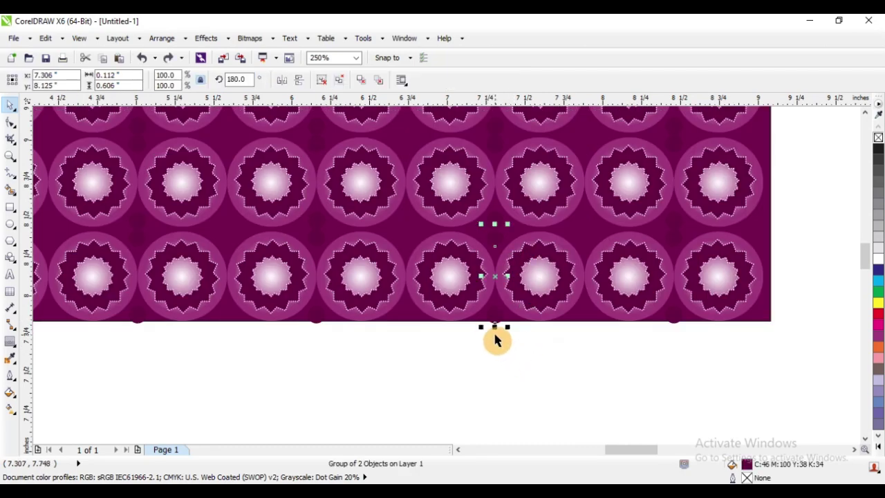
click(487, 354)
click(481, 236)
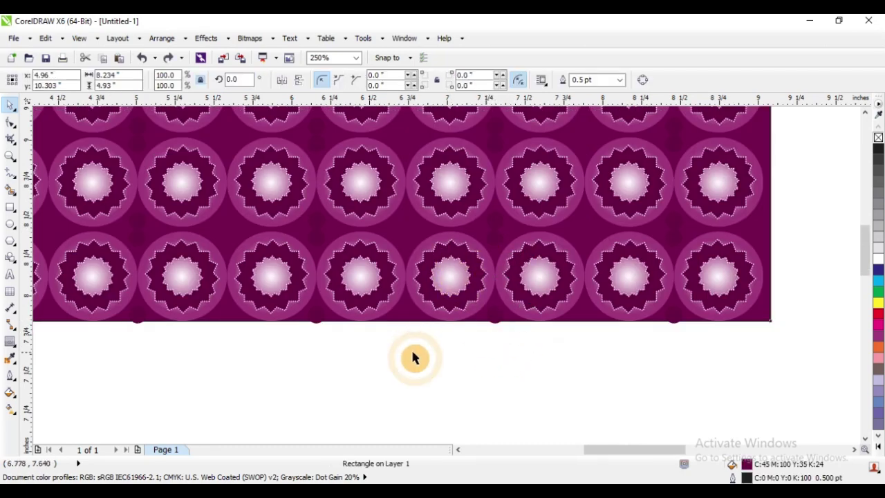
scroll(418, 355, down, 4)
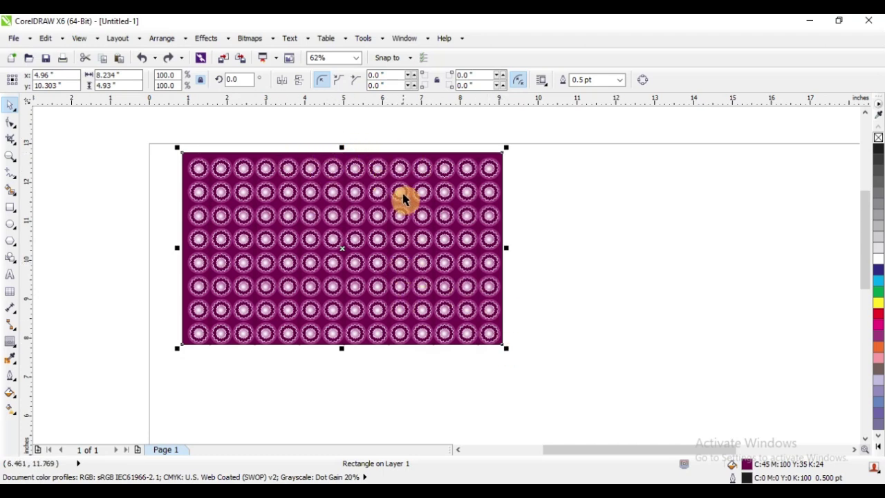
key(Delete)
- Group the circle pattern, restore the purple rectangle, centre it and send it behind
drag(162, 138, 609, 397)
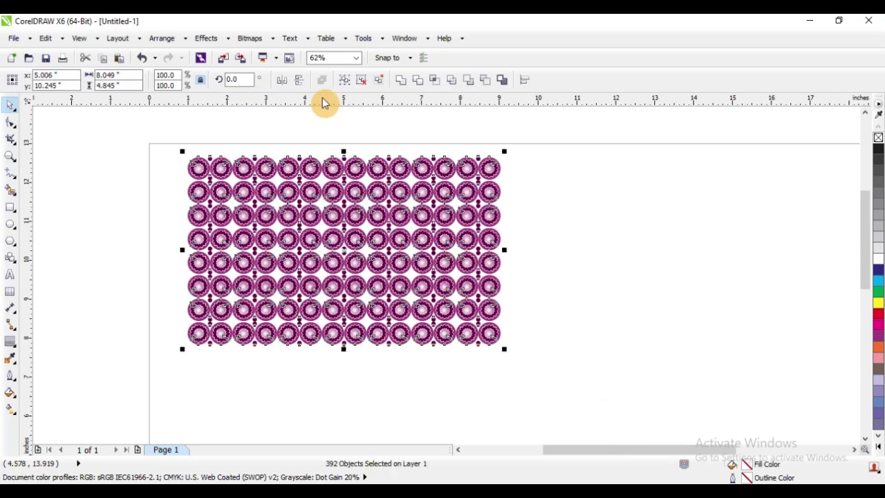
click(342, 79)
click(127, 179)
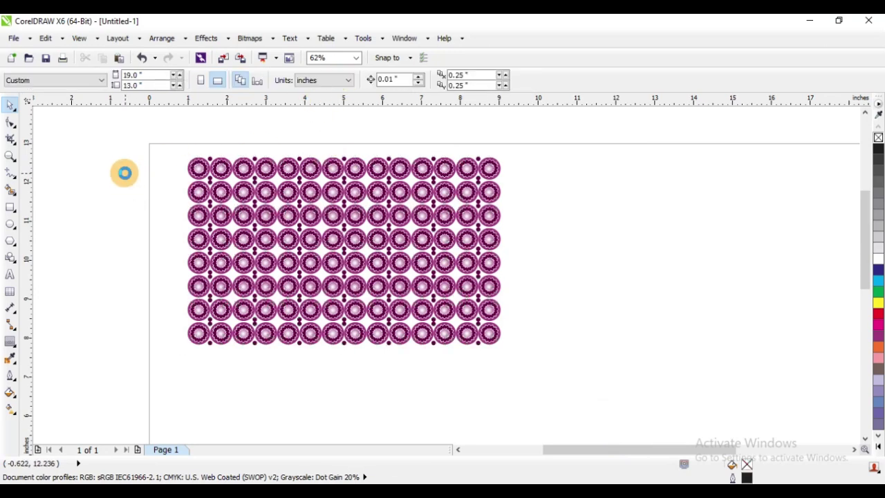
key(ctrl+v)
drag(389, 233, 546, 246)
shift+click(291, 190)
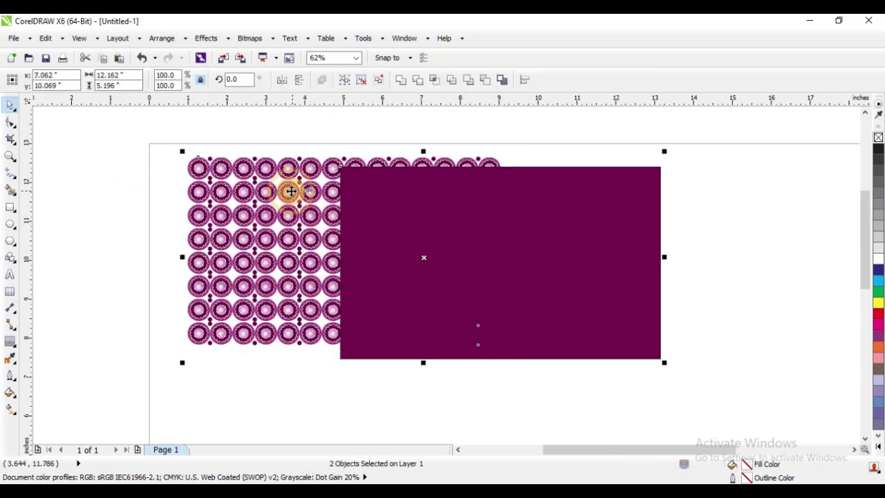
key(c)
key(e)
click(358, 200)
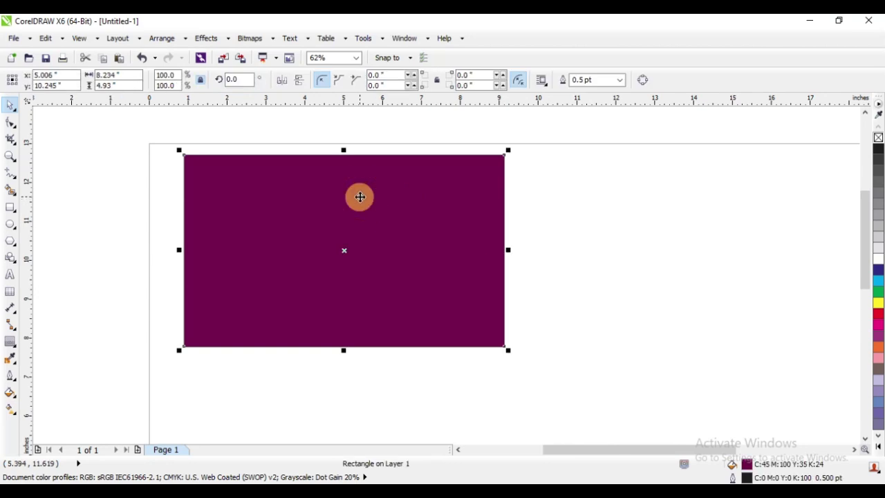
key(shift+Page_Down)
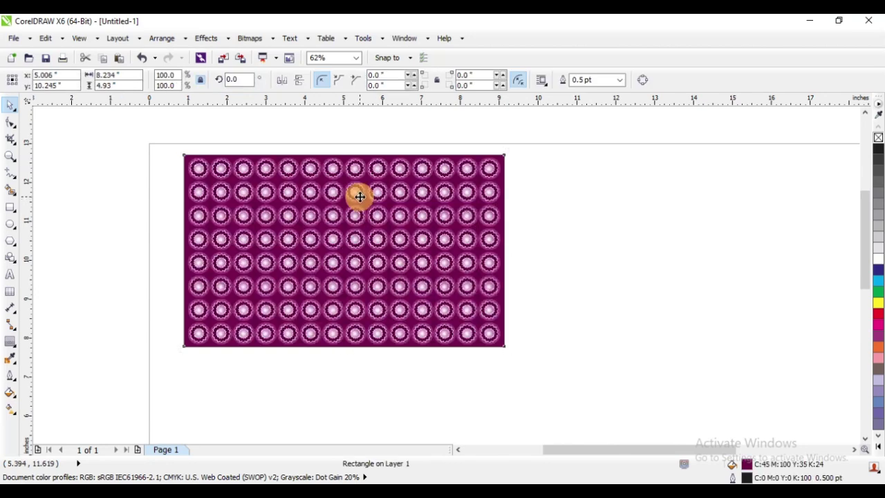
click(557, 223)
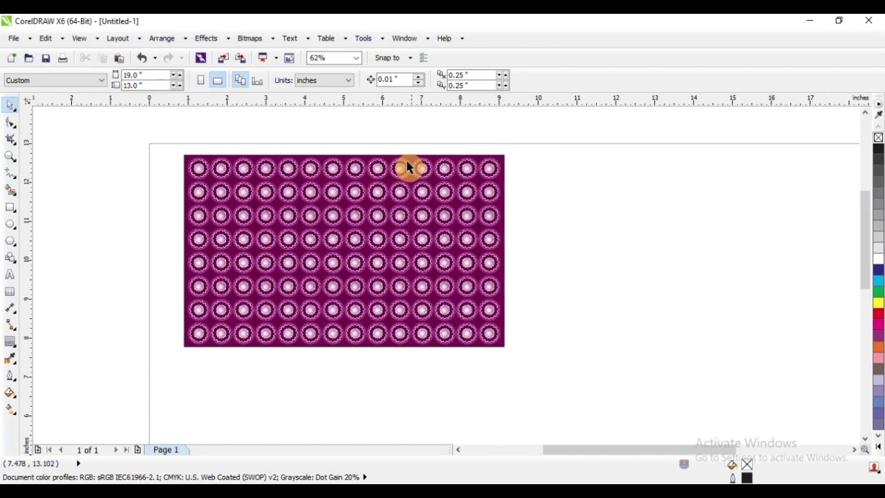
- Zoom in on the purple flower pattern panel
scroll(405, 169, up, 3)
scroll(403, 161, down, 3)
scroll(403, 161, down, 2)
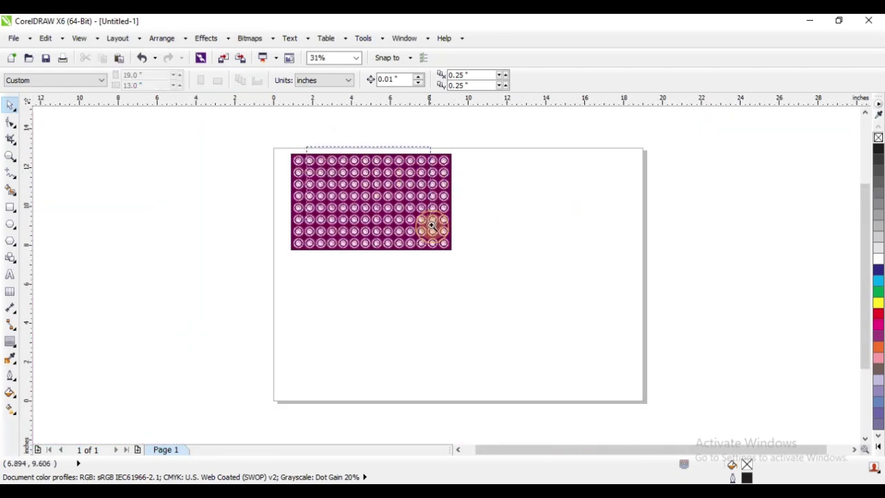
scroll(442, 238, up, 3)
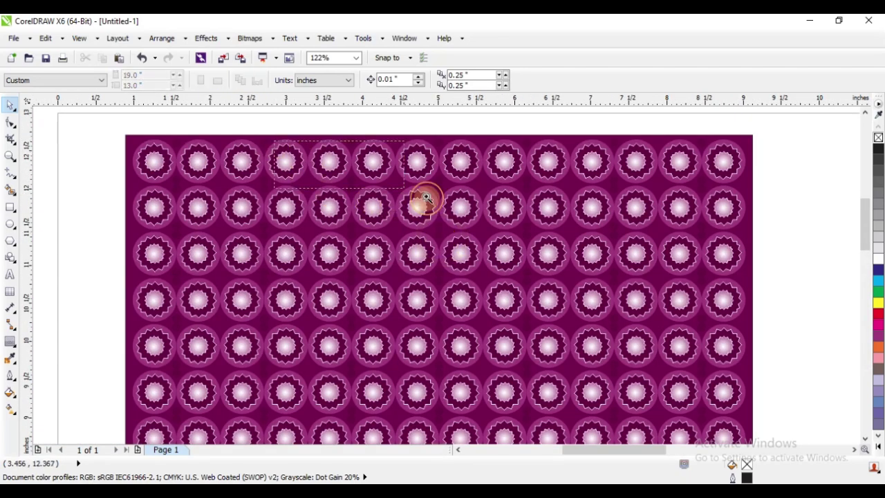
scroll(531, 282, up, 3)
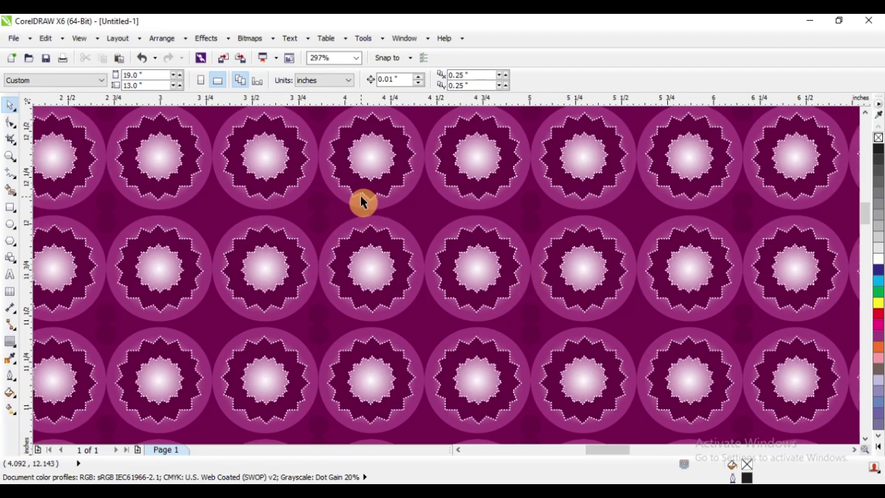
scroll(282, 159, down, 2)
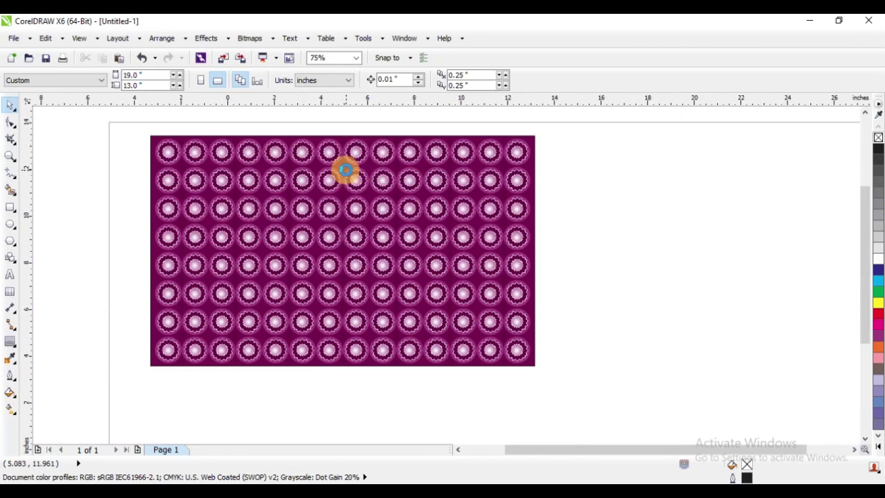
scroll(545, 211, down, 1)
scroll(315, 149, down, 1)
drag(253, 132, 426, 223)
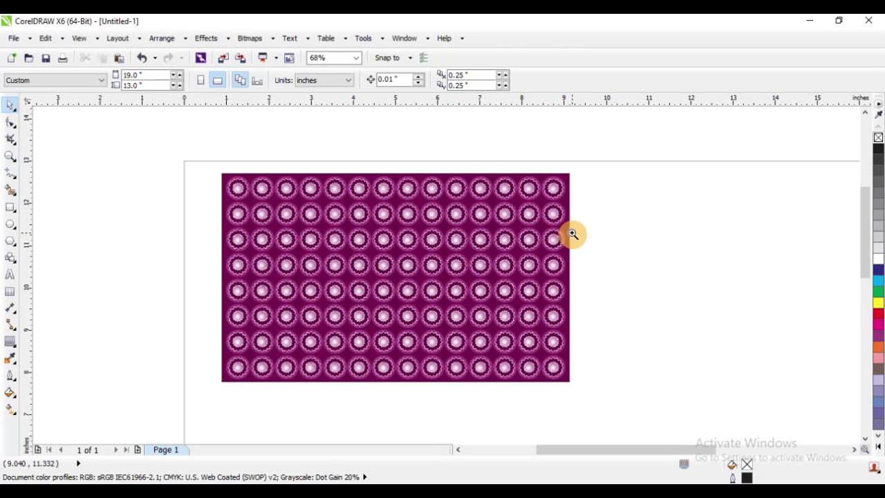
drag(308, 175, 526, 297)
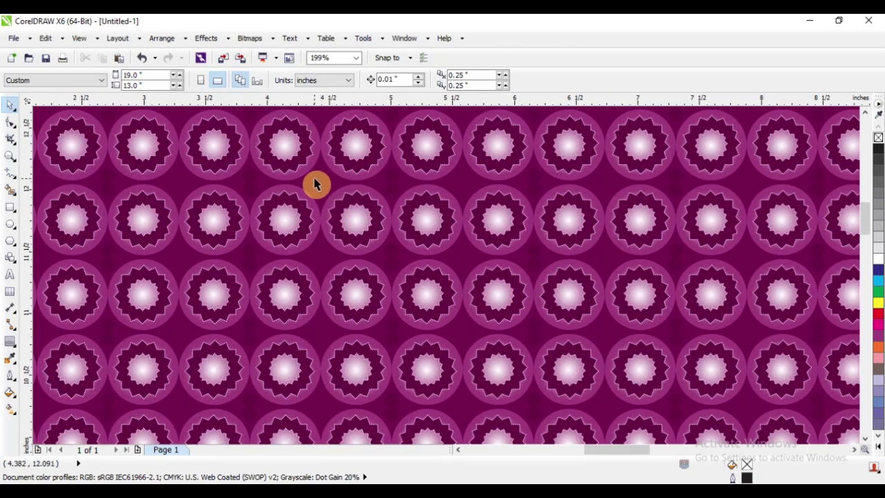
scroll(312, 179, down, 2)
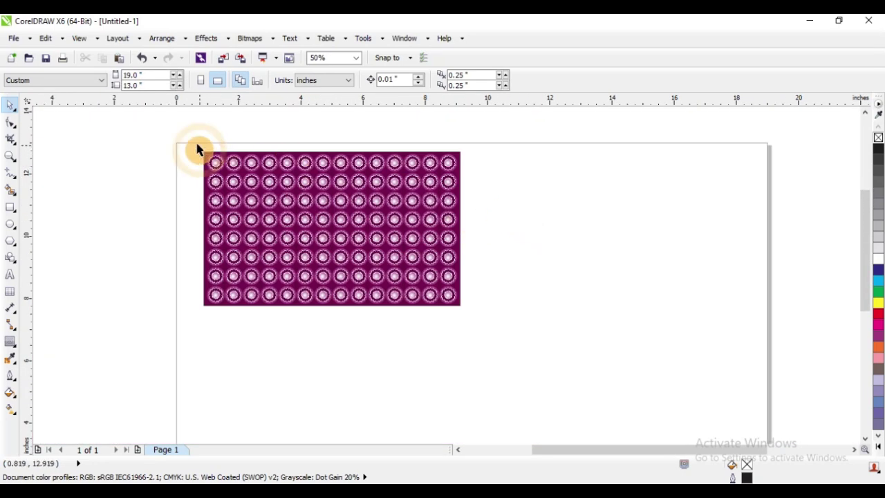
- Drop a copy of the pattern panel directly below the original and select the lower copy
drag(174, 138, 612, 373)
scroll(387, 211, down, 2)
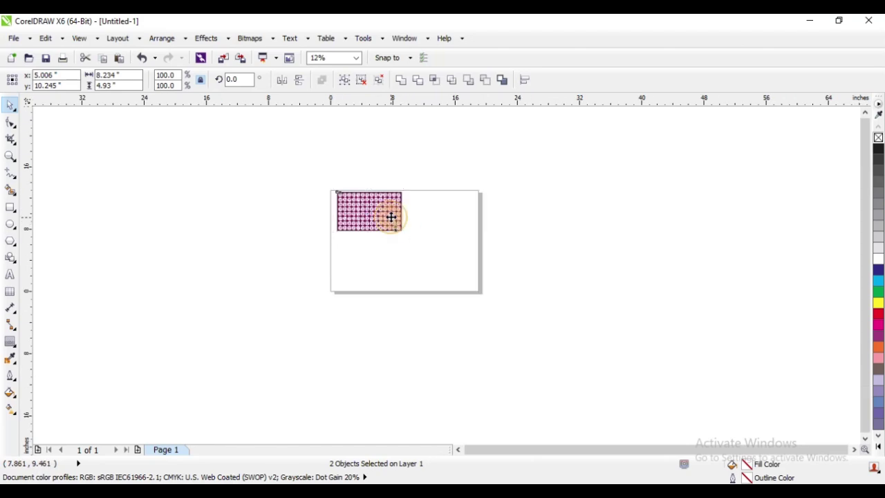
drag(392, 217, 393, 256)
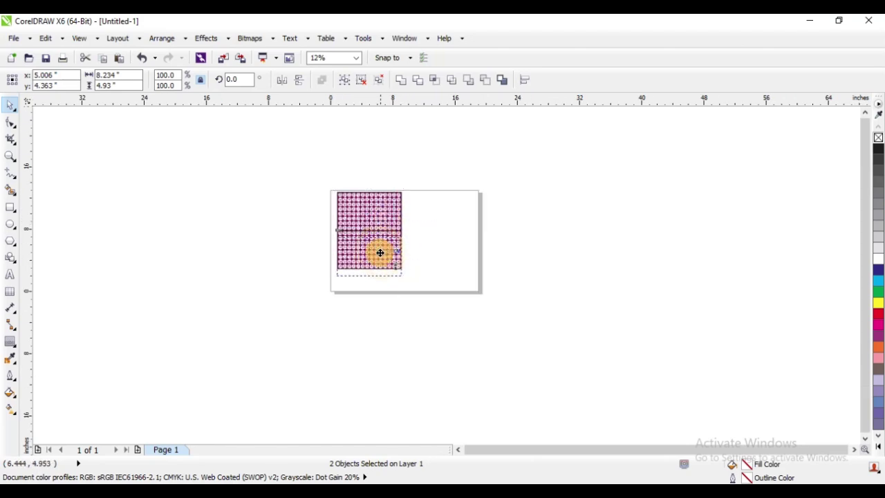
click(331, 237)
scroll(352, 232, up, 3)
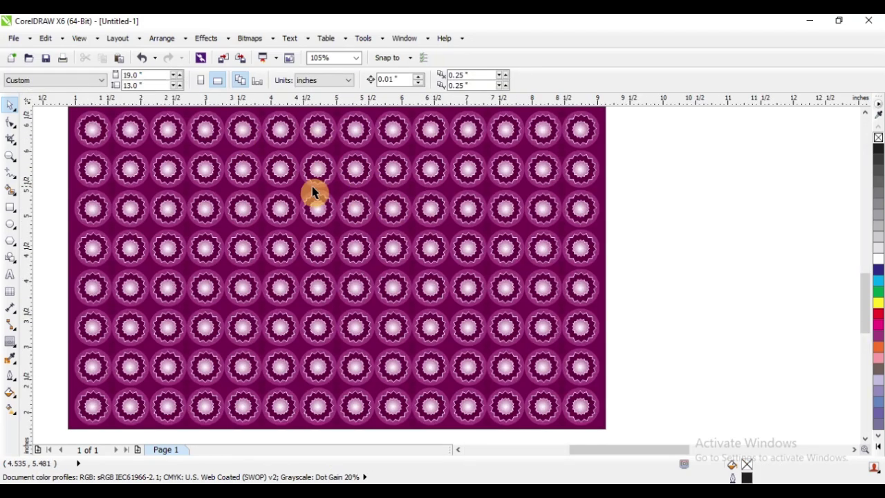
scroll(314, 192, down, 2)
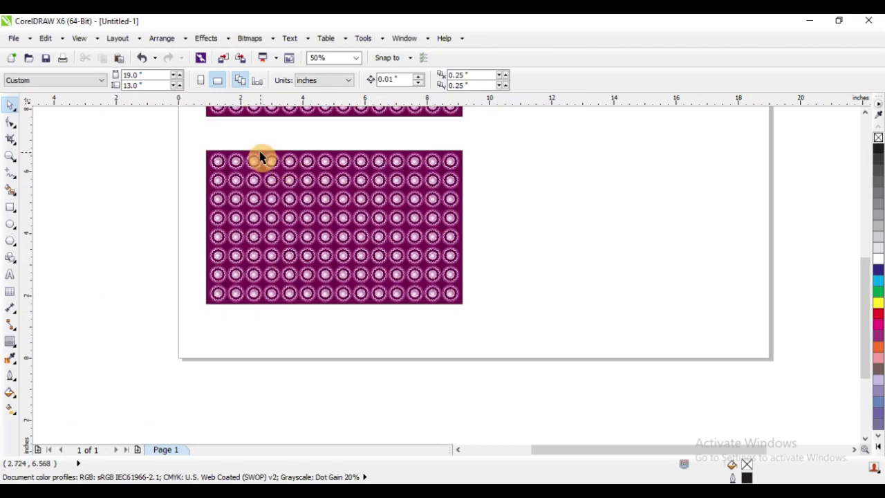
click(252, 195)
- Ungroup the lower panel and delete all but two badges at its top-left corner
click(329, 82)
drag(262, 138, 521, 354)
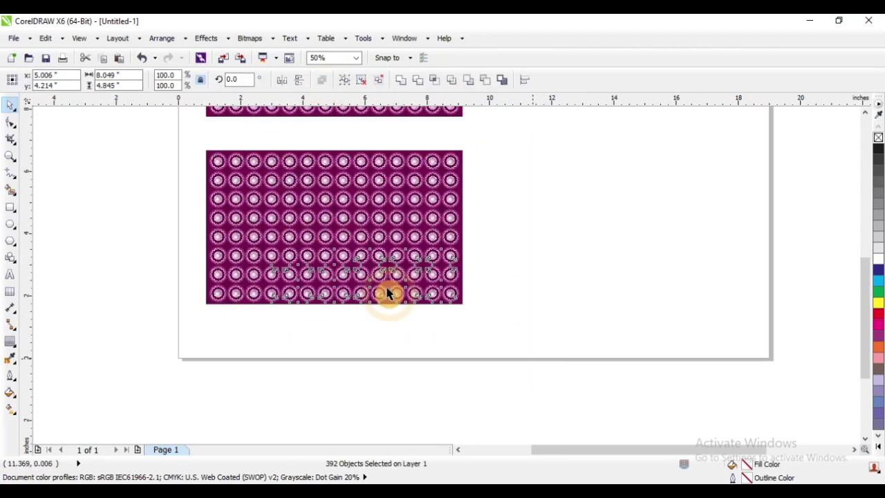
key(Delete)
drag(181, 184, 371, 301)
key(Delete)
scroll(228, 148, up, 2)
scroll(191, 130, up, 3)
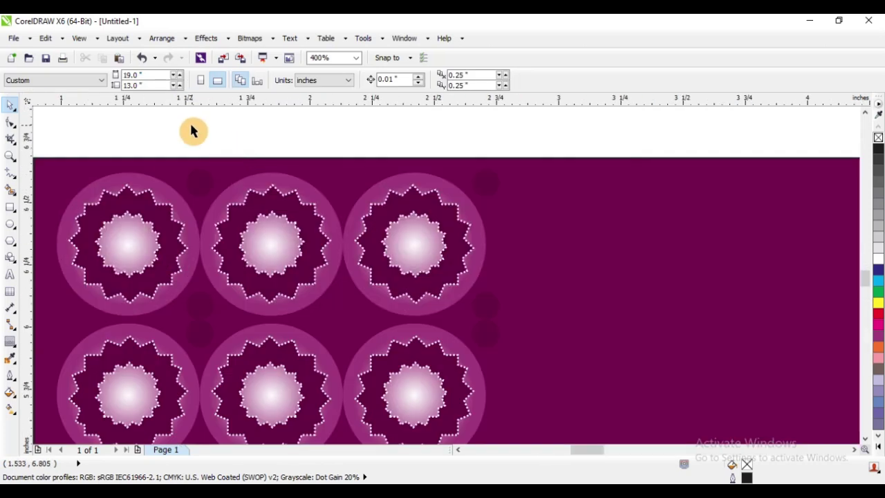
scroll(249, 201, down, 3)
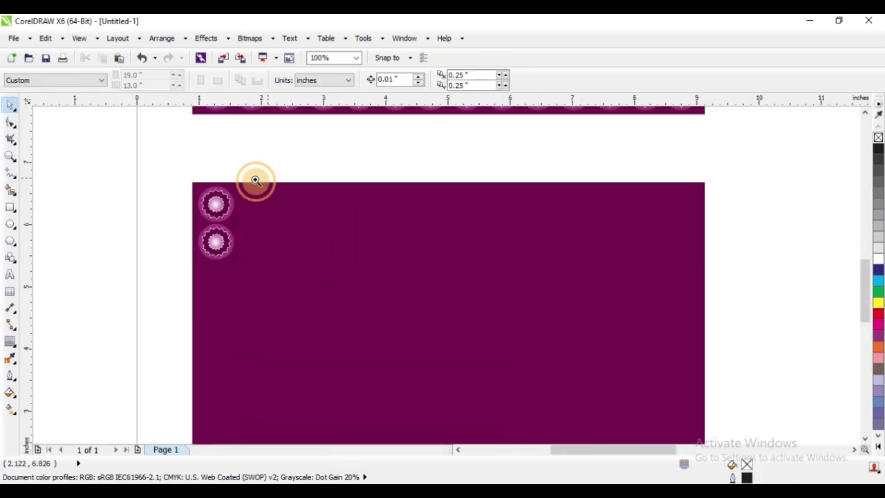
drag(173, 172, 571, 330)
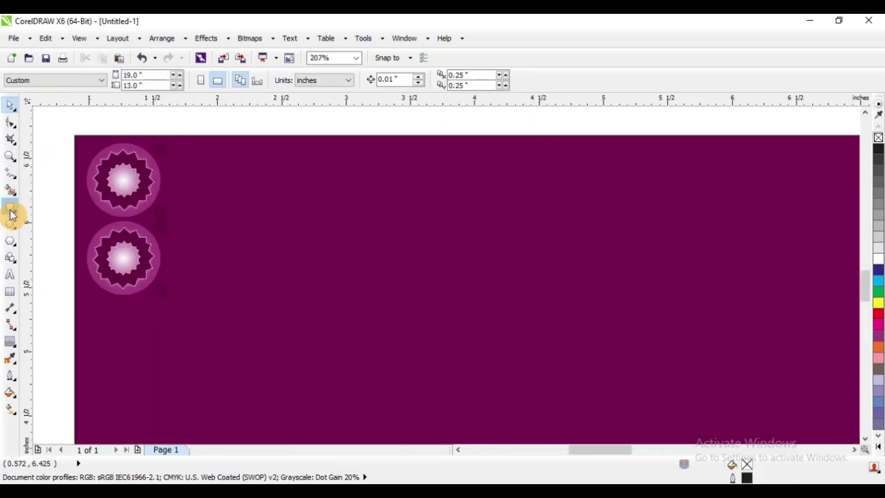
- Draw a seven-sided polygon, enlarge it, and fill it dark blue (C100 M100 Y0 K0)
click(12, 249)
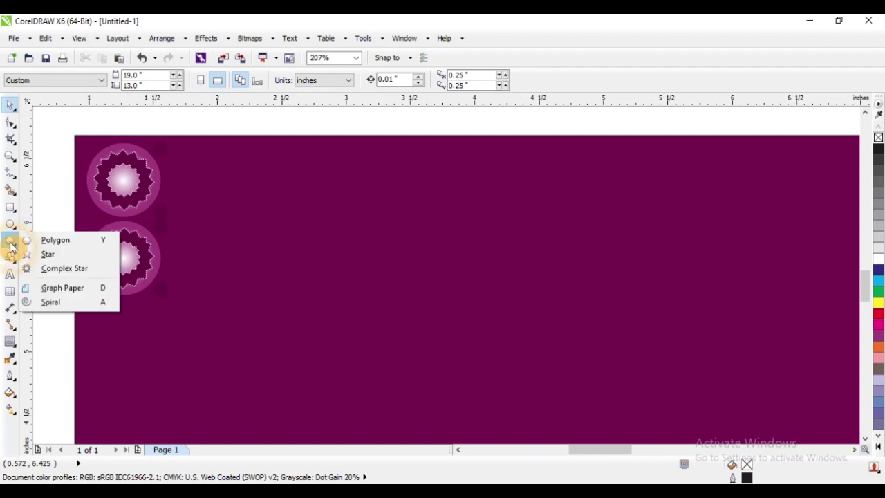
click(55, 239)
drag(223, 182, 337, 291)
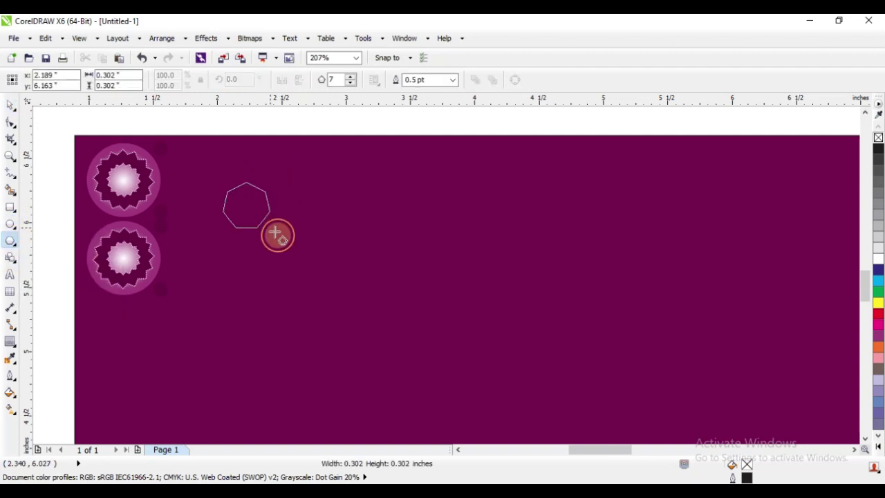
click(11, 105)
mouse_move(260, 224)
mouse_down()
mouse_move(231, 207)
mouse_move(218, 211)
mouse_up()
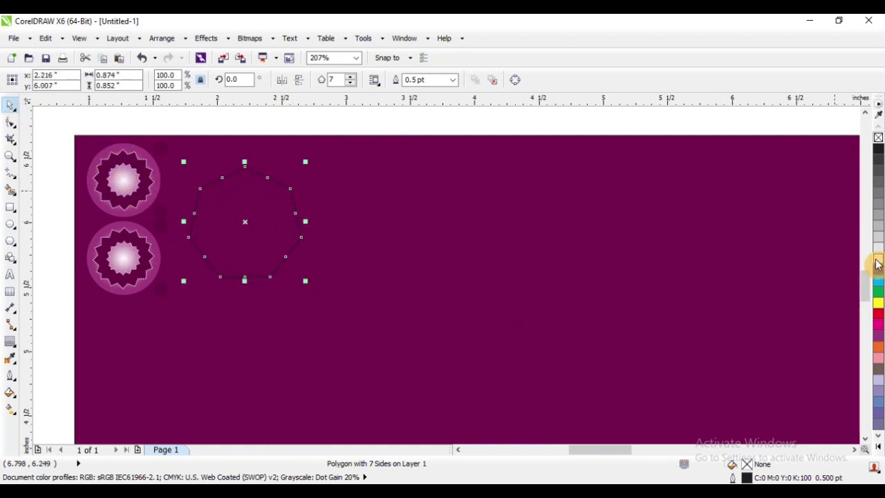
click(880, 278)
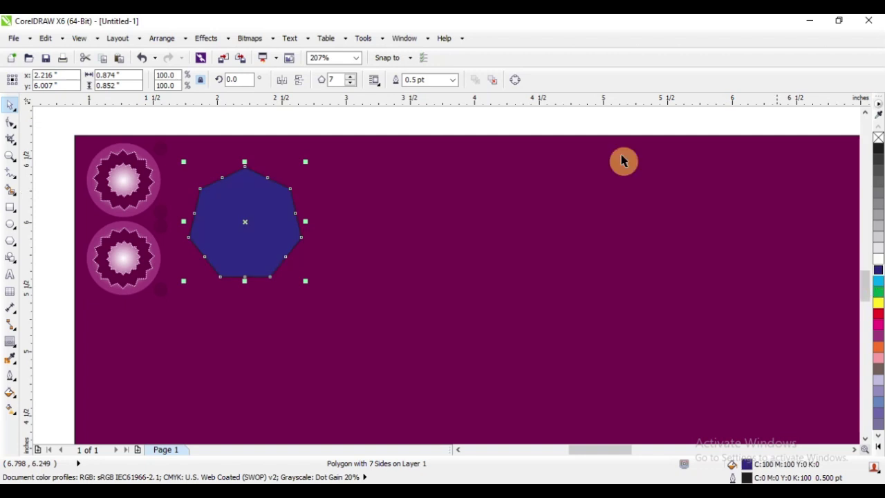
- Make the lower background panel white and select the leftover flower circles
click(385, 161)
click(878, 269)
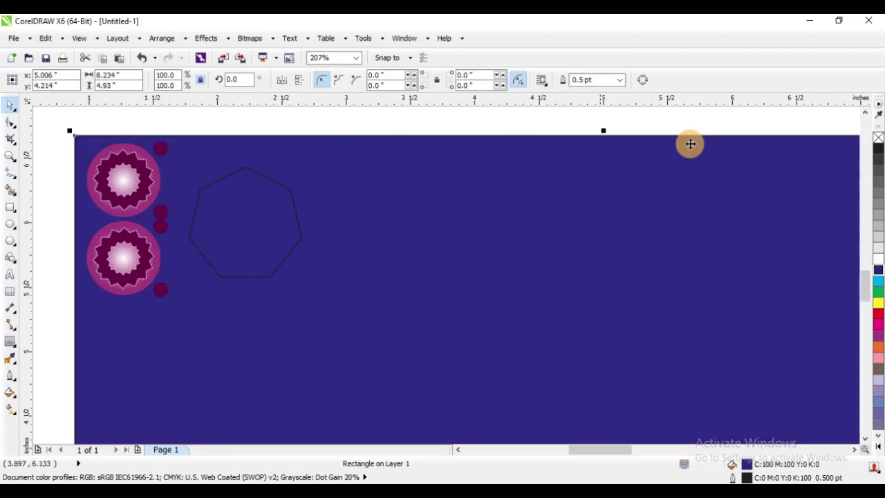
click(879, 263)
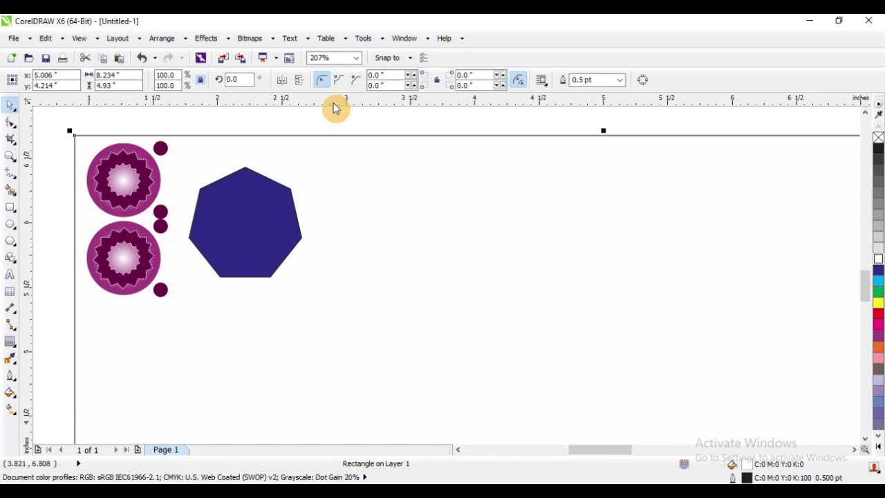
click(279, 126)
drag(59, 132, 193, 369)
- Delete the leftover circles and overlap a copy of the heptagon up-left of the original
key(Delete)
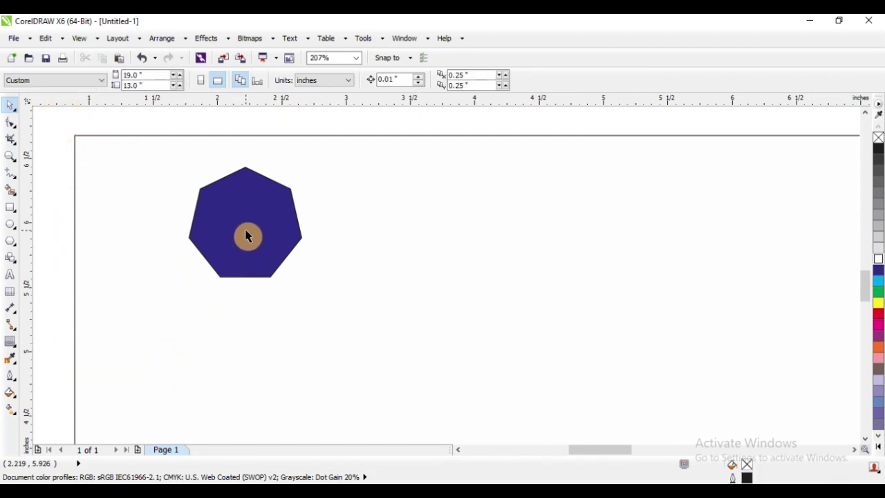
mouse_move(247, 237)
mouse_down()
mouse_move(177, 223)
mouse_move(154, 203)
mouse_move(161, 220)
mouse_move(158, 179)
mouse_up()
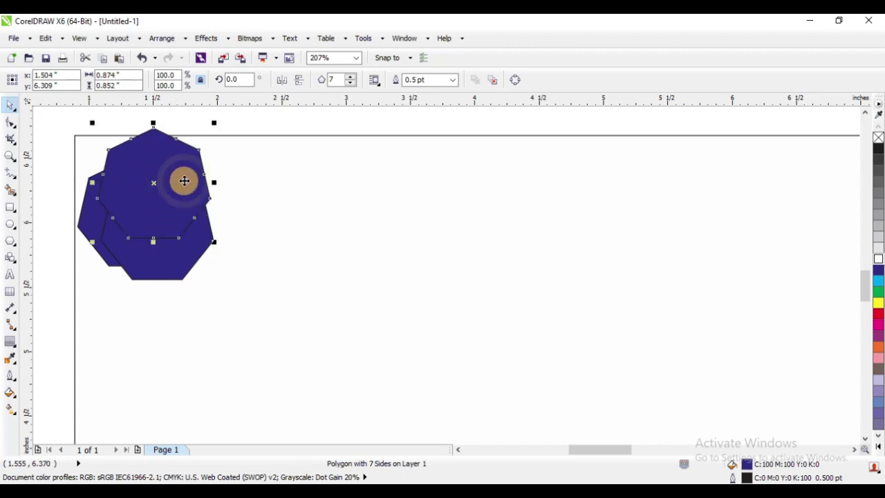
key(ctrl+z)
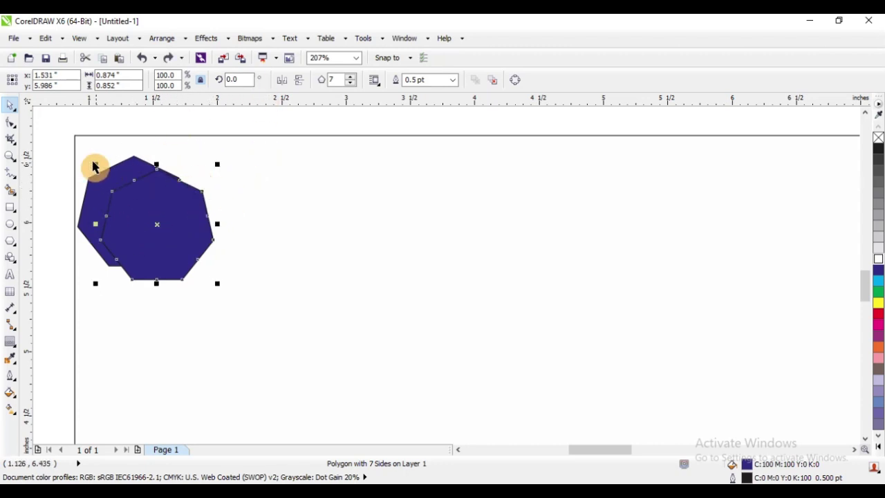
drag(55, 122, 322, 359)
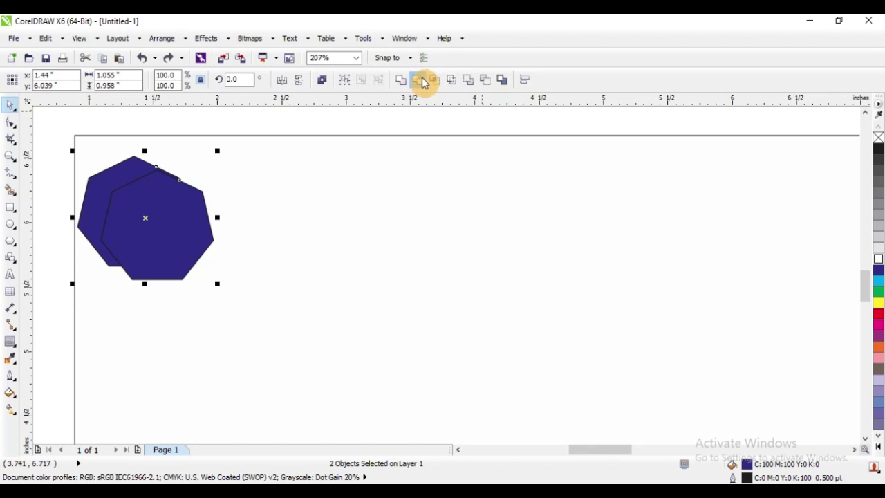
click(421, 80)
key(ctrl+z)
click(168, 199)
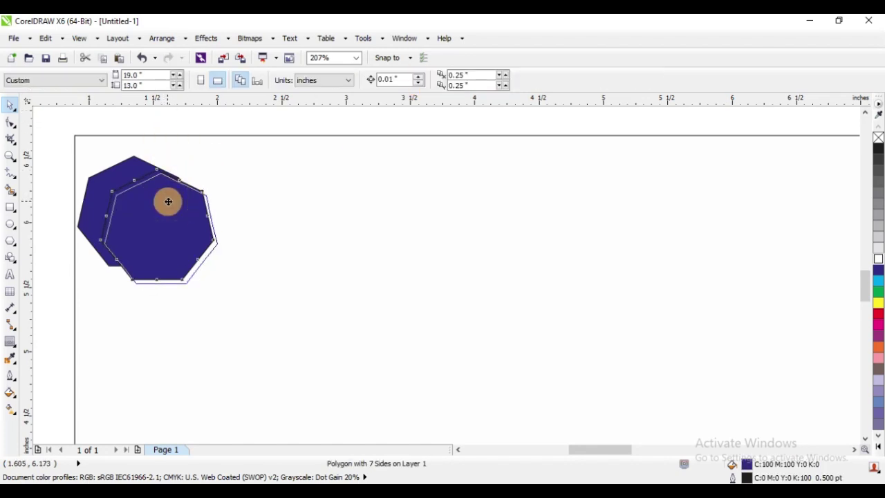
drag(169, 204, 176, 202)
click(189, 181)
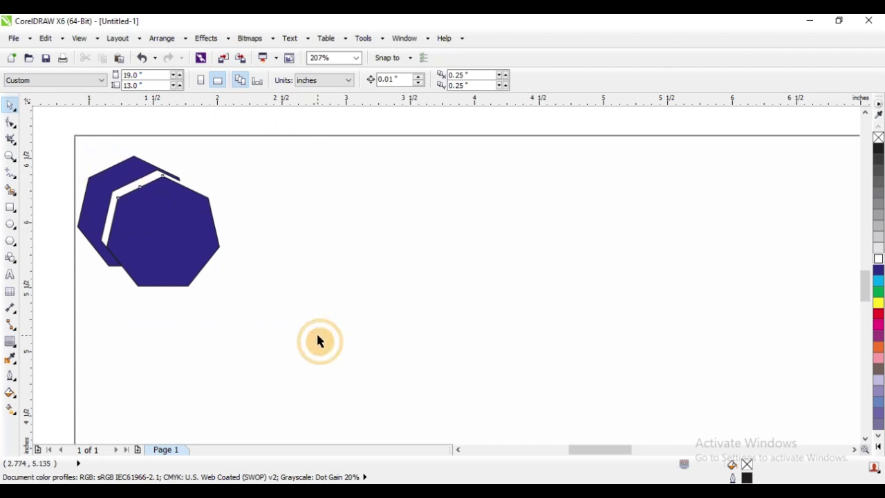
- Shrink the front heptagon to about 91%, leaving a thin white edge
key(ctrl+a)
drag(154, 212, 231, 211)
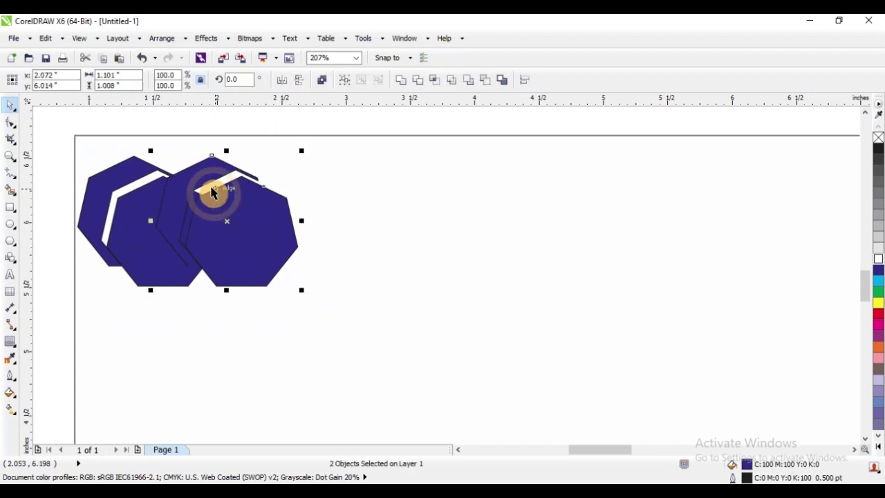
scroll(213, 193, down, 2)
scroll(201, 189, up, 3)
key(ctrl+z)
scroll(275, 203, down, 2)
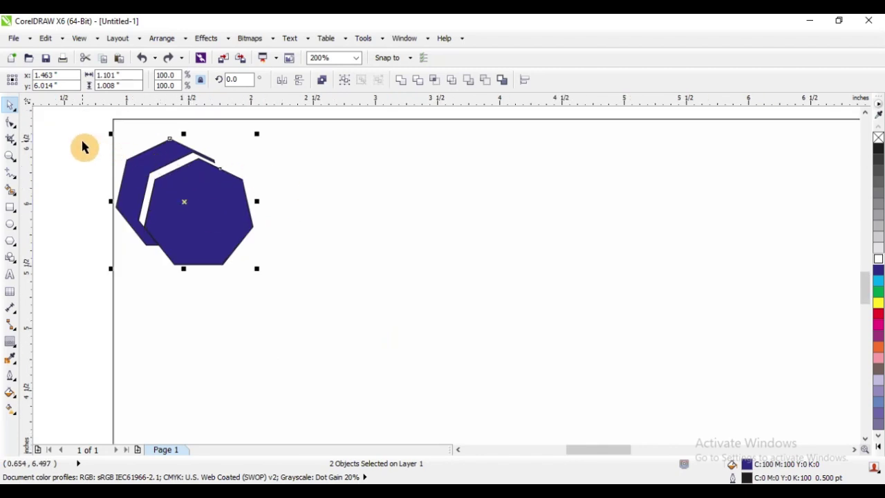
key(ctrl+z)
drag(181, 190, 247, 152)
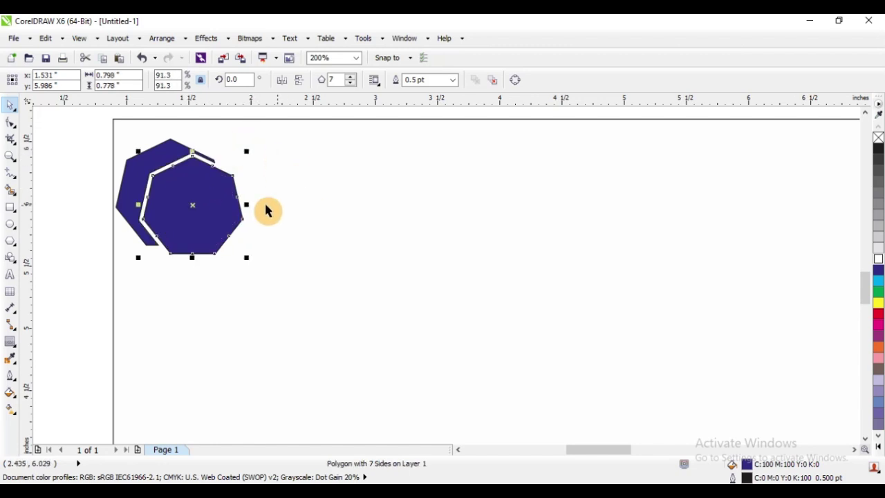
click(55, 143)
- Mirror-copy the heptagon pair to the right and repeat to extend the row
scroll(121, 211, down, 3)
key(F2)
drag(99, 172, 312, 272)
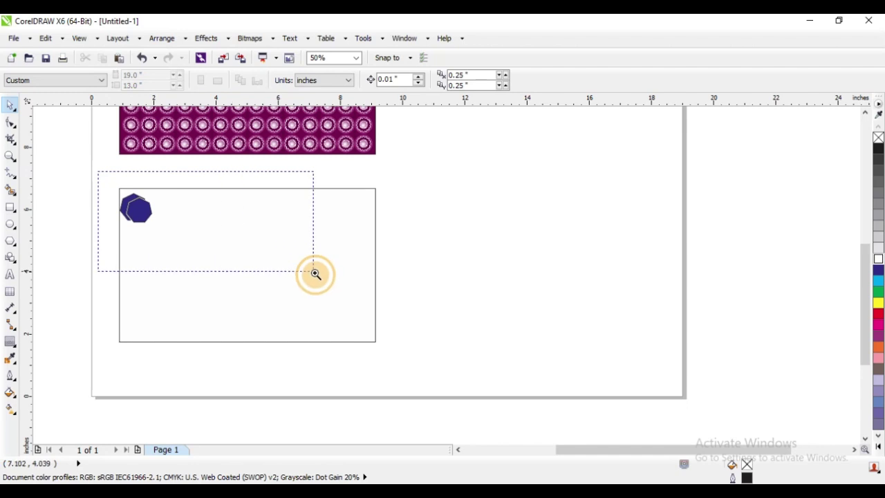
drag(113, 163, 255, 275)
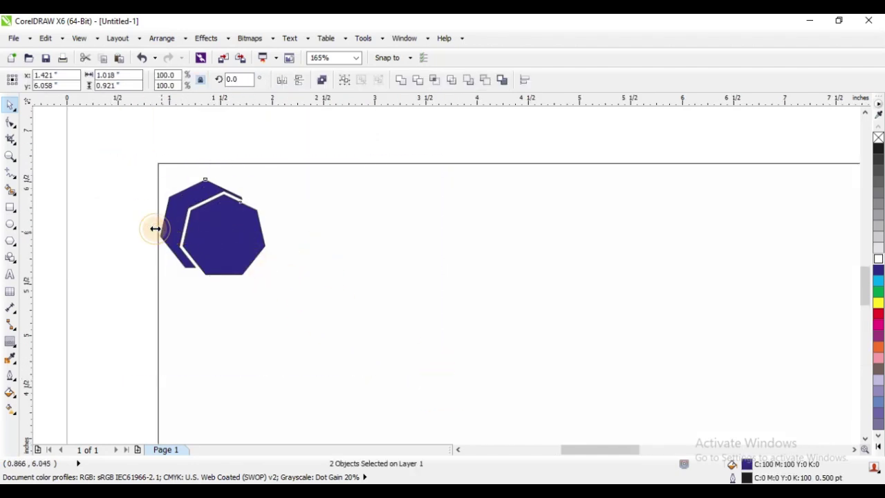
drag(156, 228, 325, 235)
key(ctrl+r)
- Repeat the heptagon pair copy to extend the row across the rectangle's top
key(ctrl+r)
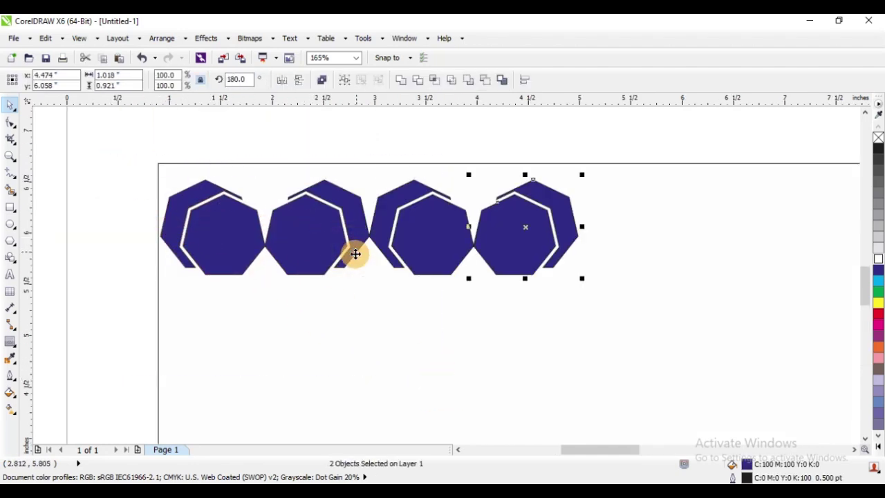
key(ctrl+r)
key(ctrl+r)
scroll(217, 178, down, 3)
scroll(235, 186, down, 2)
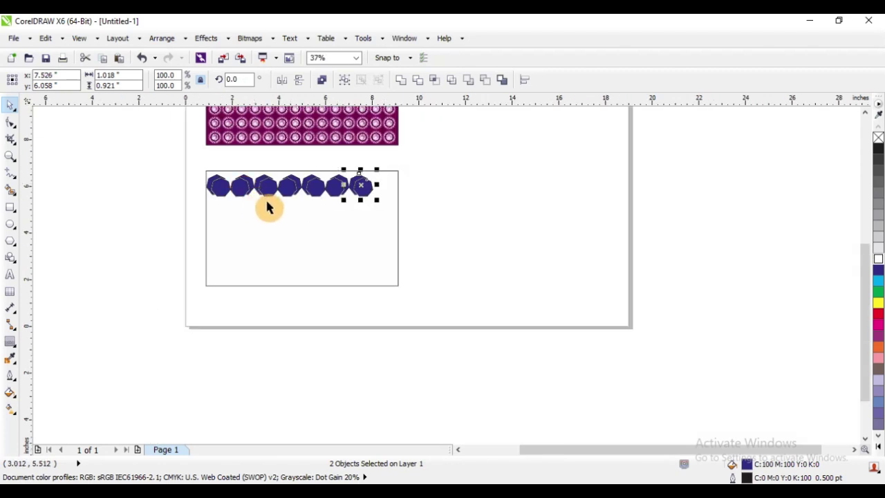
key(ctrl+r)
key(Escape)
- Mirror-copy the whole heptagon row downward and repeat it into four stacked rows
drag(152, 154, 470, 230)
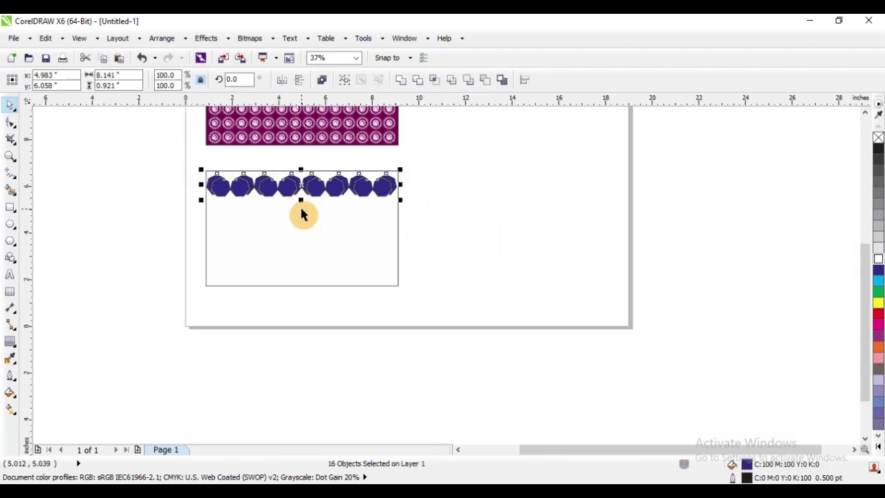
scroll(300, 214, up, 5)
scroll(332, 245, down, 5)
scroll(321, 221, up, 2)
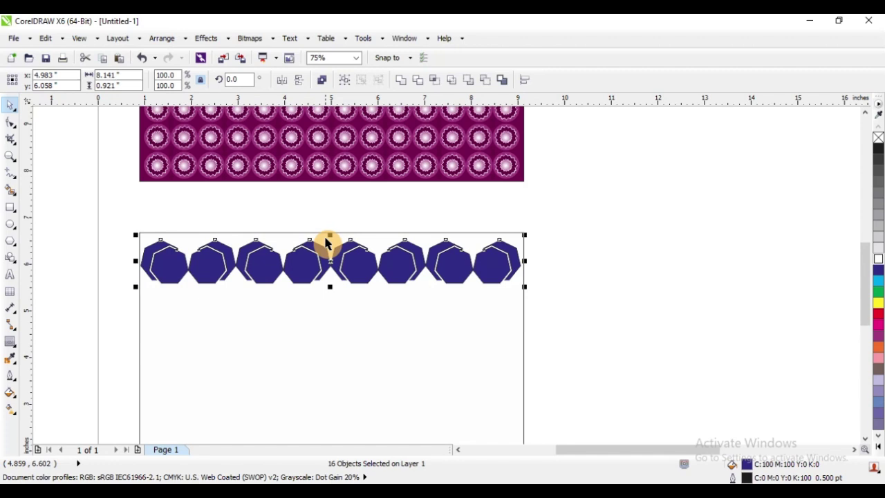
drag(331, 235, 336, 287)
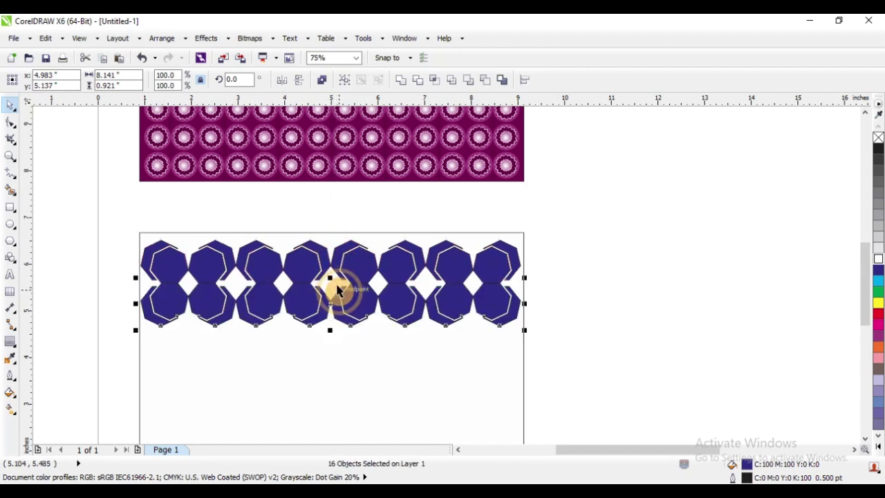
scroll(304, 213, up, 1)
key(ctrl+r)
key(ctrl+r)
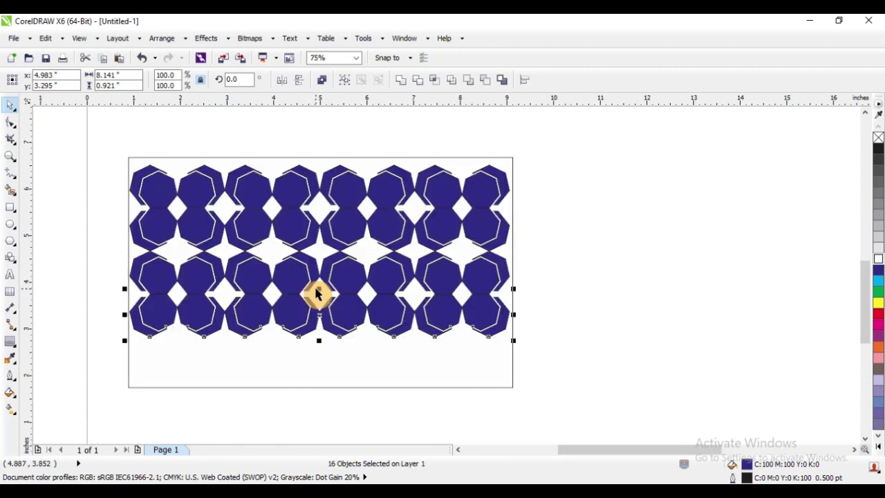
key(ctrl+r)
- Fill the lower panel's background rectangle cyan (C:100 M:0 Y:0 K:0) after briefly trying dark blue
click(579, 229)
scroll(288, 204, up, 2)
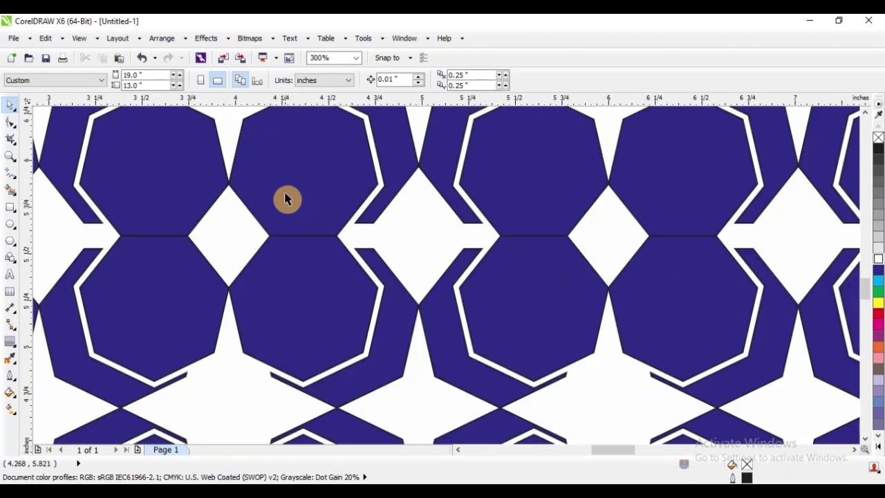
scroll(288, 200, down, 2)
scroll(299, 197, down, 4)
drag(201, 168, 628, 292)
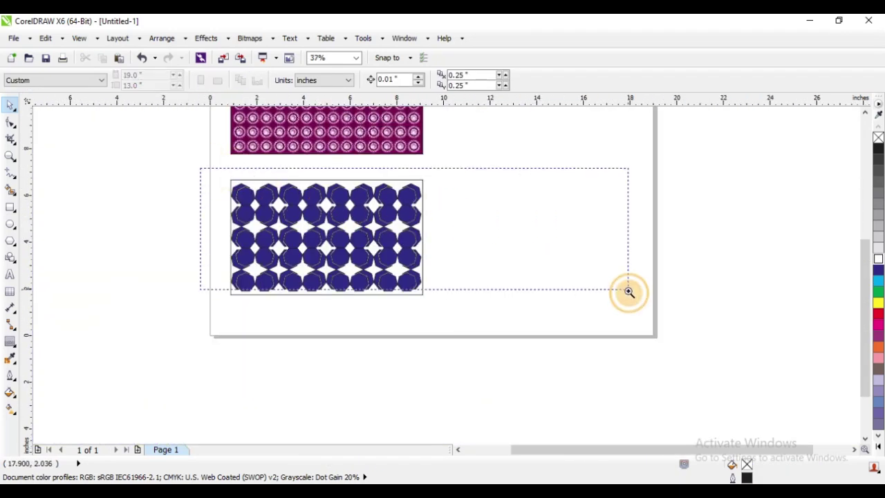
click(409, 177)
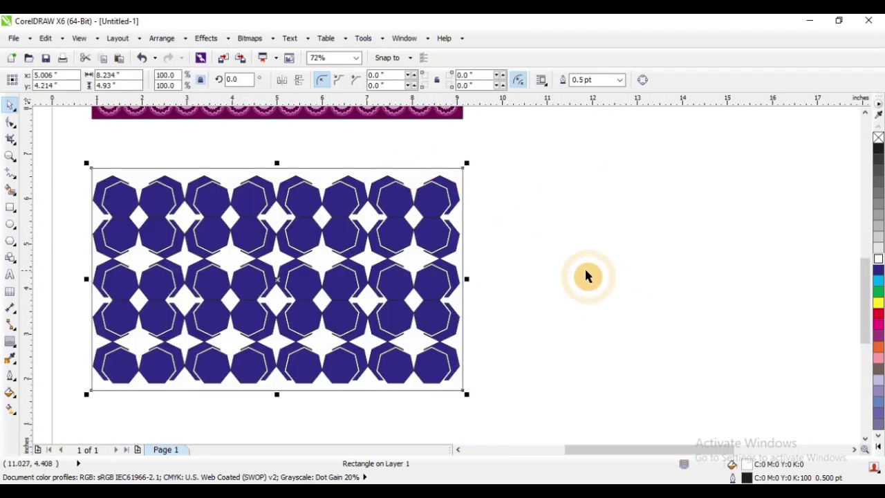
click(879, 270)
scroll(336, 194, up, 1)
scroll(362, 176, up, 3)
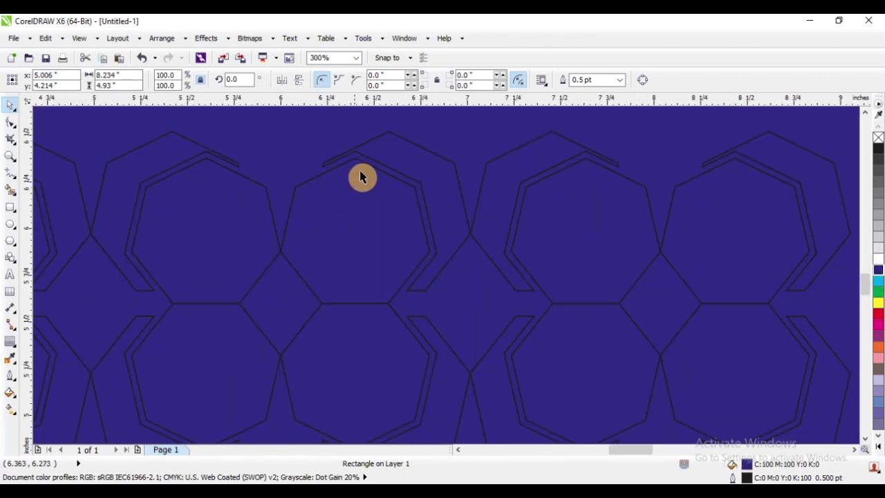
scroll(479, 204, down, 4)
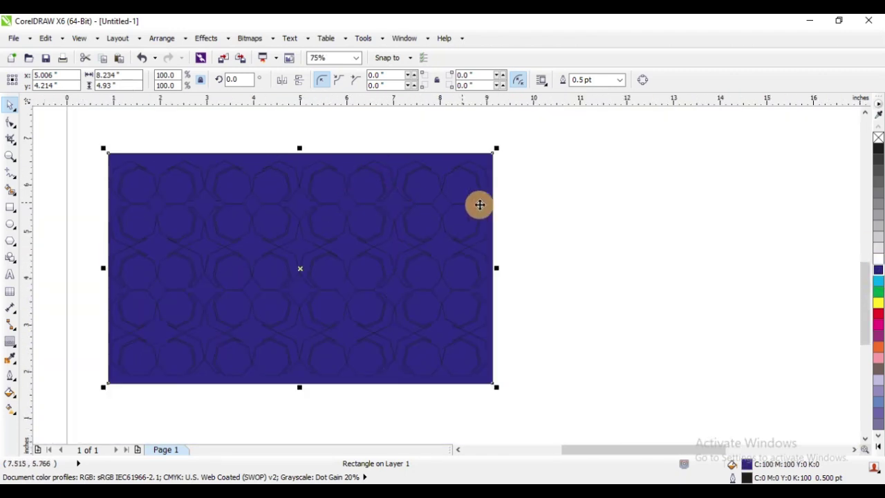
click(879, 281)
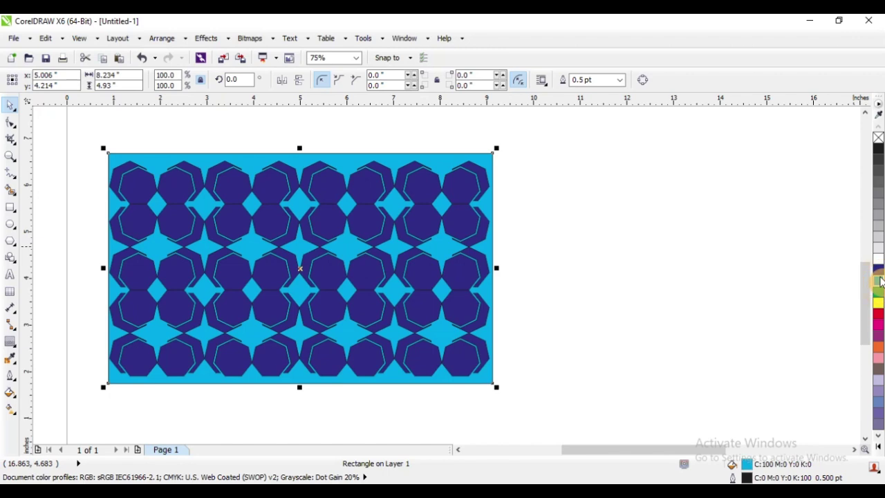
- Undo the cyan fill, mirrored rows and duplicated pairs back to a single heptagon pair
key(ctrl+z)
key(ctrl+z)
key(ctrl+z)
key(ctrl+z)
key(ctrl+z)
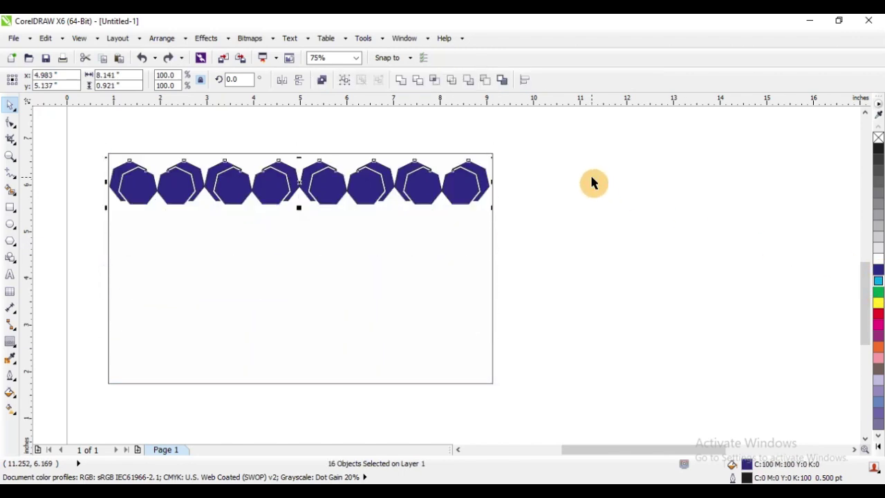
key(ctrl+z)
key(ctrl+z)
key(ctrl+z)
key(ctrl+z)
key(ctrl+z)
key(ctrl+z)
key(ctrl+z)
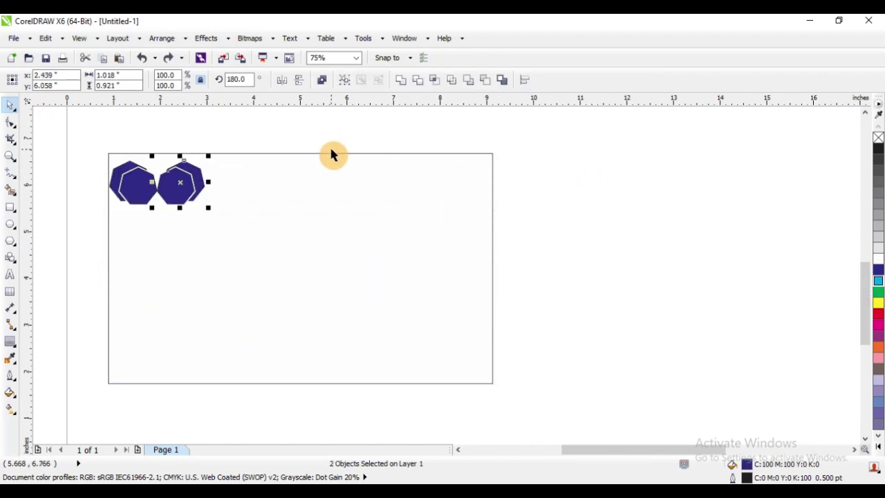
scroll(141, 176, up, 4)
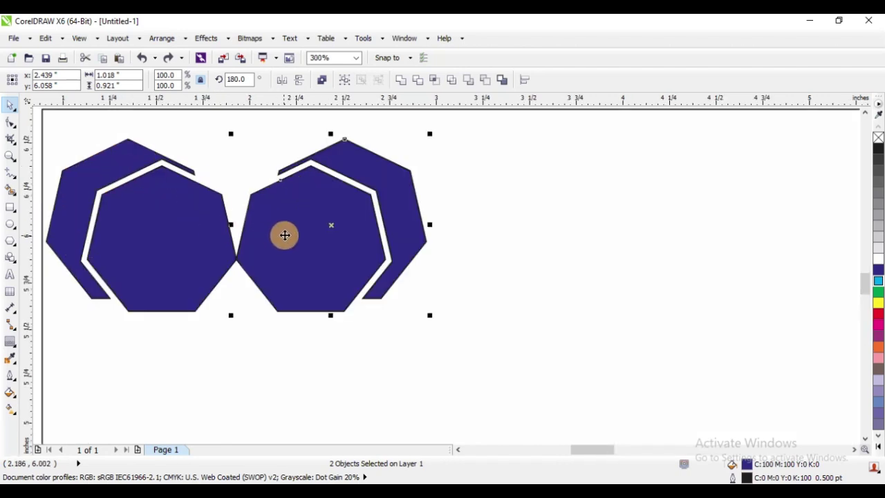
key(ctrl+z)
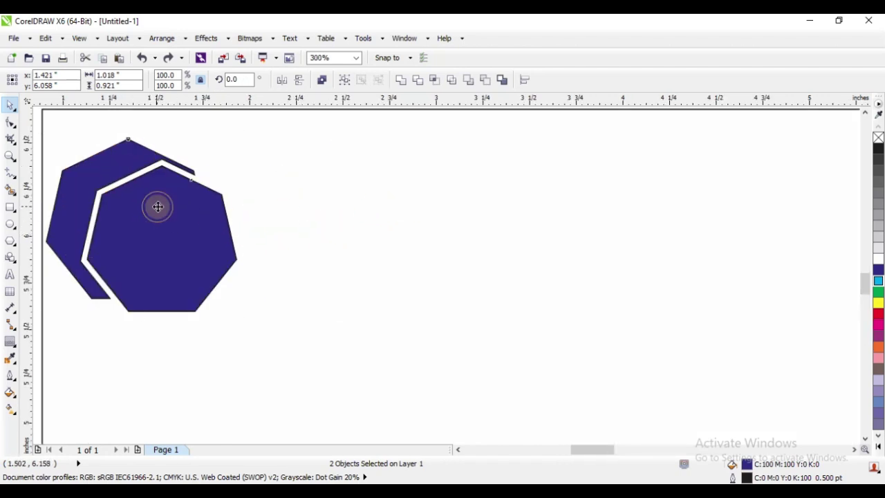
drag(158, 207, 256, 185)
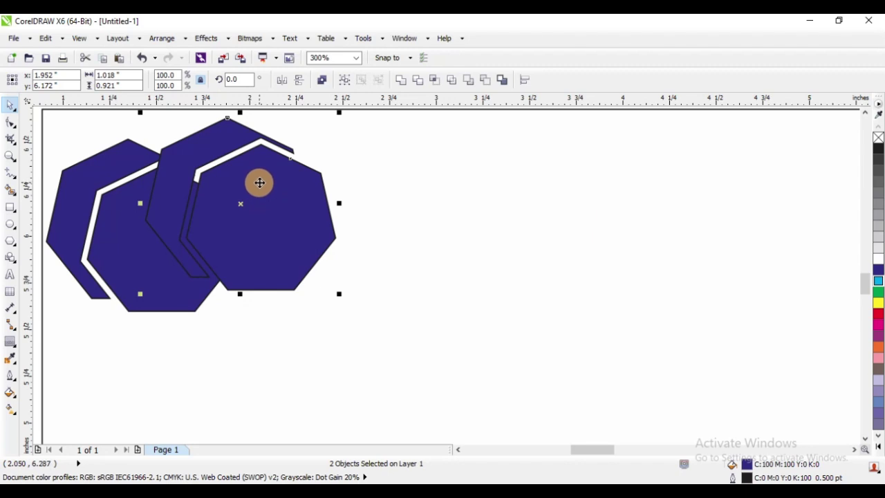
key(ctrl+z)
scroll(253, 160, down, 3)
scroll(228, 163, up, 3)
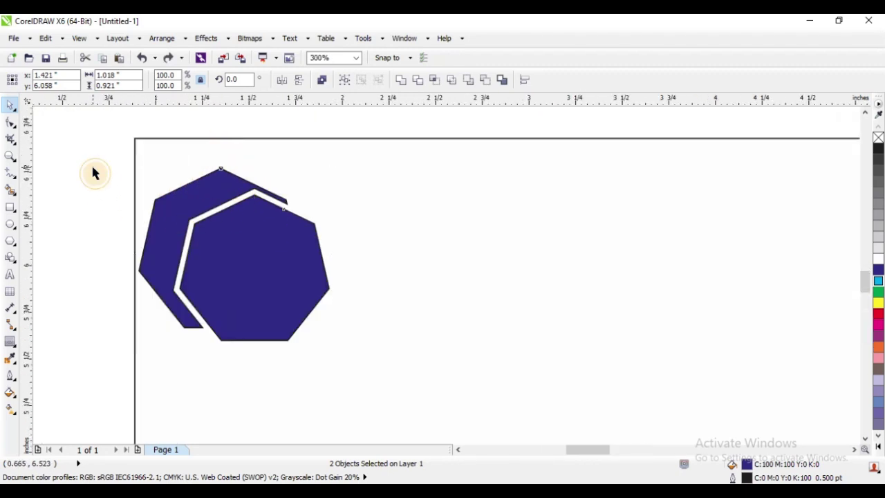
- Move one heptagon top-left and shrink the other to about 45.3% beside it
click(245, 244)
key(Delete)
key(ctrl+z)
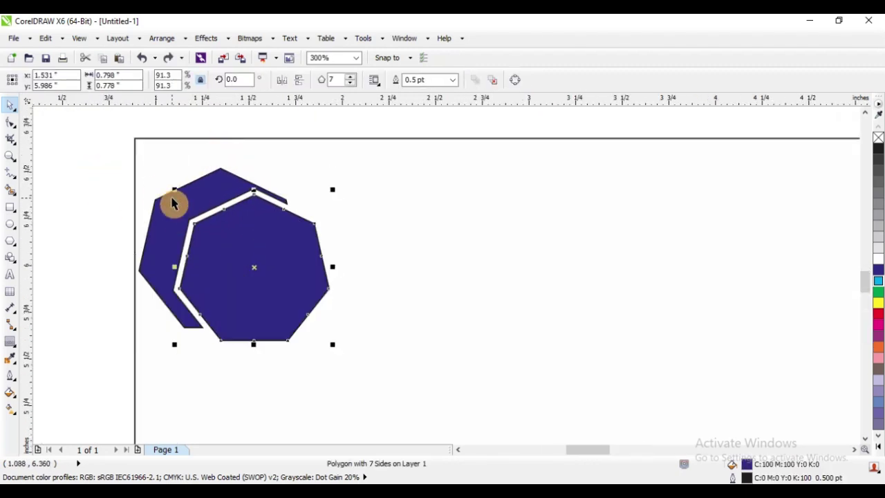
mouse_move(212, 233)
mouse_down()
mouse_move(235, 208)
mouse_move(377, 206)
mouse_up()
drag(438, 142, 403, 177)
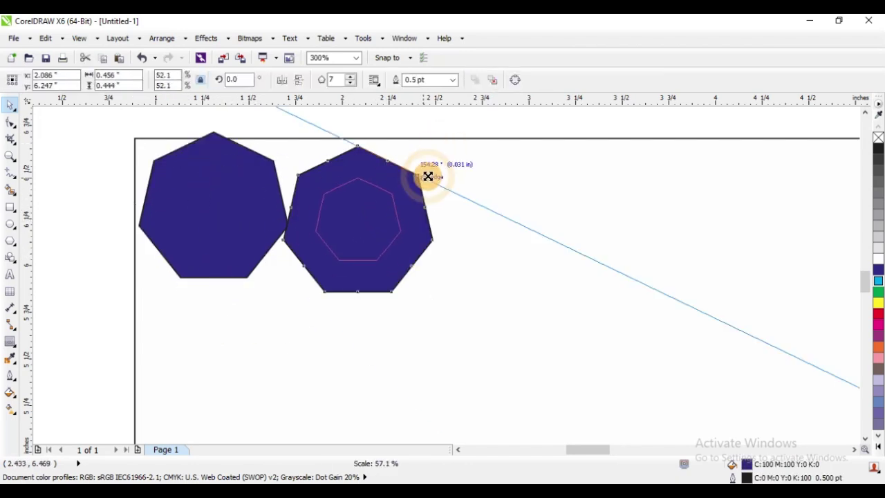
drag(369, 217, 337, 192)
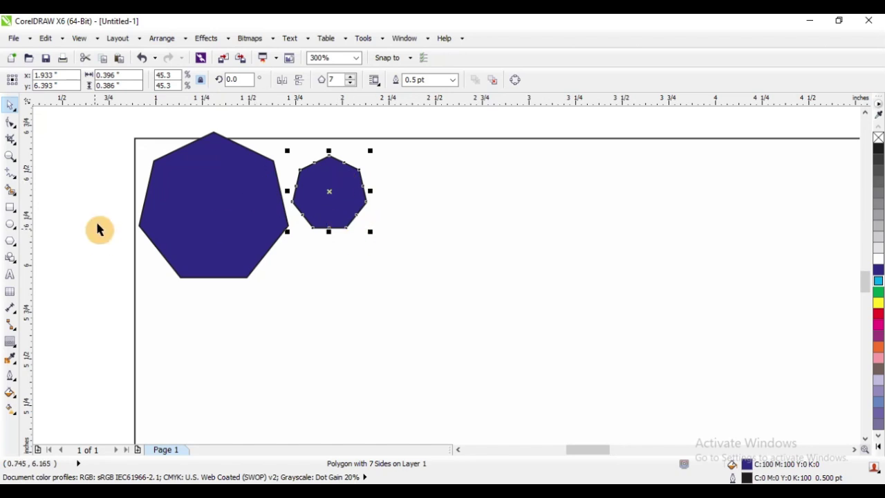
- Draw a circle on the large heptagon, shrink it into place and fill it white
click(47, 178)
click(11, 224)
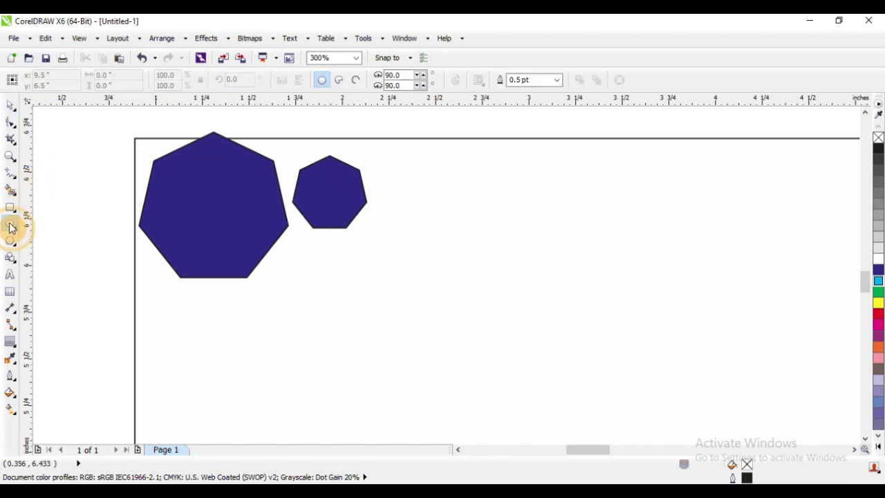
drag(299, 266, 367, 333)
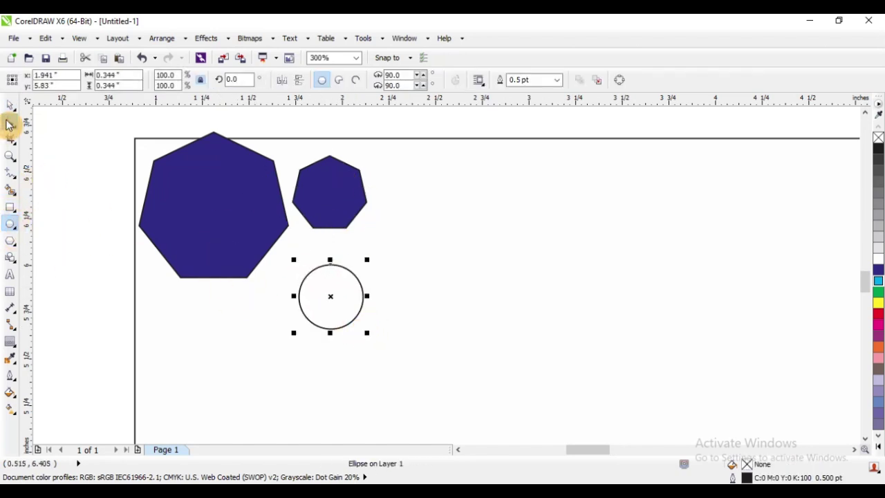
drag(300, 288, 285, 270)
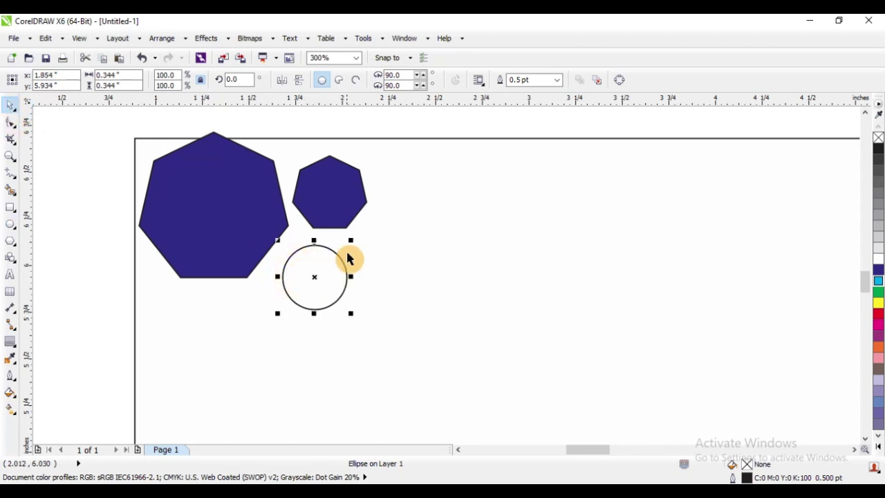
mouse_move(352, 242)
mouse_down()
mouse_move(329, 264)
mouse_move(236, 220)
mouse_move(246, 218)
mouse_up()
click(878, 259)
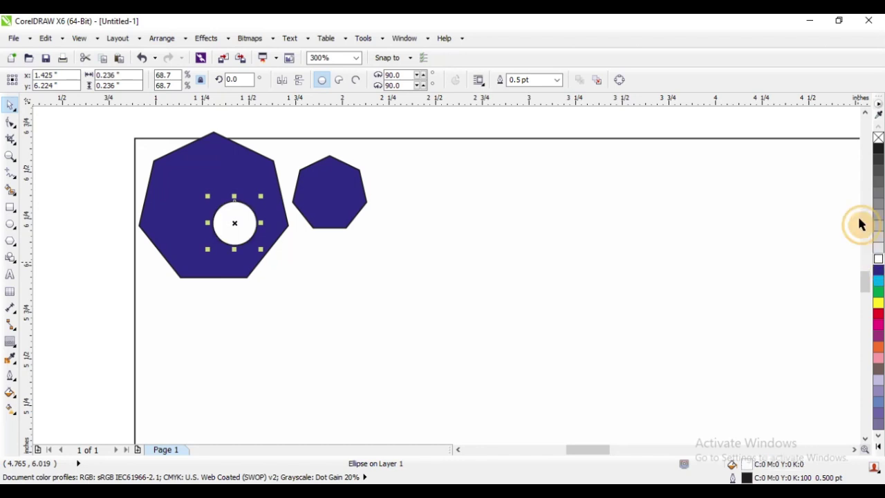
click(54, 152)
- Copy the white circle and resize them into a 0.236-inch top circle and small dots
click(235, 221)
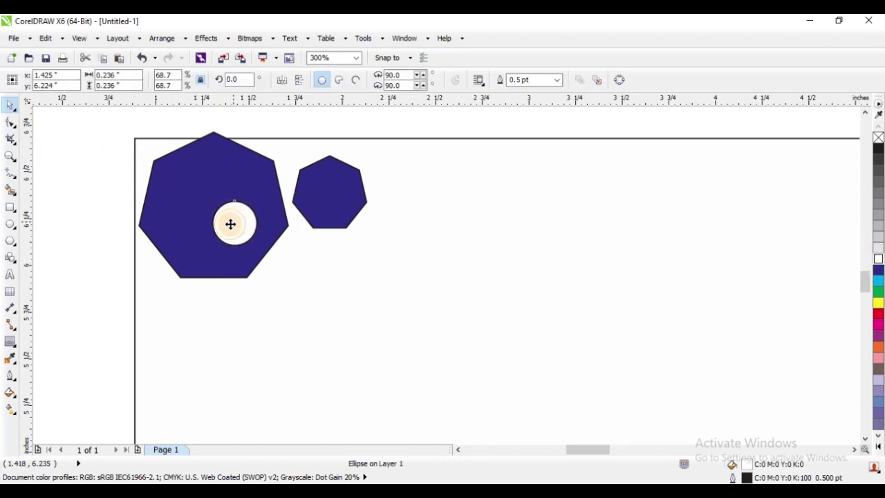
drag(230, 224, 166, 197)
shift+click(193, 173)
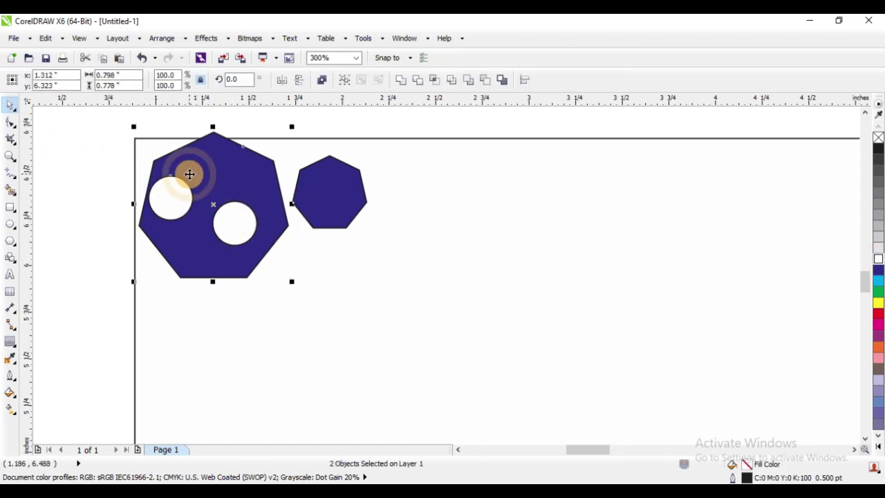
click(108, 168)
click(187, 194)
drag(196, 172, 191, 177)
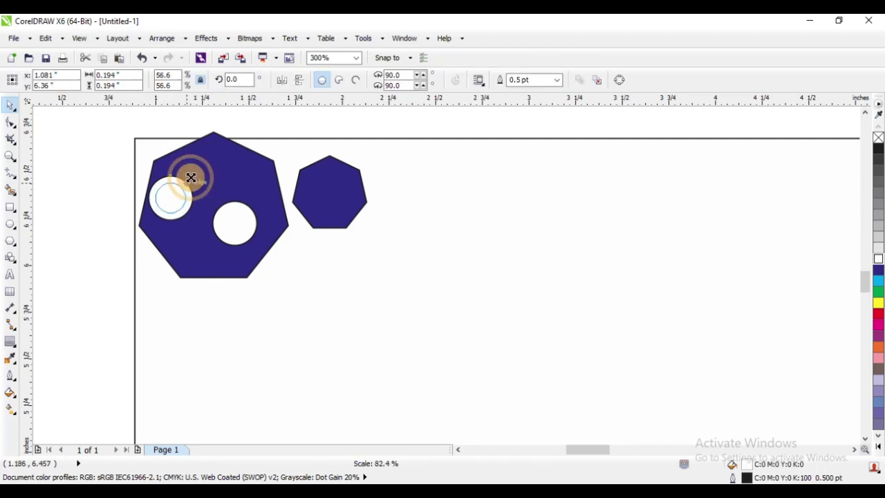
click(99, 172)
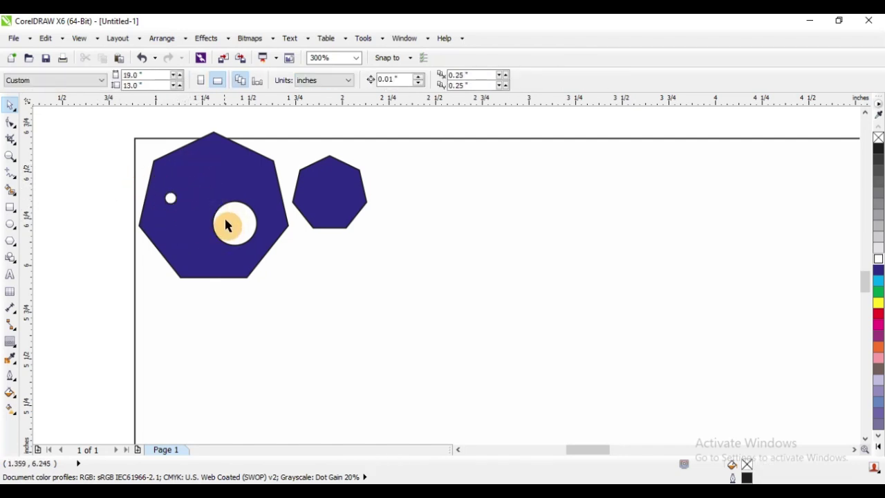
mouse_move(227, 223)
mouse_down()
mouse_move(209, 171)
mouse_move(199, 224)
mouse_up()
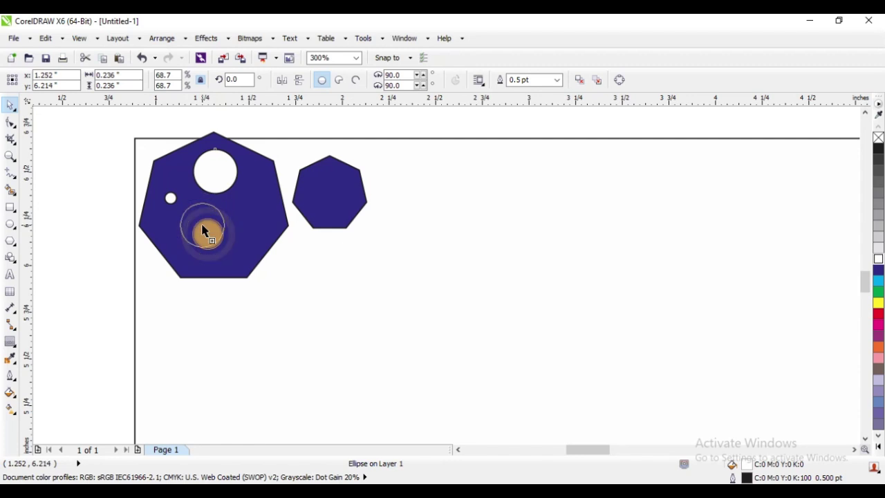
drag(231, 197, 219, 205)
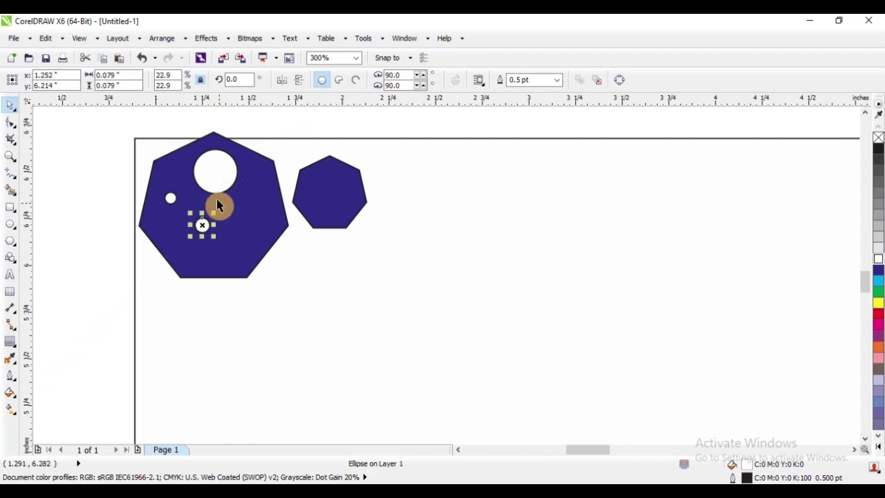
click(89, 153)
scroll(226, 209, down, 2)
- Copy the three white circles from the large heptagon onto the small heptagon
scroll(223, 205, up, 1)
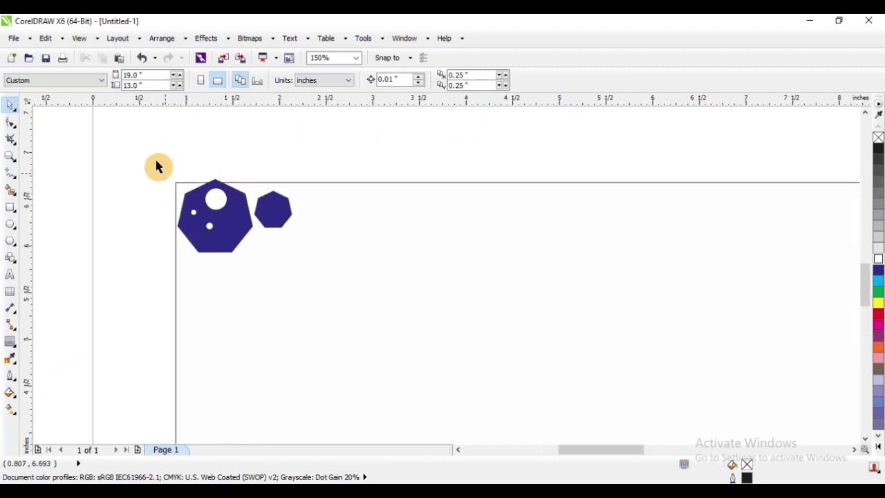
drag(158, 166, 351, 303)
click(168, 152)
scroll(207, 173, up, 4)
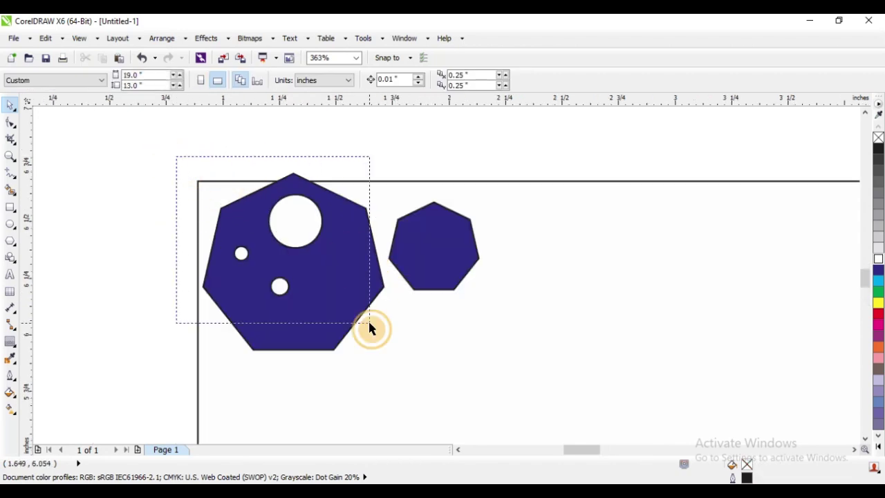
drag(178, 158, 369, 325)
mouse_move(315, 228)
mouse_down()
mouse_move(465, 225)
mouse_move(456, 233)
mouse_move(457, 179)
mouse_move(470, 205)
mouse_move(543, 237)
mouse_up()
key(Delete)
scroll(257, 181, down, 5)
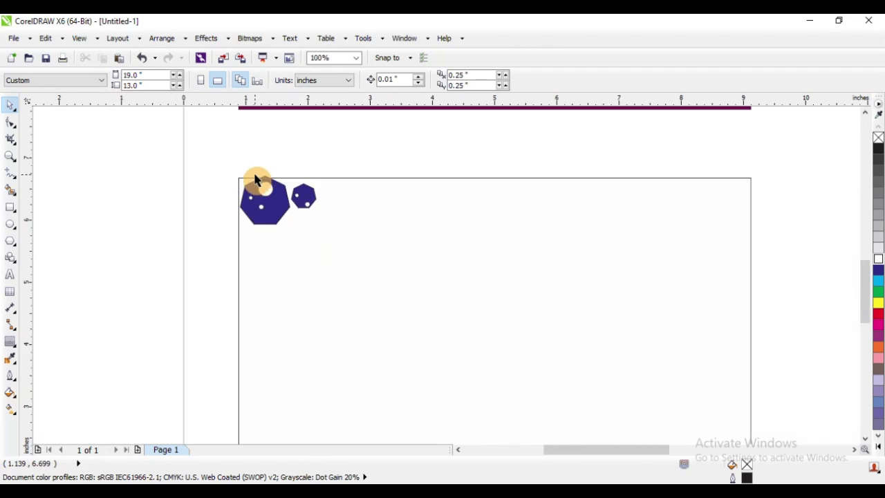
scroll(193, 153, up, 2)
- Duplicate the seven-object dotted heptagon pair into staggered copies at the panel's top-left
drag(227, 138, 527, 339)
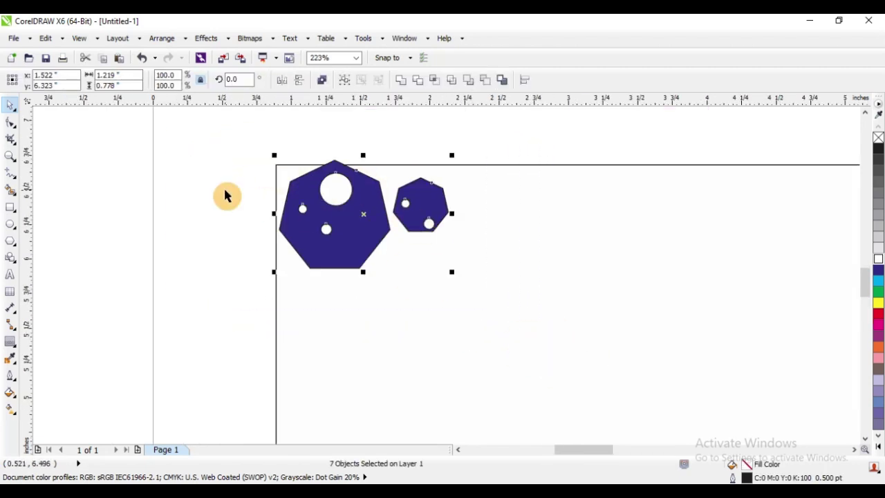
scroll(227, 196, down, 2)
scroll(298, 201, up, 3)
mouse_move(272, 200)
mouse_down()
mouse_move(279, 315)
mouse_move(364, 251)
mouse_up()
scroll(267, 251, down, 2)
scroll(174, 200, down, 2)
click(185, 199)
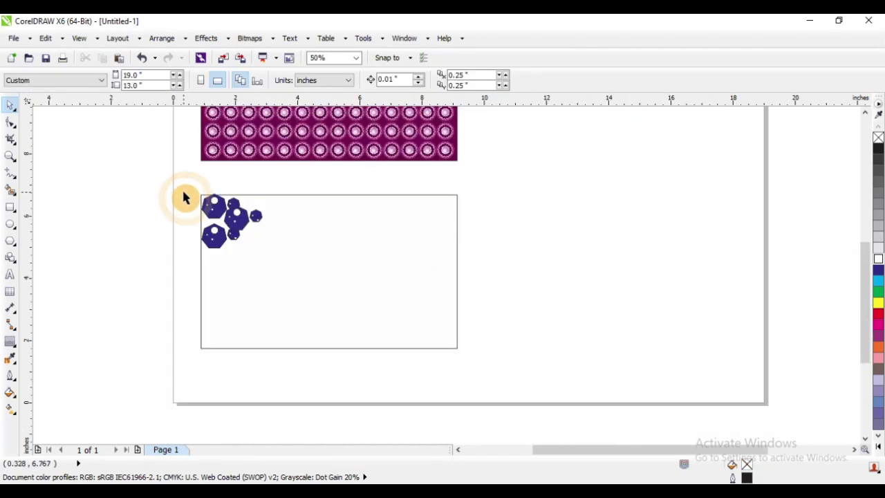
scroll(184, 198, down, 2)
- Fill the empty lower rectangle dark blue after briefly trying cyan
drag(144, 168, 387, 286)
click(403, 230)
key(shift+F2)
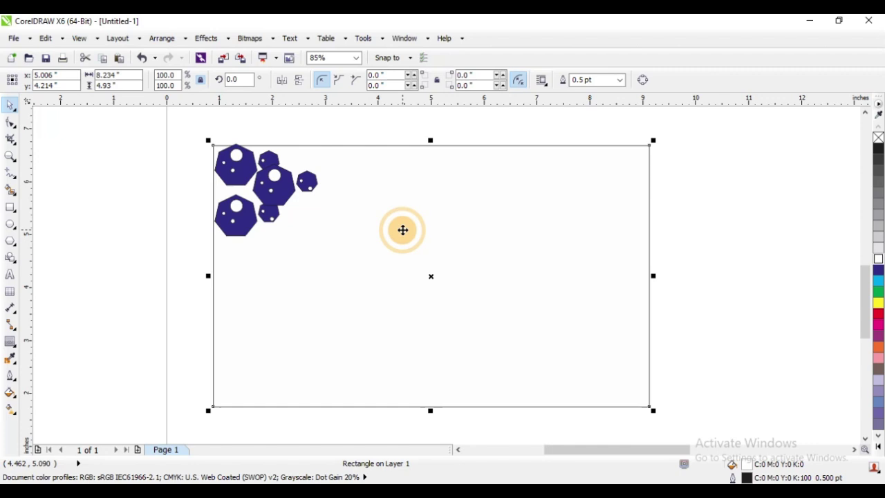
click(228, 168)
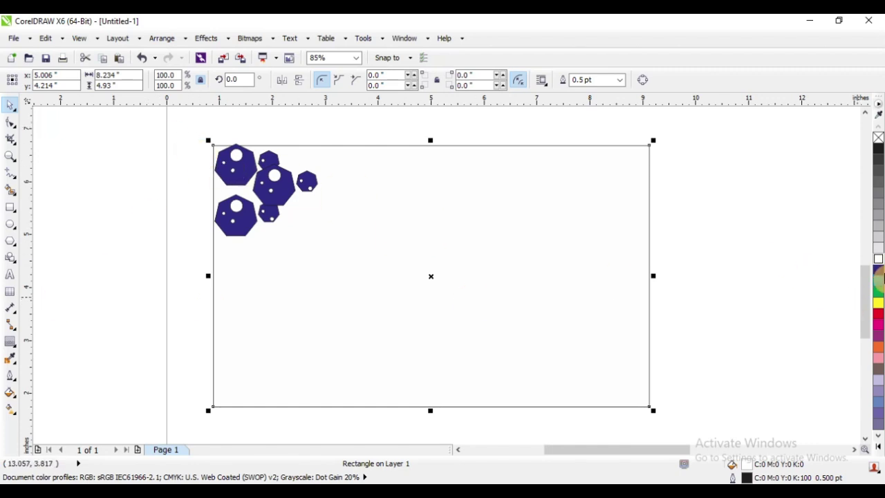
click(879, 280)
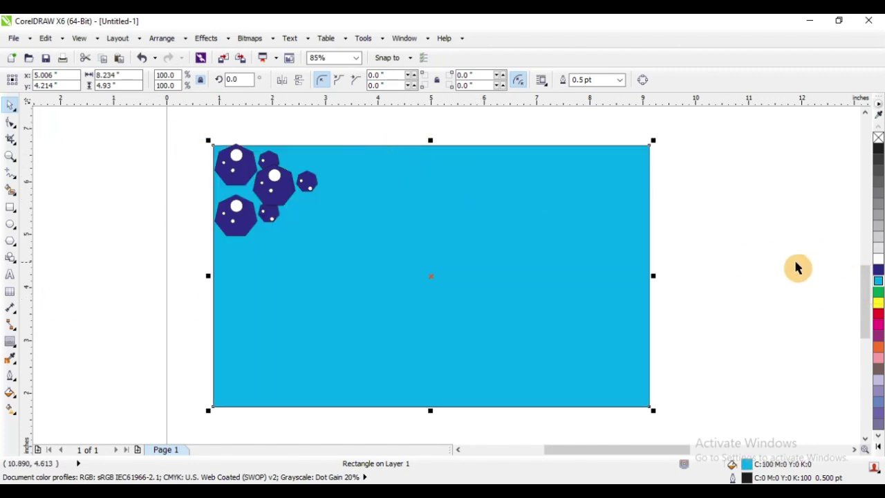
click(878, 272)
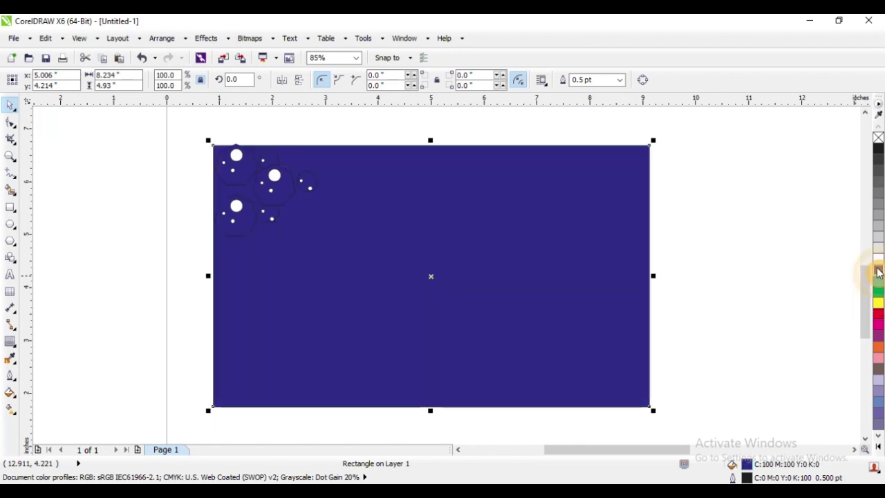
click(725, 207)
- Shift the heptagon and circle cluster to the right
drag(130, 128, 380, 280)
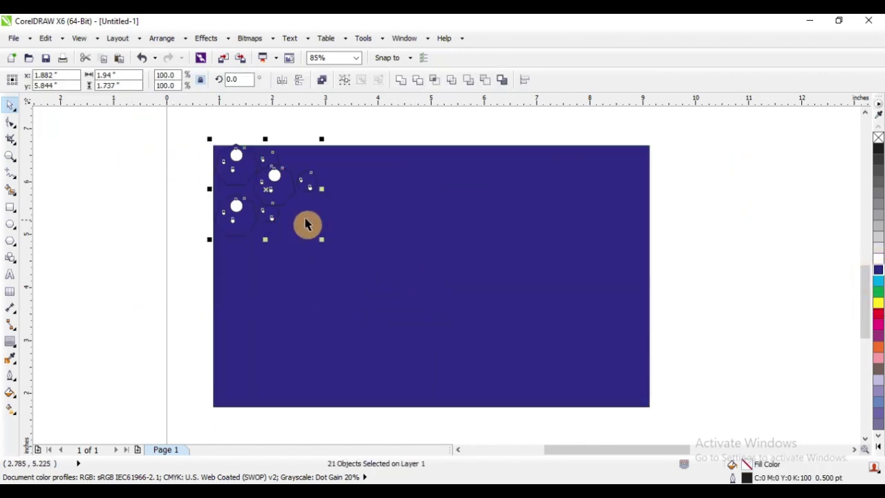
drag(270, 187, 407, 272)
scroll(300, 183, up, 3)
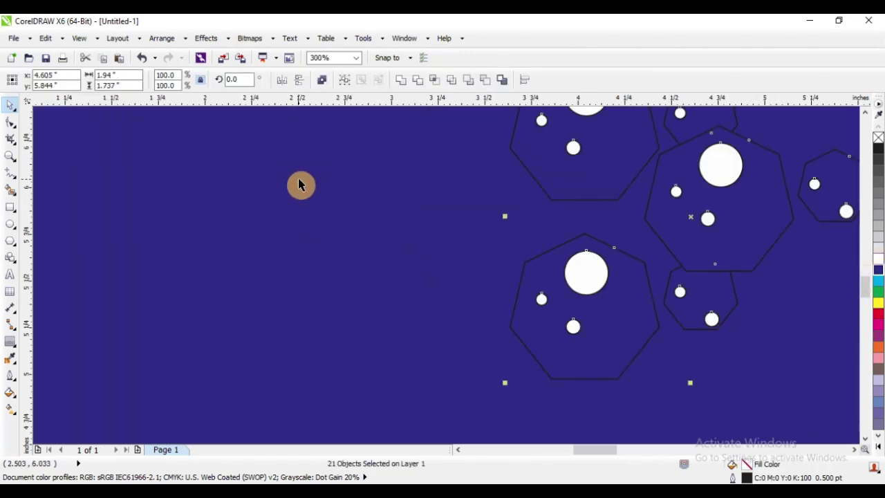
scroll(320, 220, right, 5)
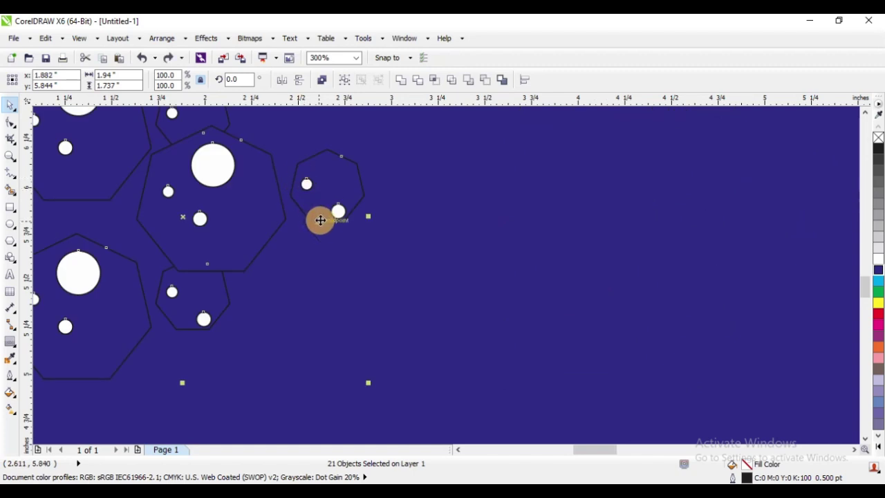
- Remove the selected heptagons' outlines, then undo that change
right_click(879, 140)
scroll(306, 232, down, 3)
click(141, 166)
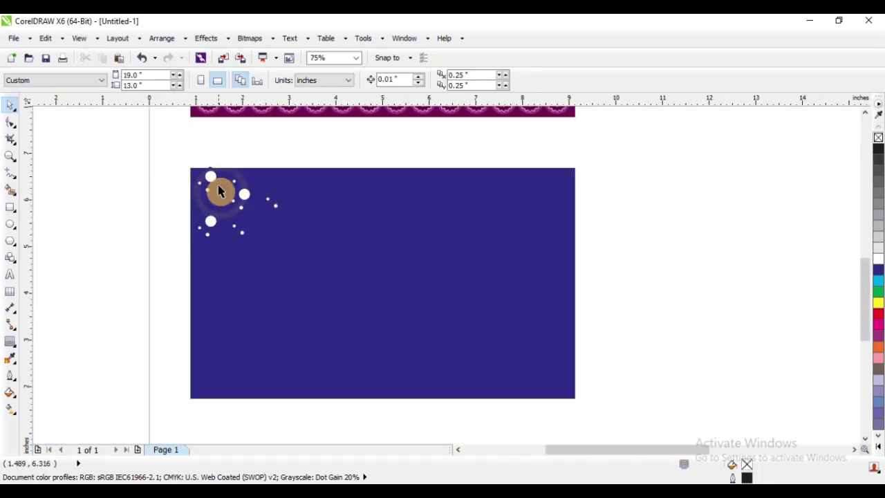
scroll(215, 194, up, 2)
scroll(221, 190, down, 2)
key(ctrl+z)
scroll(231, 169, up, 2)
scroll(231, 169, up, 3)
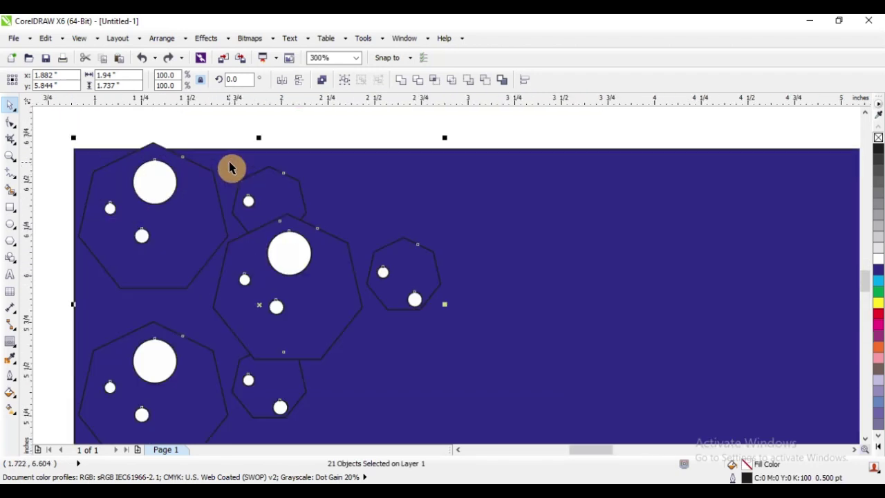
click(291, 141)
- Apply a blue-to-white fountain fill to the top-left large heptagon
click(185, 229)
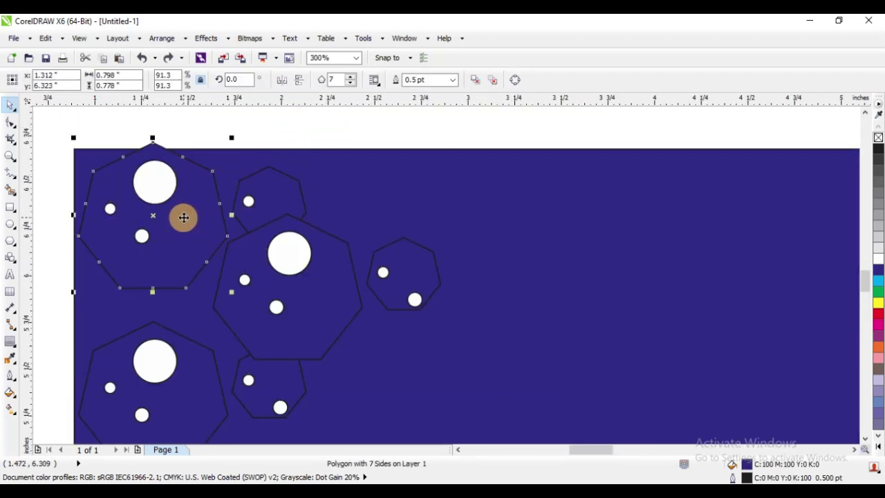
key(F11)
click(445, 360)
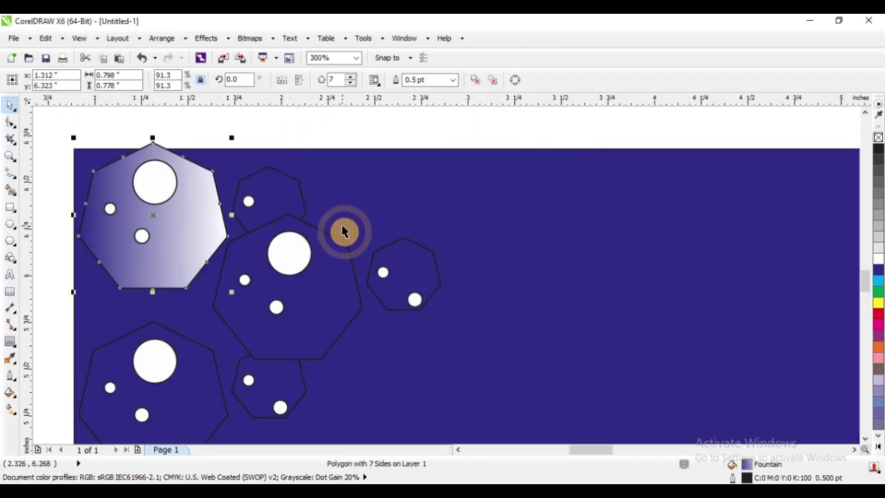
scroll(341, 229, down, 2)
click(198, 212)
scroll(329, 233, up, 1)
- Repeat the gradient fill on the middle, bottom-left and three small heptagons
click(333, 276)
key(ctrl+r)
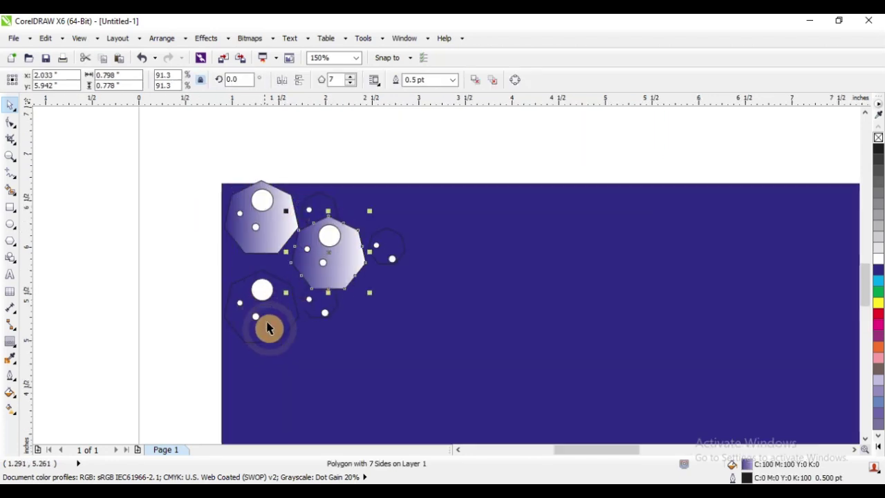
click(269, 326)
key(ctrl+r)
click(324, 311)
key(ctrl+r)
click(393, 241)
key(ctrl+r)
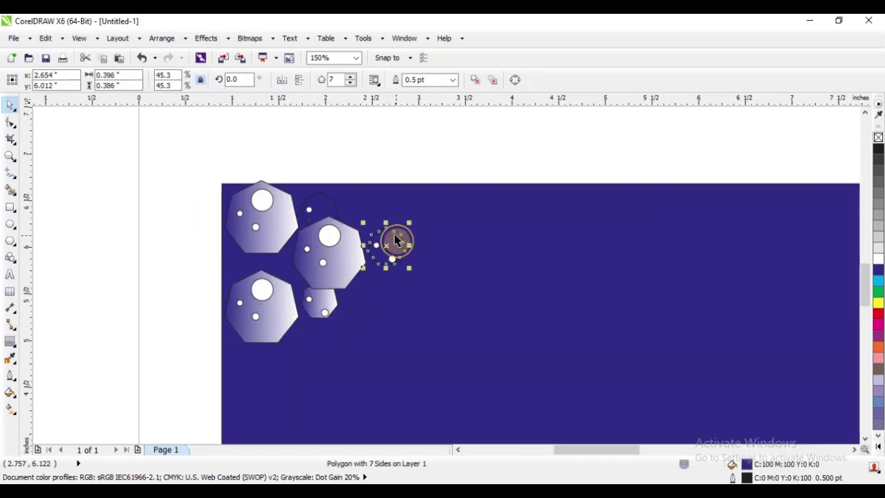
click(327, 203)
key(ctrl+r)
click(223, 179)
scroll(223, 187, down, 2)
scroll(224, 187, down, 2)
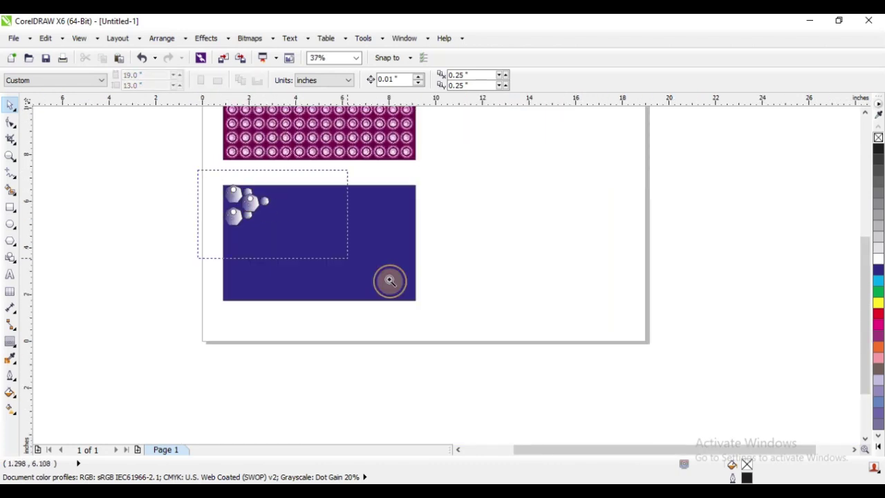
scroll(281, 165, up, 2)
- Drop a copy of the gradient heptagon cluster in the blue panel's bottom-right corner
drag(235, 151, 521, 296)
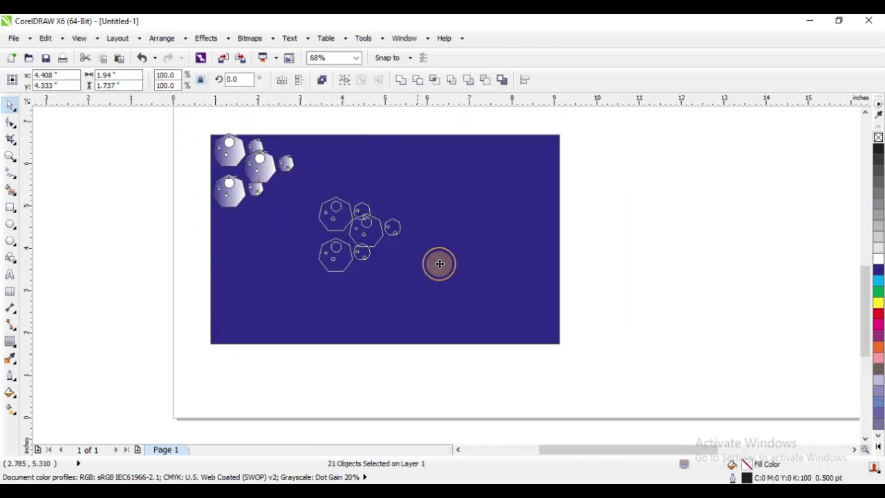
click(674, 297)
scroll(336, 223, down, 2)
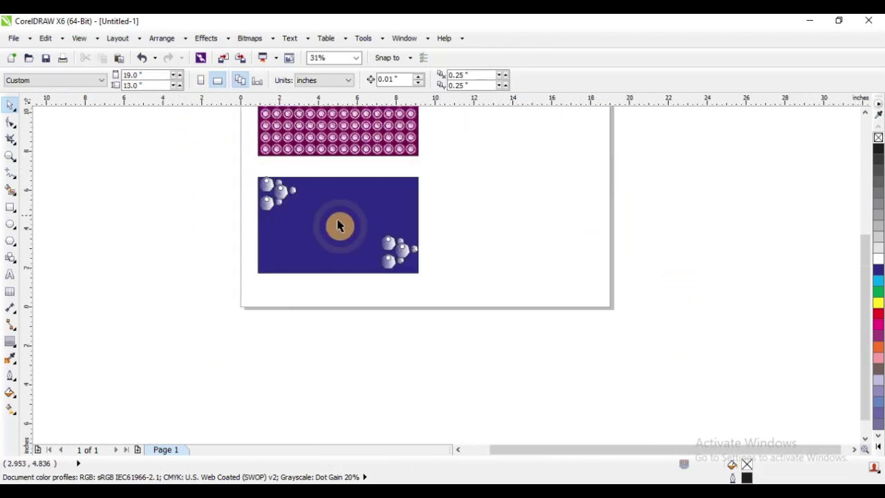
drag(221, 162, 507, 288)
drag(233, 177, 237, 254)
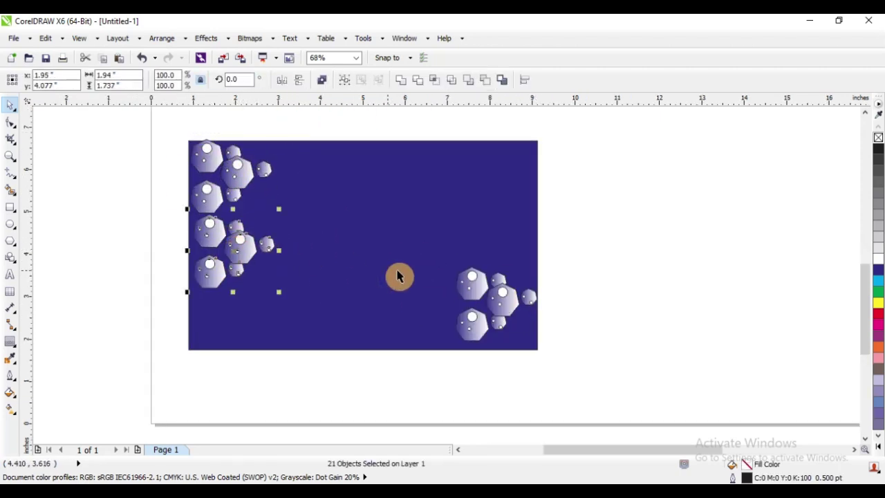
key(ctrl+z)
- Zoom in to frame the dark blue panel and select its rectangle
scroll(233, 198, down, 2)
click(410, 275)
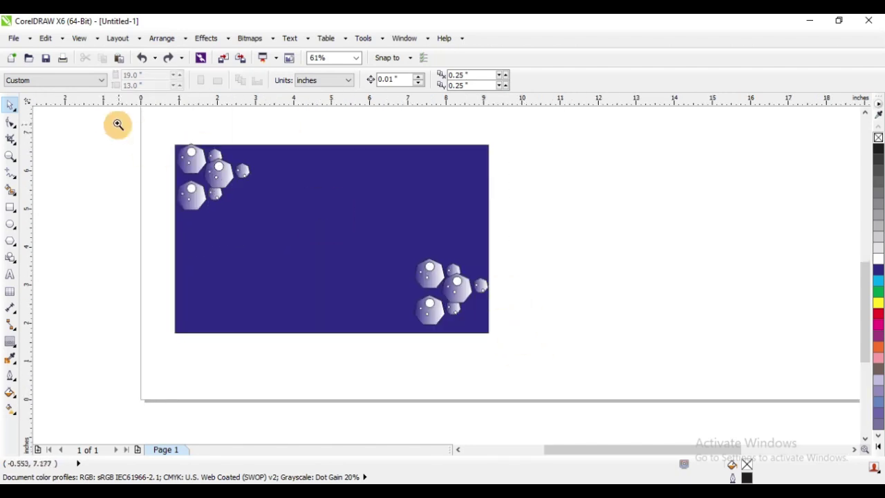
drag(119, 122, 614, 339)
key(space)
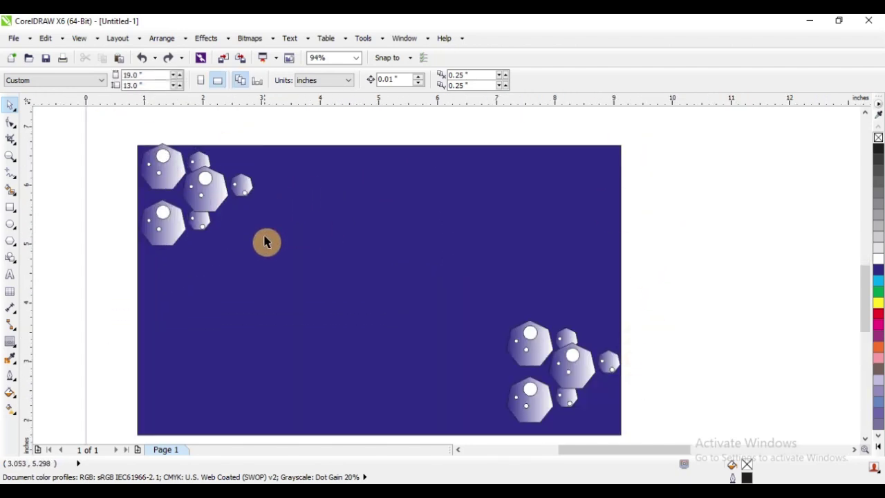
scroll(257, 271, down, 2)
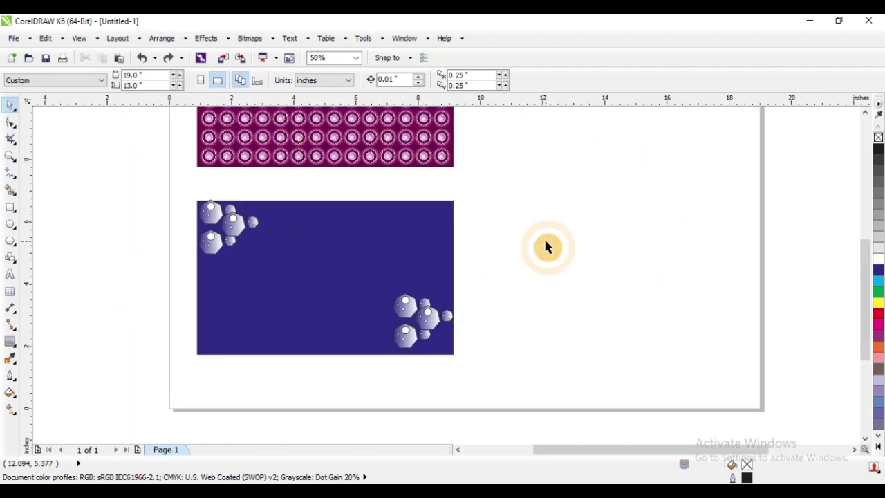
scroll(331, 260, up, 2)
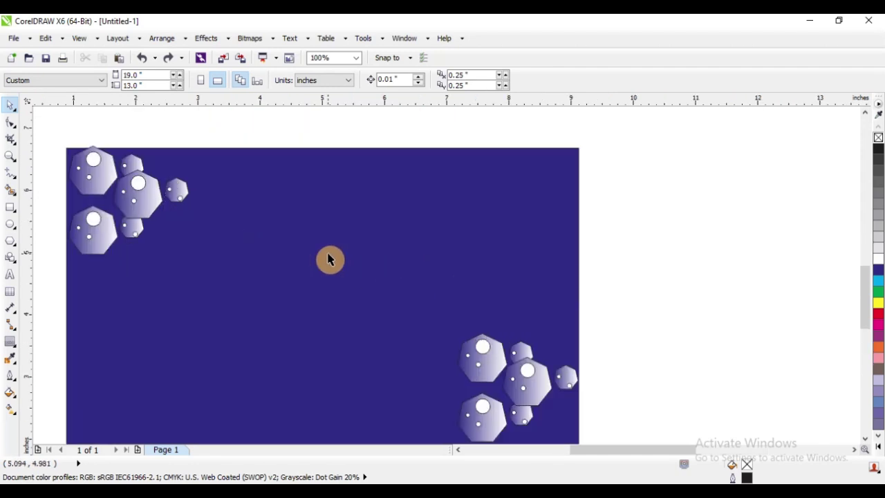
scroll(312, 269, down, 4)
key(z)
drag(233, 136, 511, 285)
right_click(283, 211)
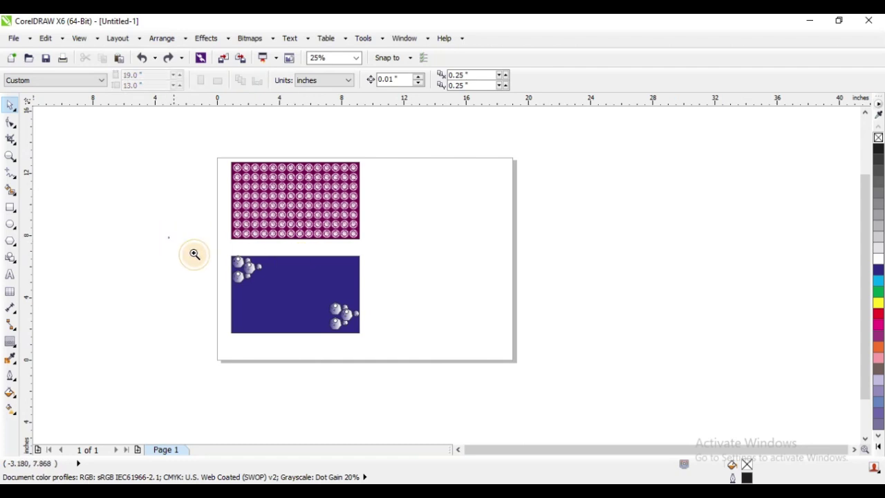
drag(194, 253, 462, 359)
drag(247, 217, 676, 401)
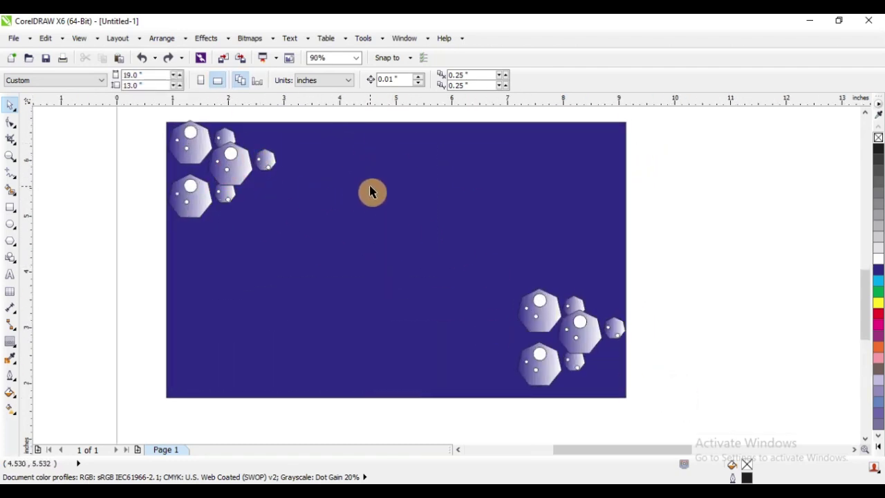
click(450, 200)
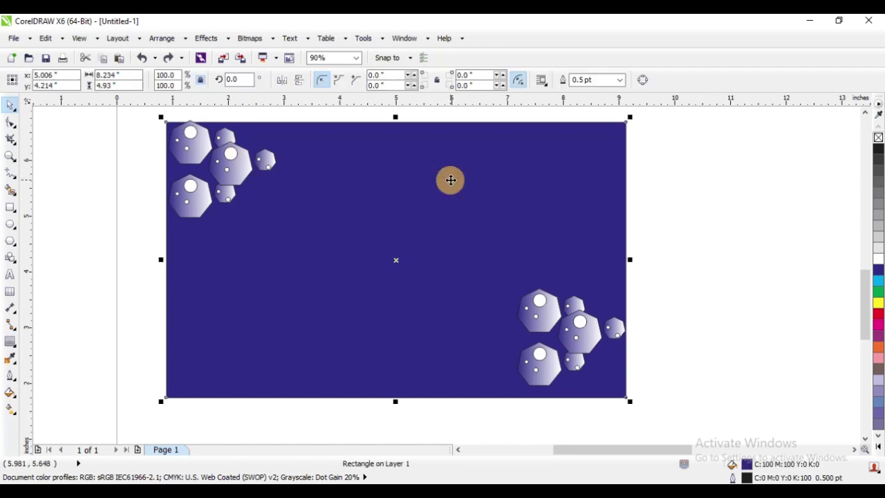
- Apply a radial fountain fill to the blue background with its centre shifted lower left
key(F11)
click(371, 154)
click(366, 168)
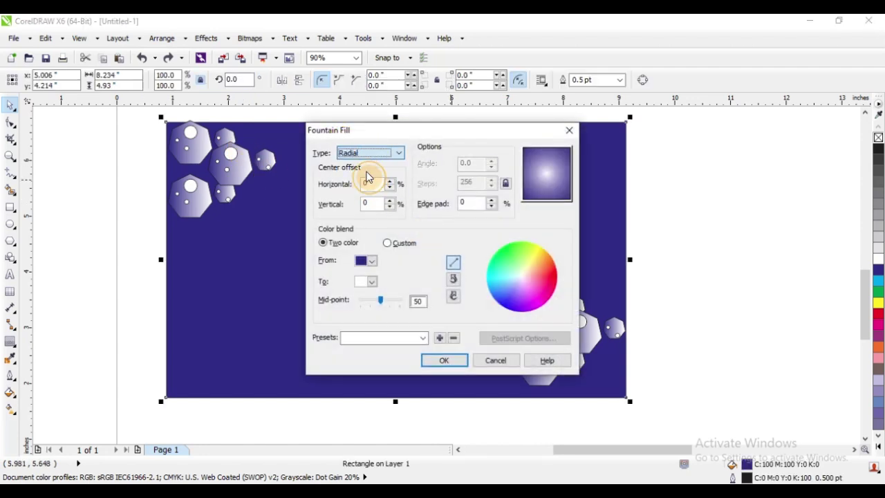
drag(542, 183, 522, 199)
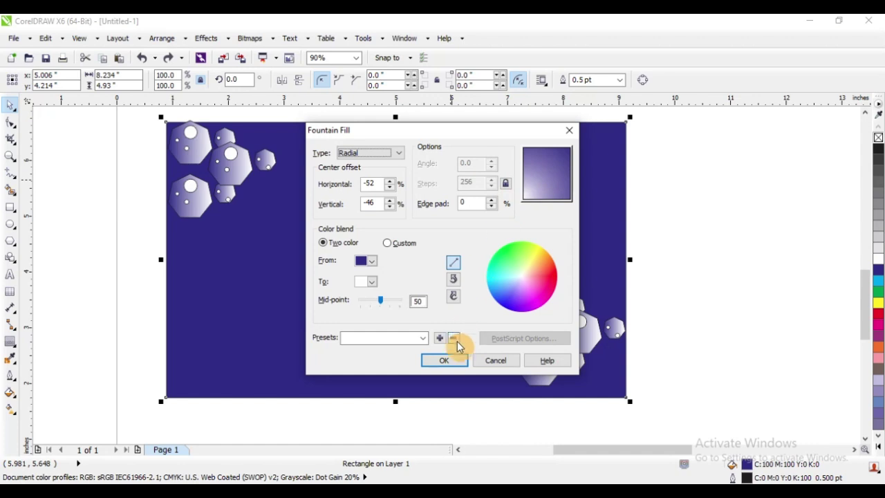
click(446, 359)
- Undo the radial gradient so the background is solid blue again, and reselect the rectangle
scroll(316, 251, down, 2)
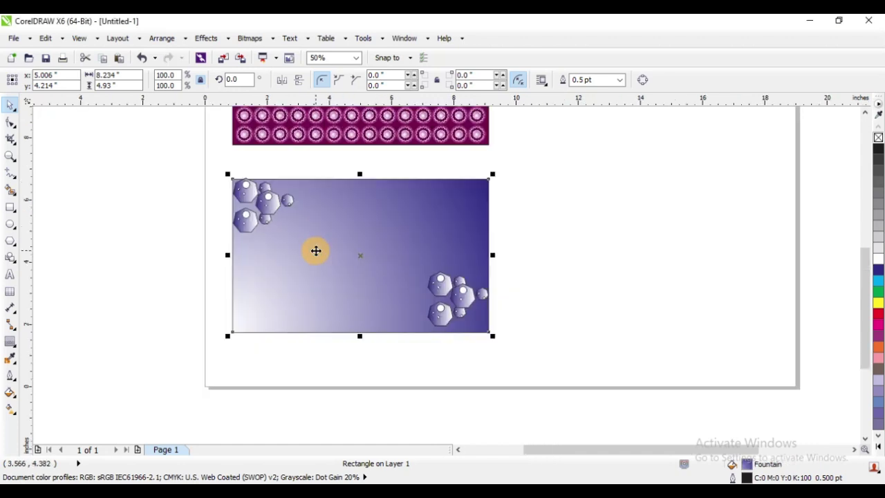
key(ctrl+z)
click(552, 223)
scroll(286, 207, up, 2)
click(438, 201)
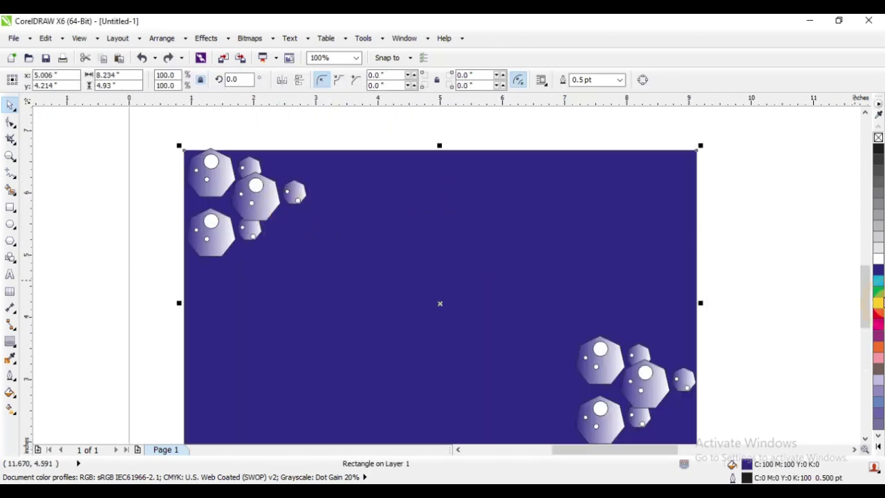
- Fill the background rectangle and the top-left heptagon cluster with green
click(876, 325)
click(877, 291)
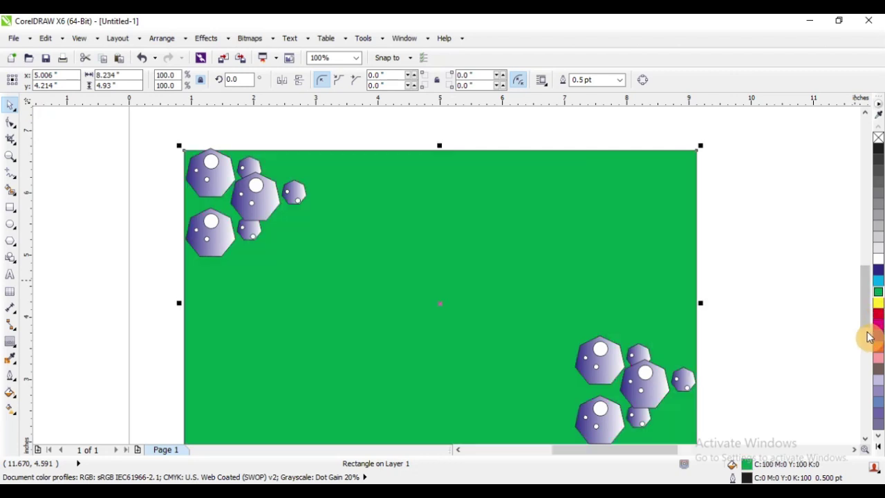
scroll(264, 185, down, 2)
drag(184, 152, 305, 251)
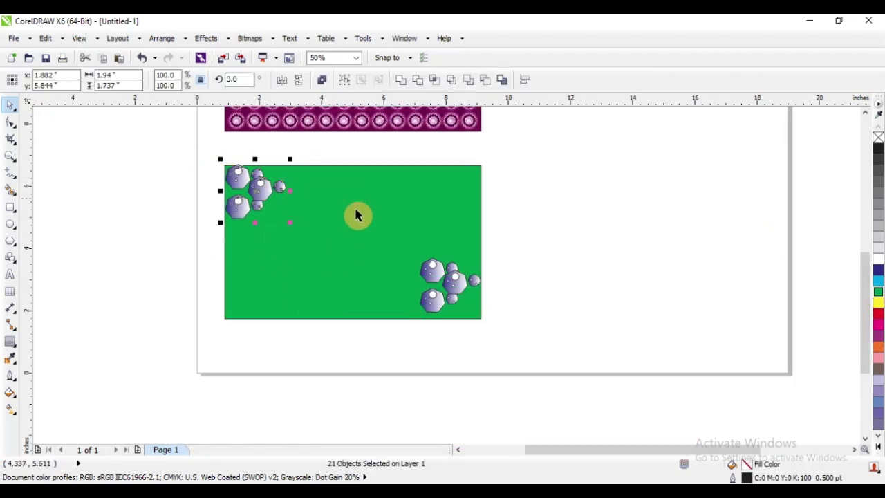
click(879, 292)
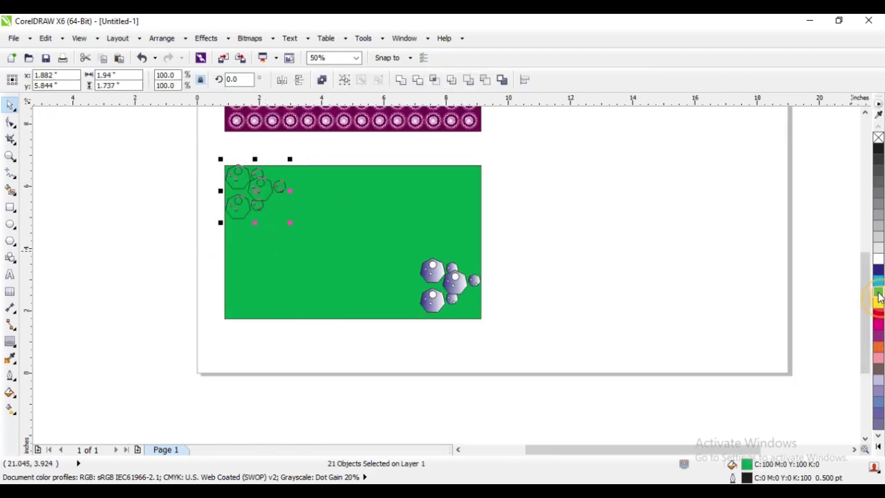
click(628, 214)
- Give the bottom-right heptagons a green-to-white fountain fill, then repeat it on the top-left cluster
scroll(262, 170, up, 2)
scroll(237, 177, down, 2)
drag(594, 241, 293, 357)
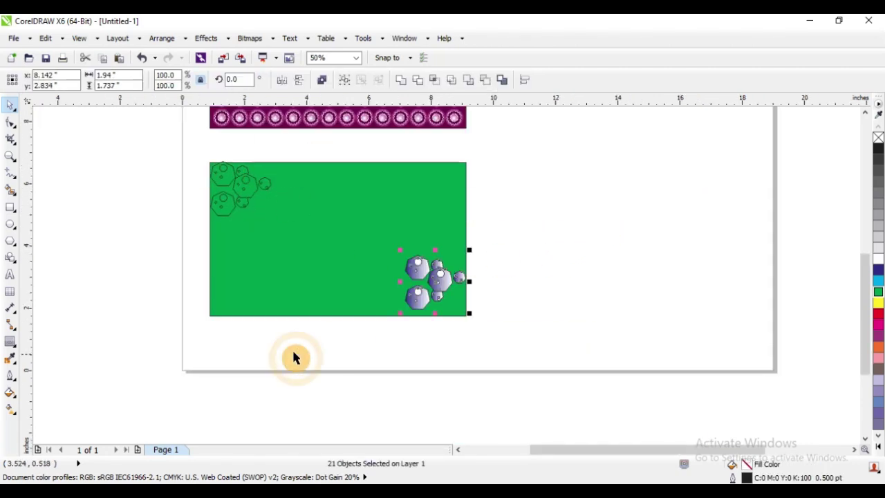
key(ctrl+r)
key(F11)
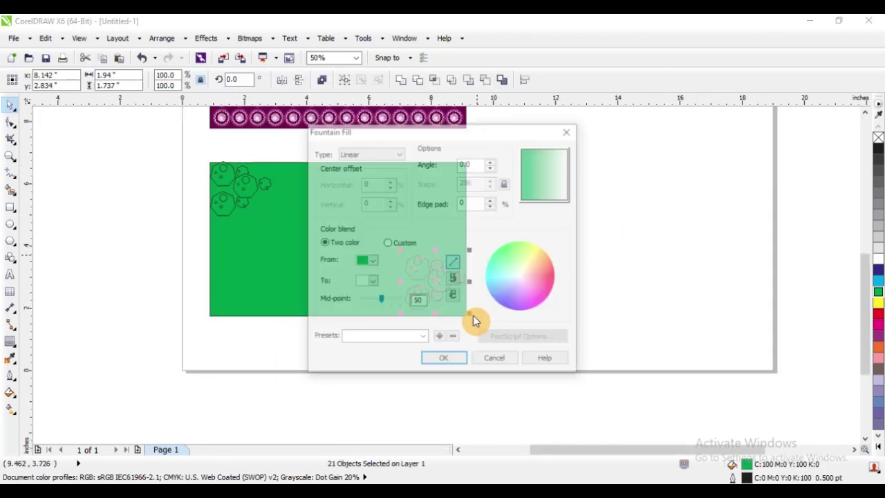
click(445, 365)
click(606, 223)
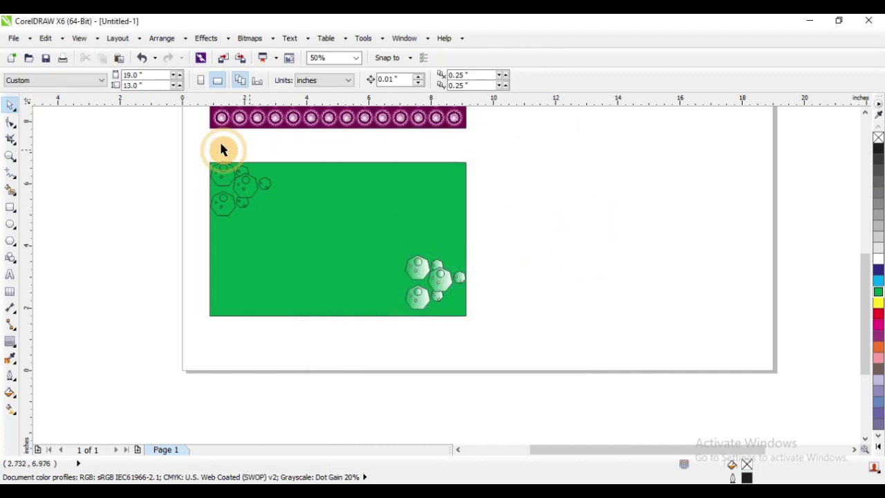
drag(144, 134, 308, 268)
key(ctrl+r)
key(Escape)
- Set the outline to none on the bottom-right and top-left heptagon clusters
scroll(457, 278, up, 1)
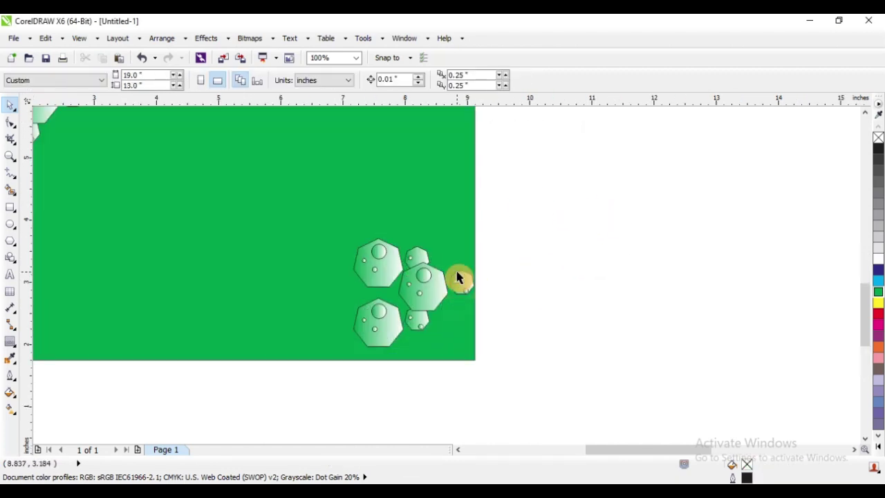
scroll(393, 265, down, 2)
scroll(561, 340, up, 1)
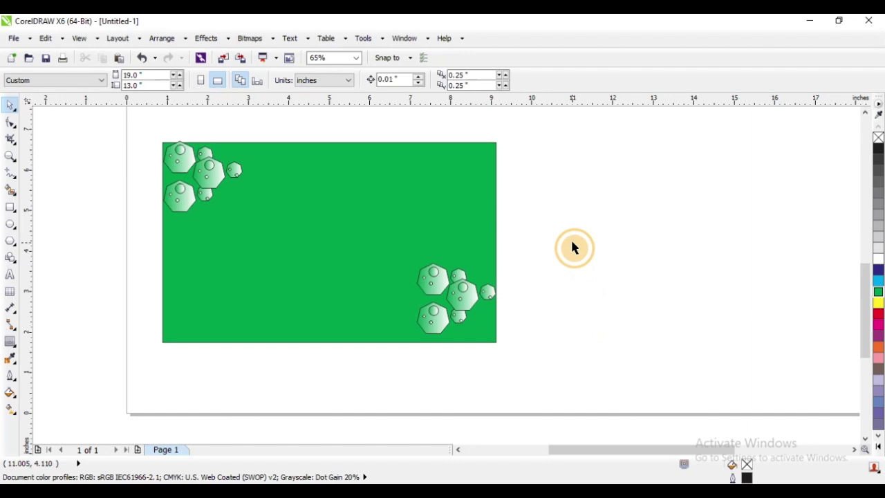
right_click(872, 142)
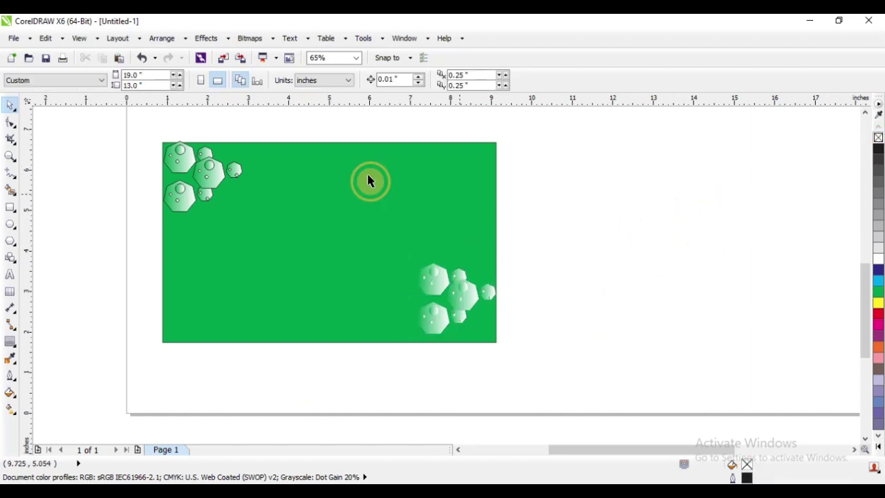
drag(123, 129, 338, 271)
click(109, 183)
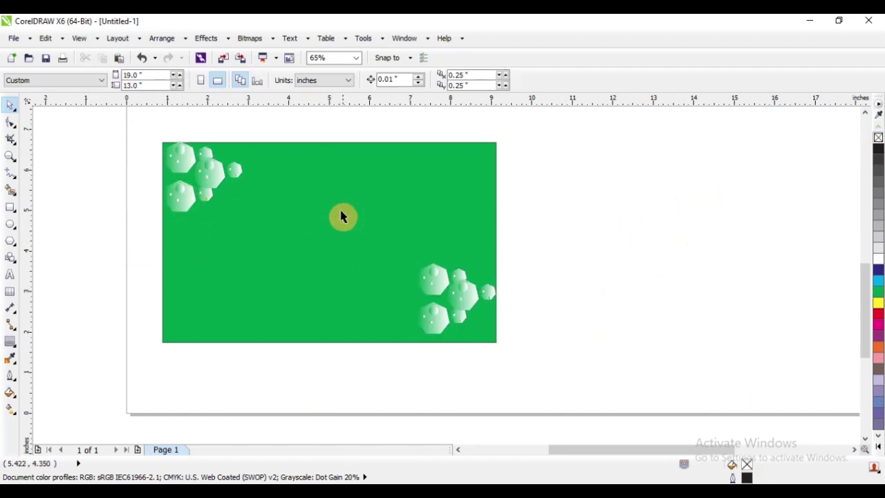
- Reselect the top-left cluster and zoom in and out to inspect the outline-free heptagons
drag(142, 132, 332, 233)
scroll(474, 287, up, 1)
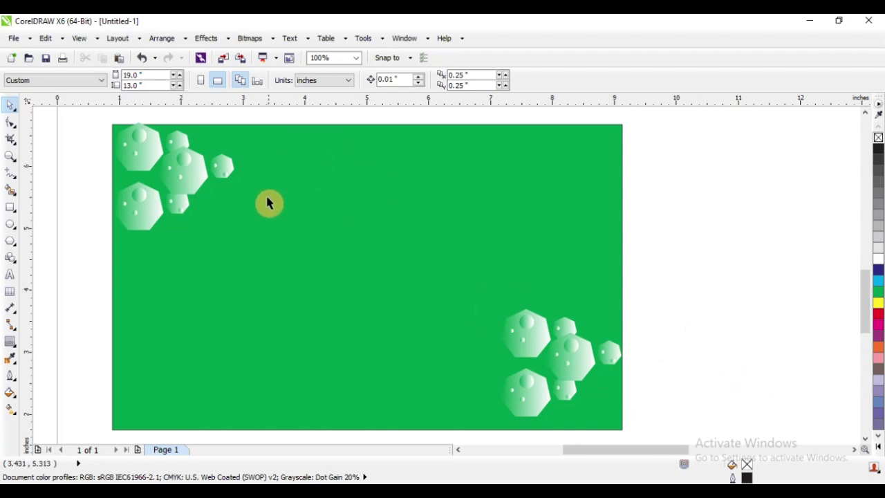
scroll(318, 256, down, 2)
scroll(316, 253, down, 2)
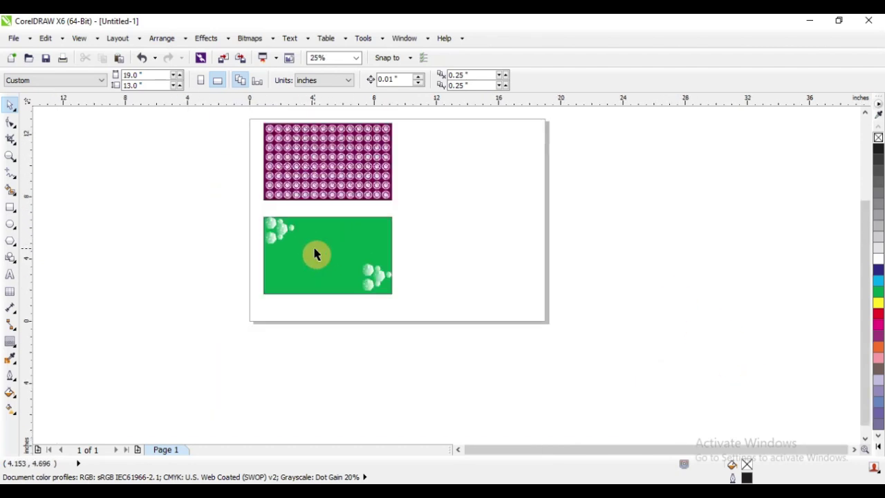
scroll(358, 161, up, 3)
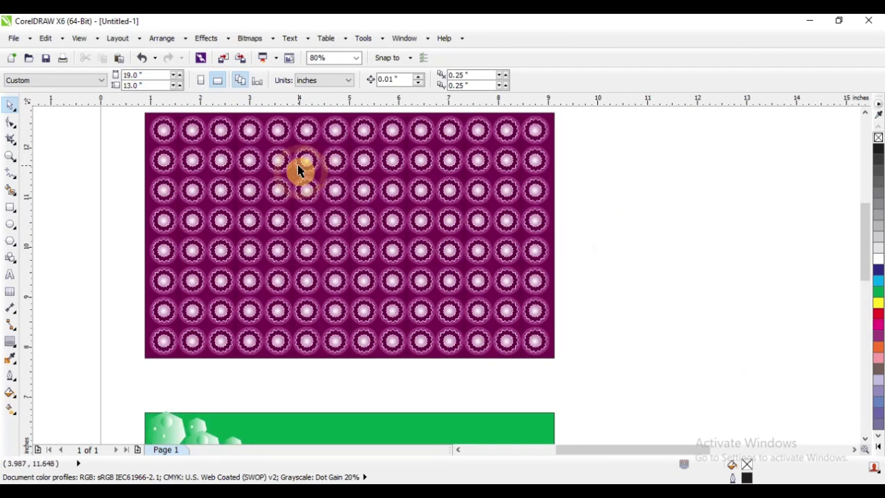
scroll(293, 176, down, 2)
scroll(264, 147, up, 2)
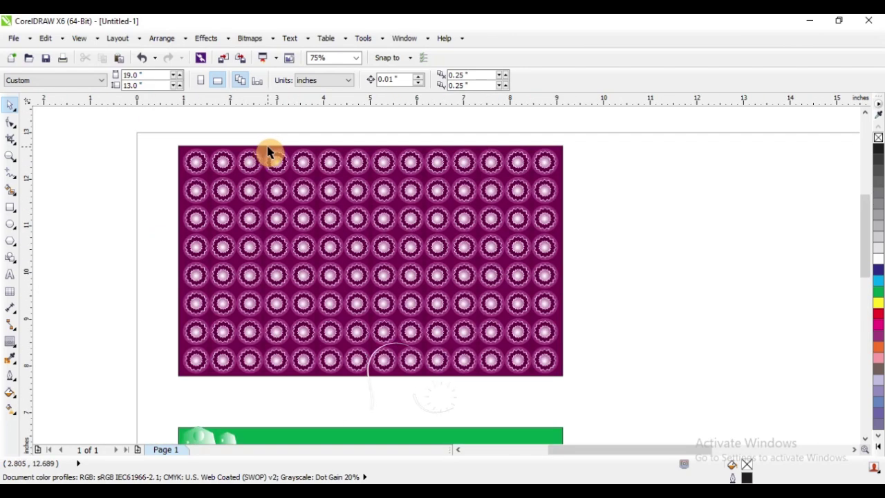
scroll(428, 161, up, 5)
scroll(286, 168, down, 2)
scroll(351, 196, down, 5)
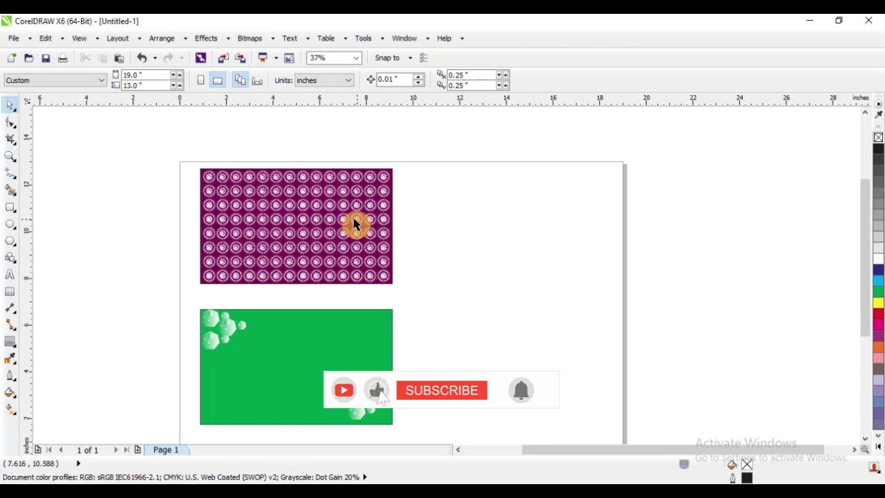
scroll(315, 205, up, 2)
scroll(313, 205, up, 2)
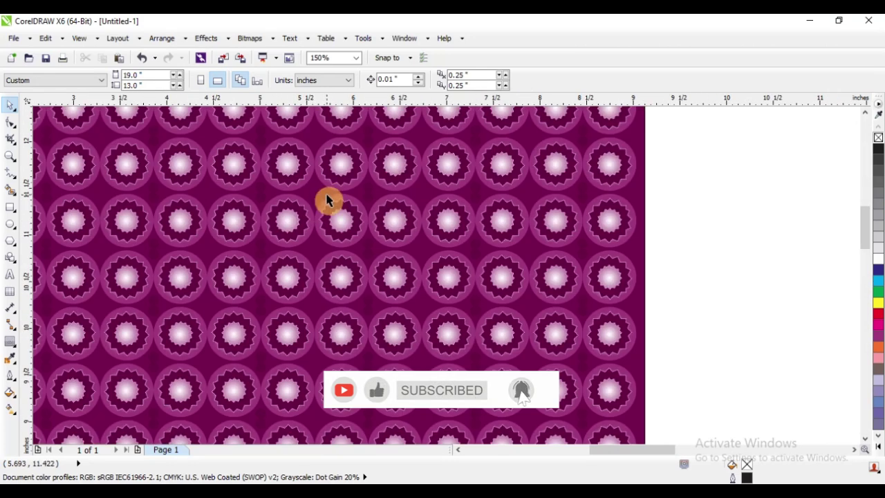
scroll(328, 200, down, 4)
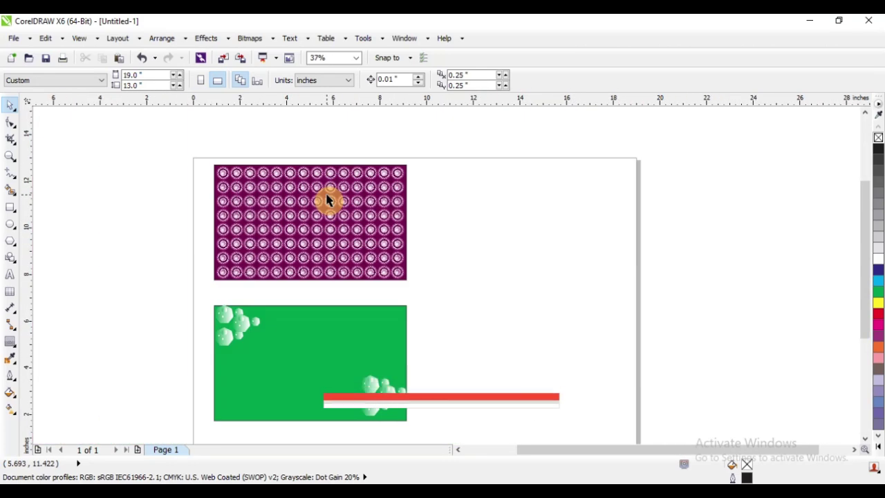
scroll(331, 367, up, 4)
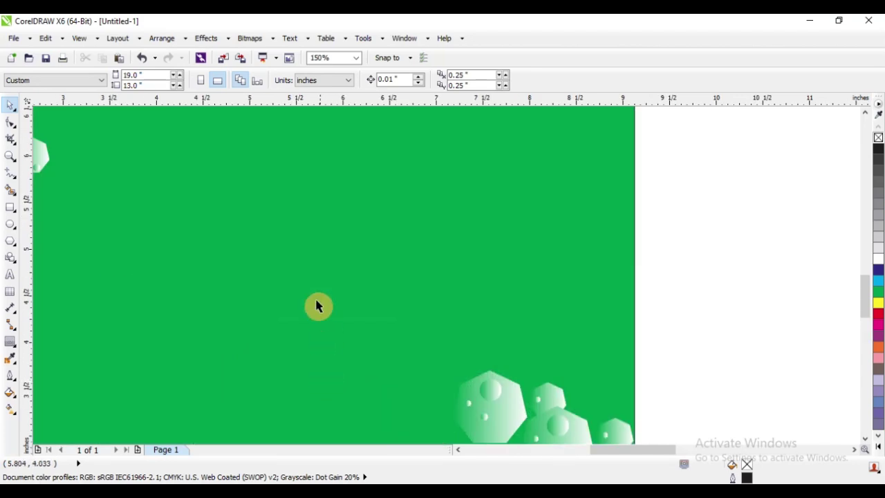
scroll(316, 306, down, 2)
scroll(387, 296, up, 4)
scroll(421, 323, down, 4)
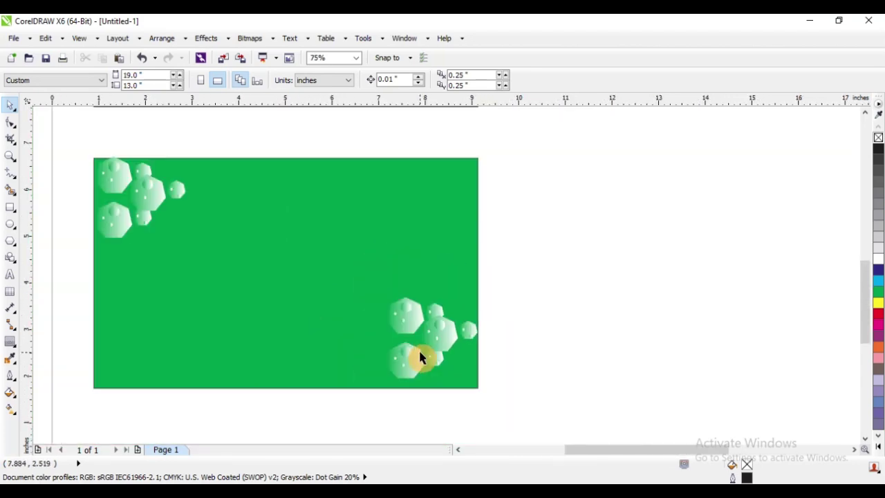